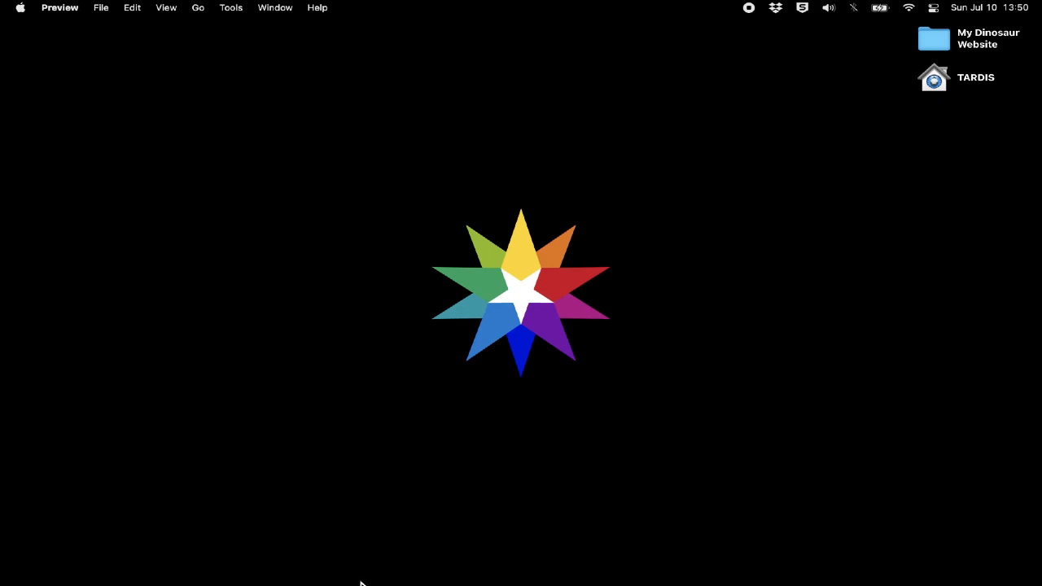
- In Safari on the webspace.ocad.ca page, open the 'Transfering Files, Accessing Your Website' guide as a PDF
{"action": "mouse_move", "coordinate": [298, 574]}
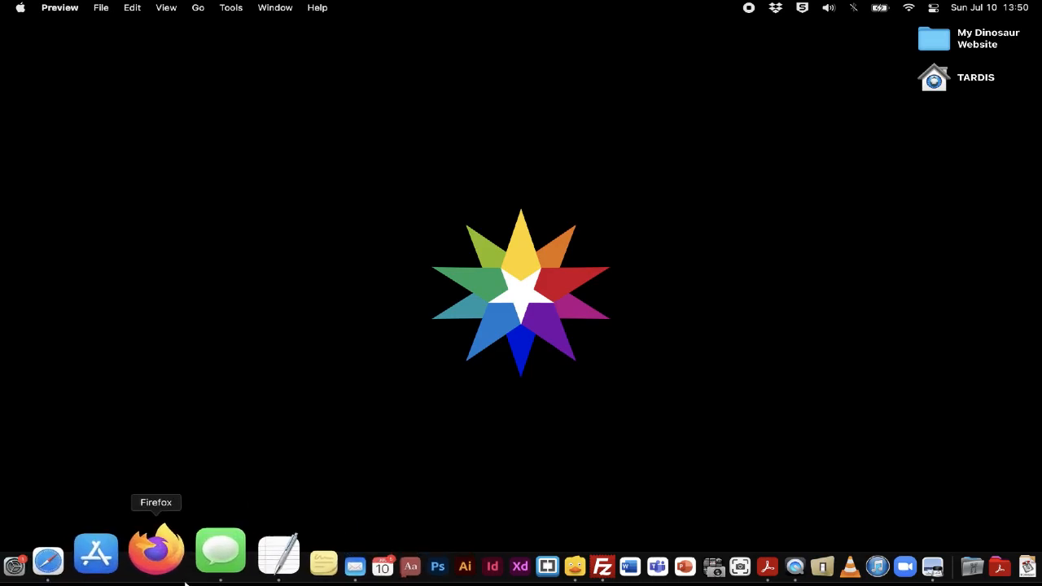
{"action": "left_click", "coordinate": [122, 561]}
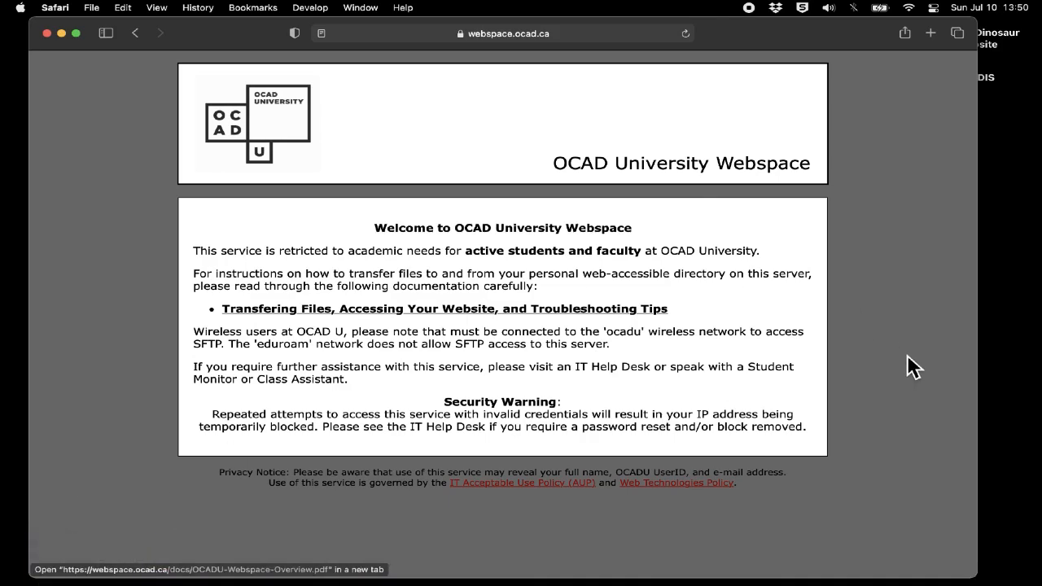
{"action": "left_click_drag", "start_coordinate": [809, 40], "coordinate": [825, 41]}
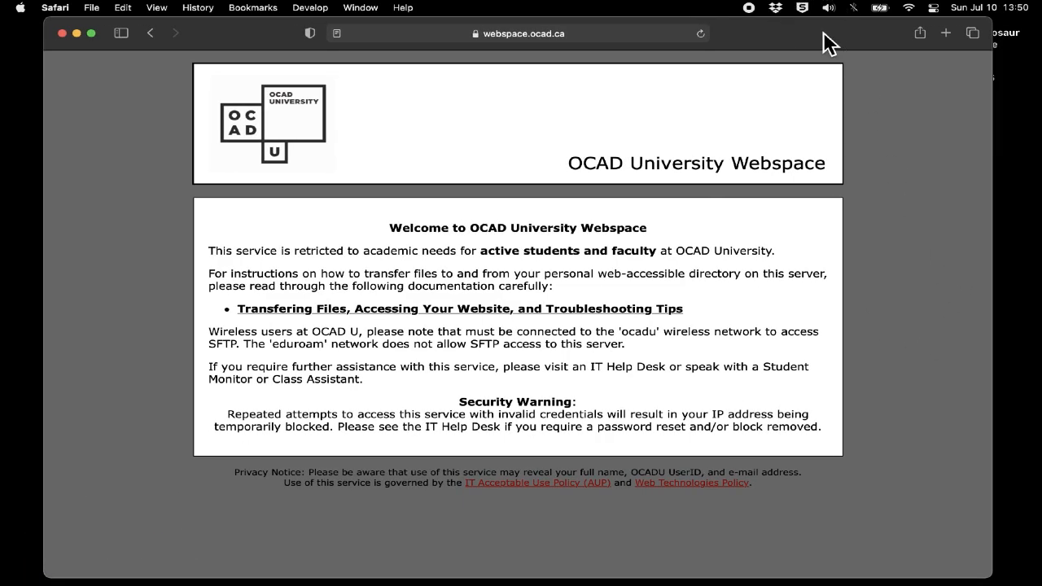
{"action": "left_click", "coordinate": [623, 35]}
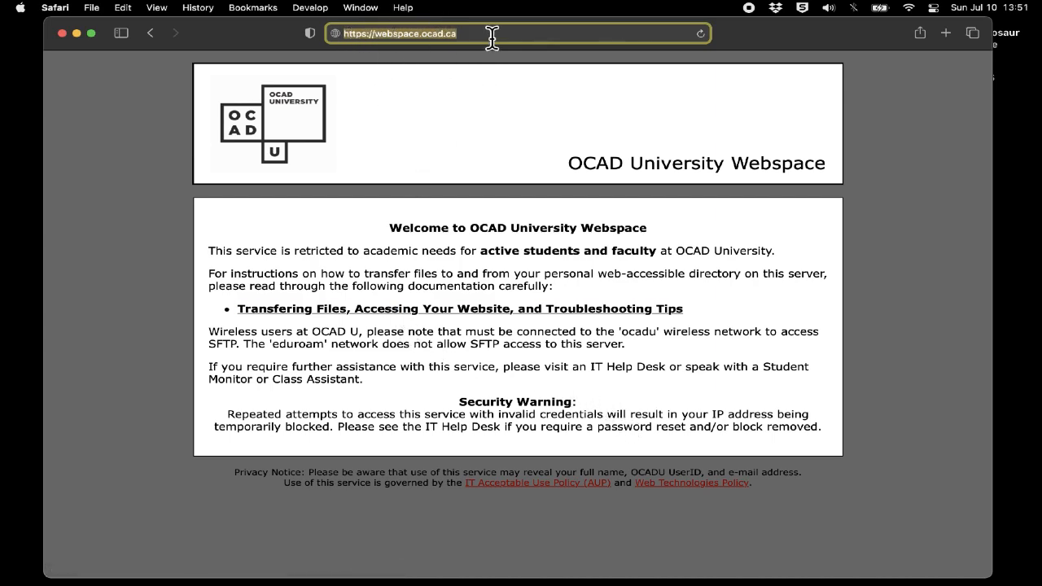
{"action": "left_click", "coordinate": [405, 318]}
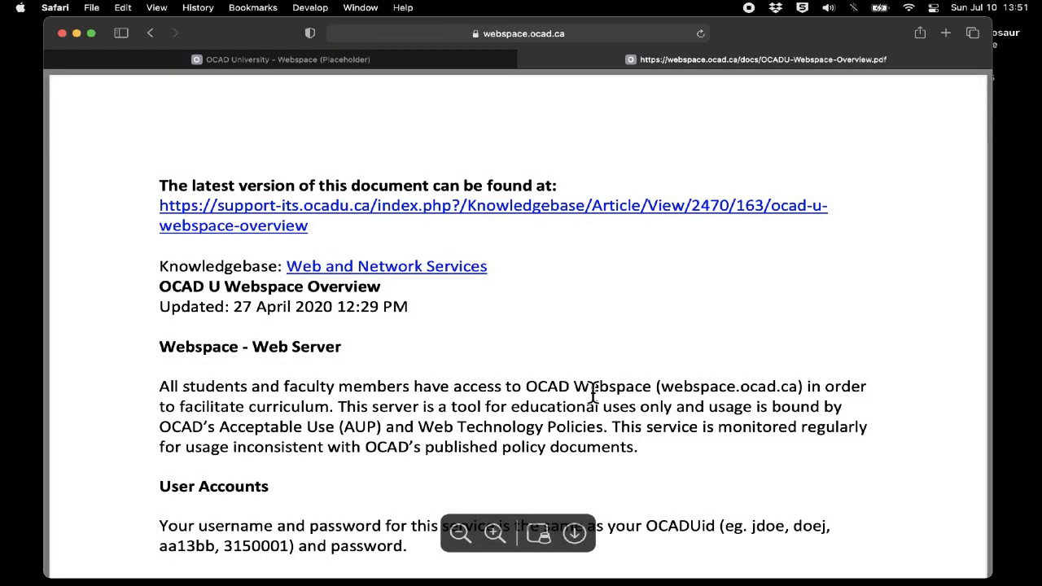
- Read through the Webspace overview PDF, highlighting 'FileZilla' in its heading
{"action": "scroll", "coordinate": [592, 395], "scroll_direction": "down", "scroll_amount": 5}
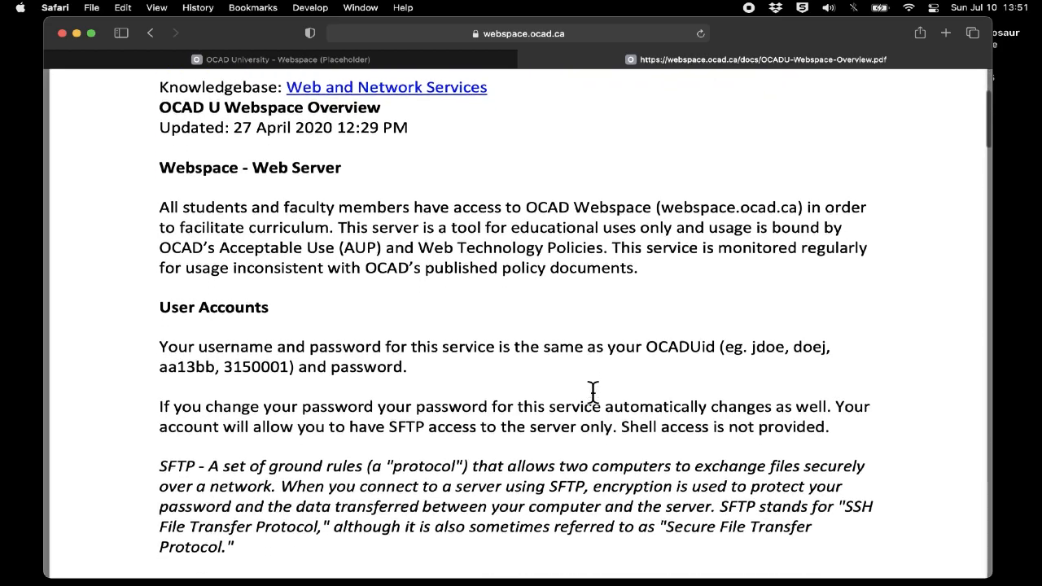
{"action": "scroll", "coordinate": [608, 348], "scroll_direction": "down", "scroll_amount": 8}
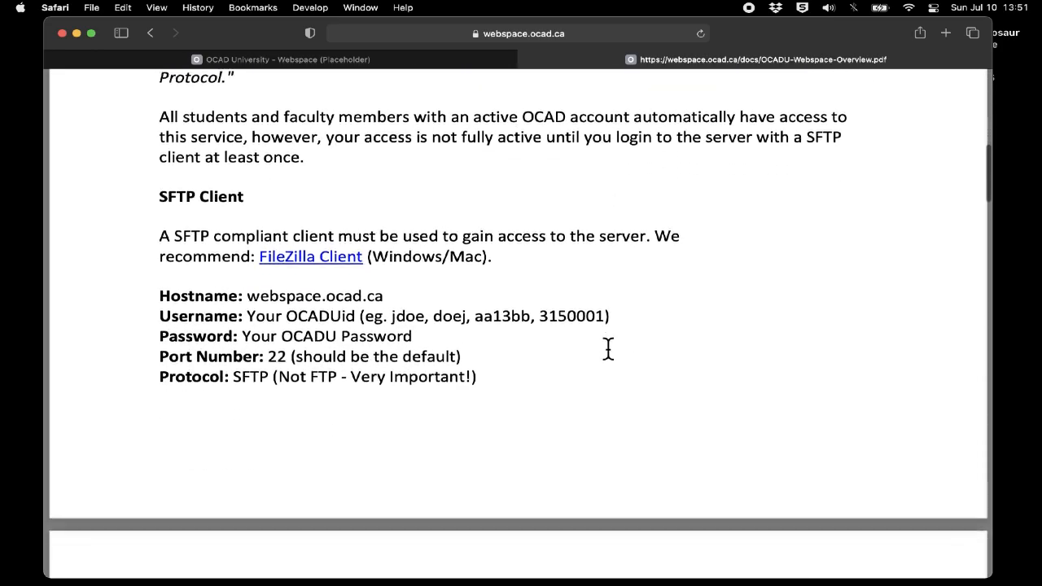
{"action": "scroll", "coordinate": [608, 349], "scroll_direction": "down", "scroll_amount": 10}
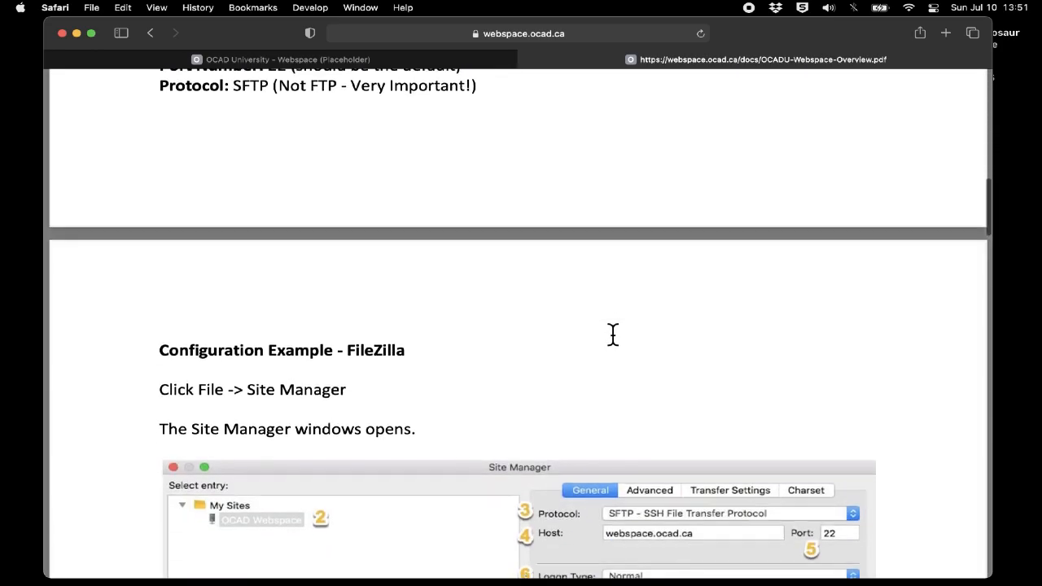
{"action": "scroll", "coordinate": [612, 336], "scroll_direction": "down", "scroll_amount": 3}
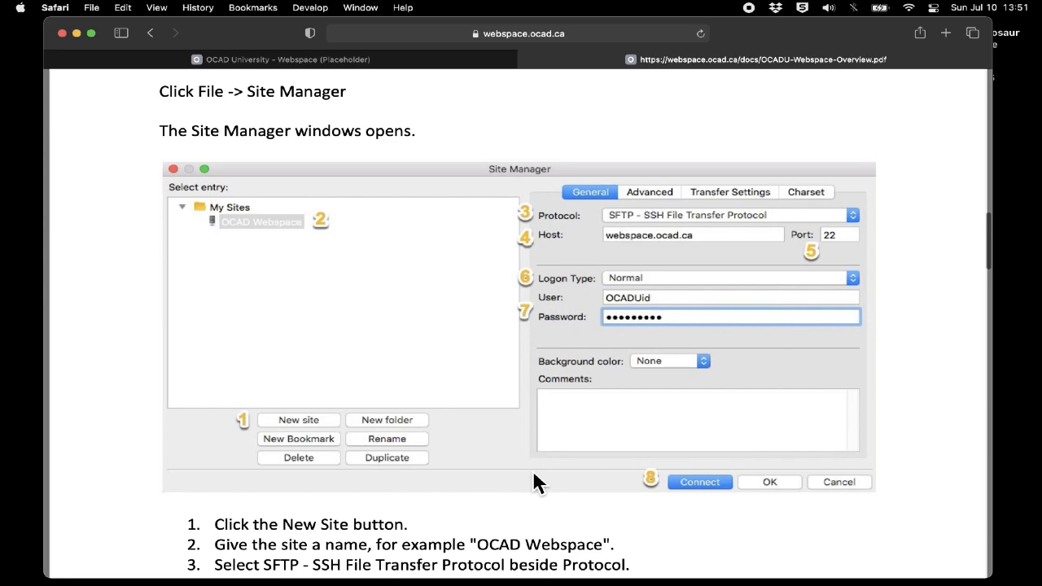
{"action": "scroll", "coordinate": [538, 477], "scroll_direction": "down", "scroll_amount": 10}
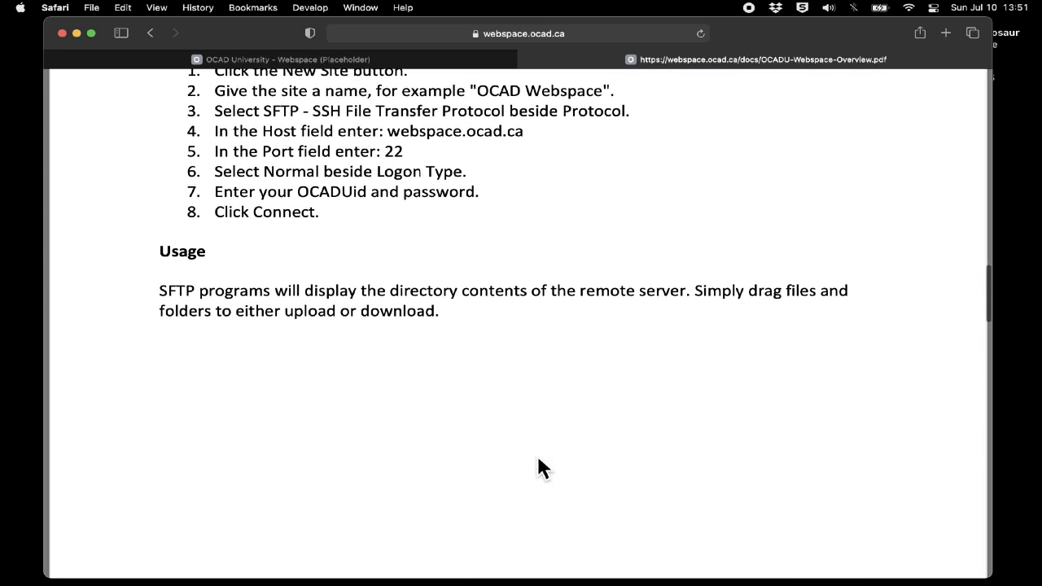
{"action": "scroll", "coordinate": [538, 460], "scroll_direction": "up", "scroll_amount": 15}
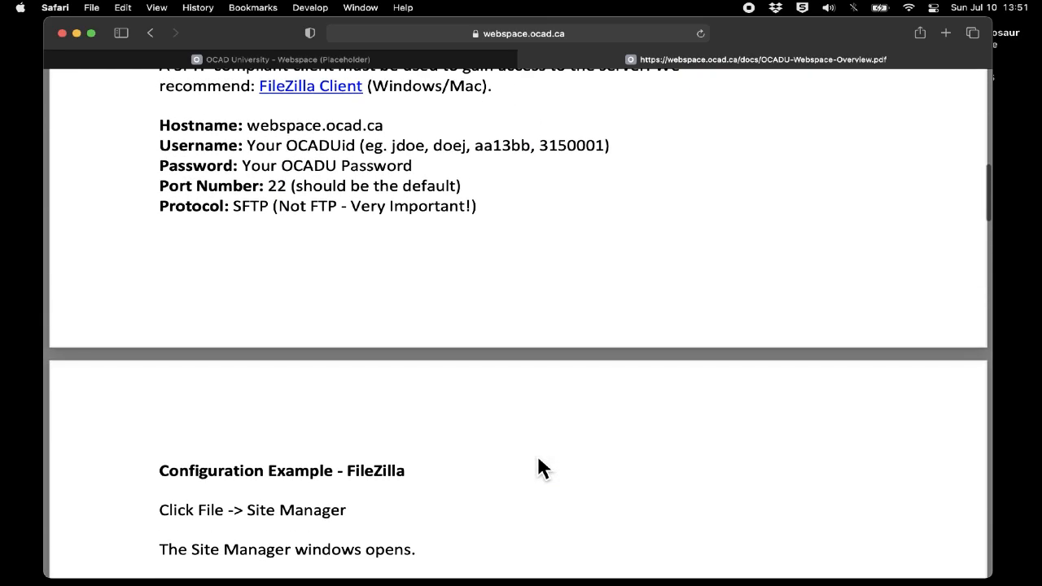
{"action": "scroll", "coordinate": [538, 460], "scroll_direction": "down", "scroll_amount": 3}
{"action": "left_click_drag", "start_coordinate": [420, 352], "coordinate": [344, 346]}
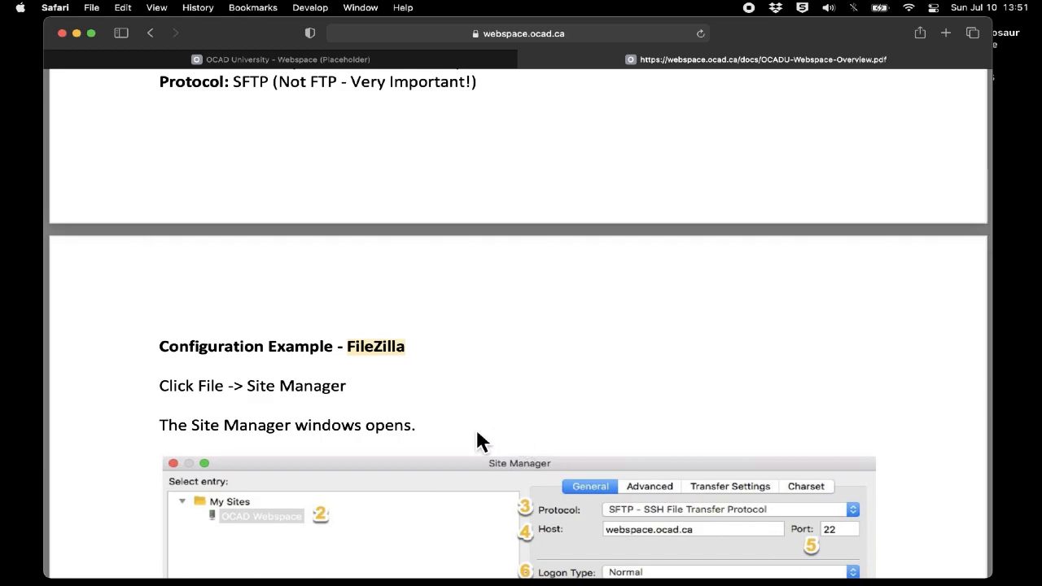
{"action": "scroll", "coordinate": [477, 437], "scroll_direction": "down", "scroll_amount": 20}
{"action": "scroll", "coordinate": [477, 433], "scroll_direction": "down", "scroll_amount": 5}
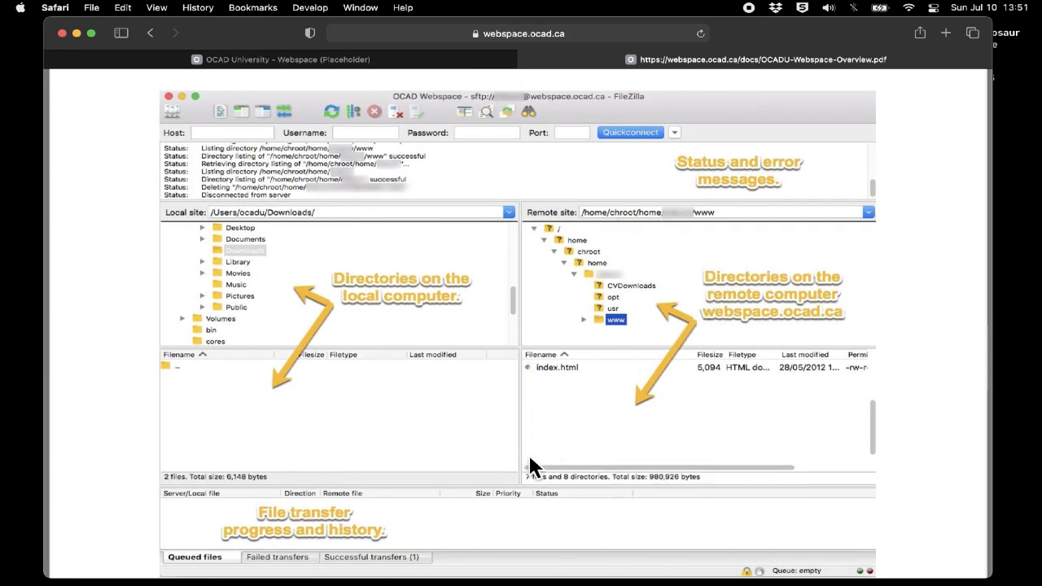
{"action": "scroll", "coordinate": [529, 460], "scroll_direction": "down", "scroll_amount": 15}
{"action": "scroll", "coordinate": [529, 467], "scroll_direction": "down", "scroll_amount": 8}
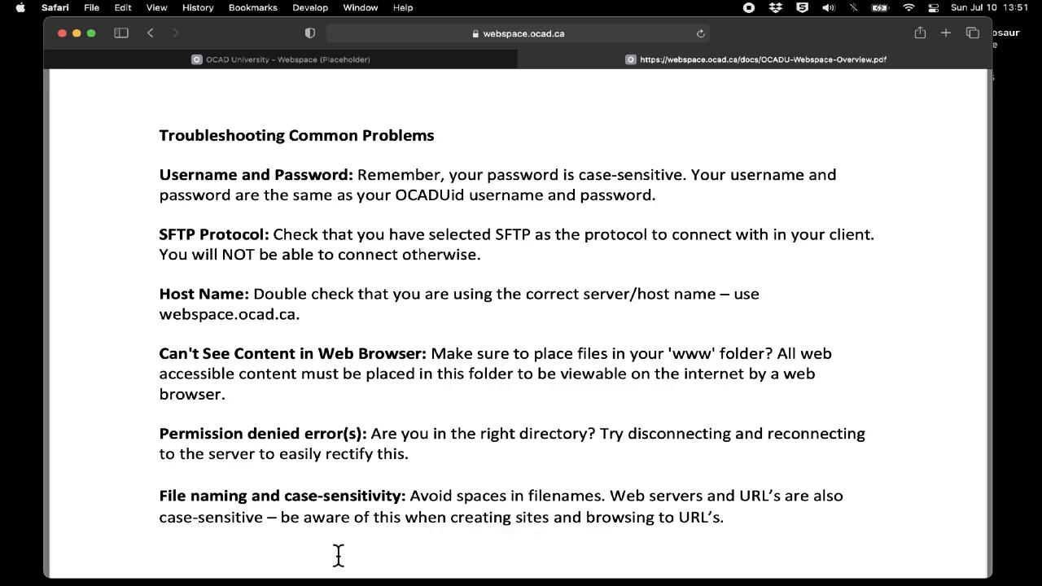
{"action": "scroll", "coordinate": [445, 284], "scroll_direction": "up", "scroll_amount": 20}
{"action": "scroll", "coordinate": [445, 284], "scroll_direction": "up", "scroll_amount": 10}
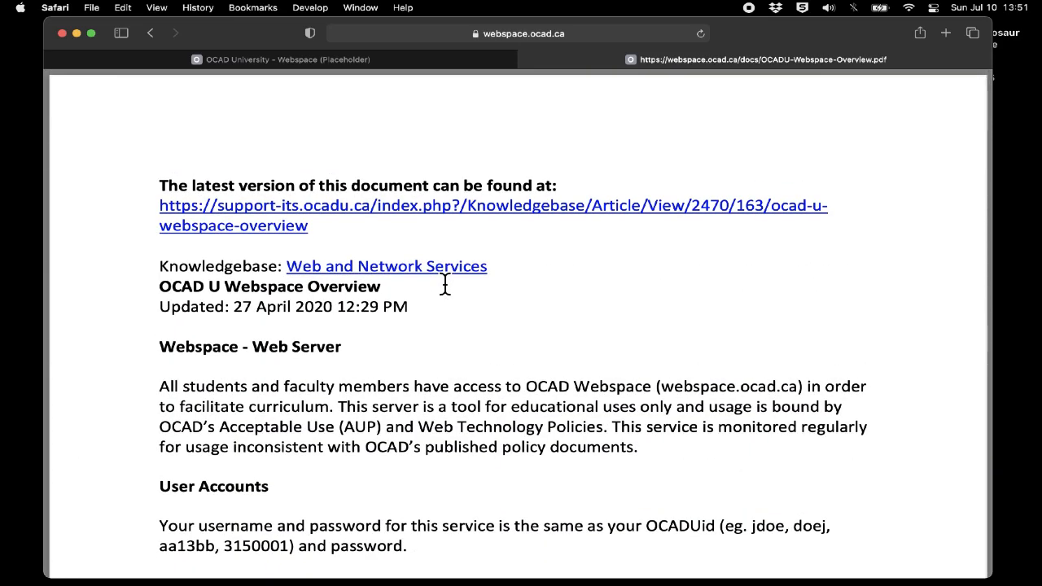
- Close the PDF tab and then the Safari window
{"action": "left_click", "coordinate": [527, 59]}
{"action": "left_click", "coordinate": [599, 34]}
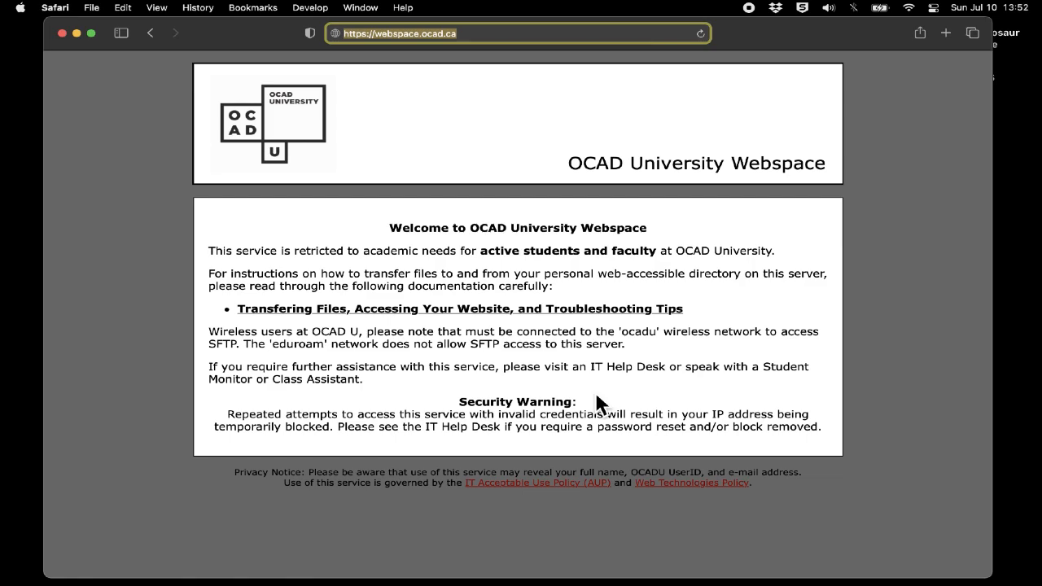
{"action": "left_click", "coordinate": [63, 34]}
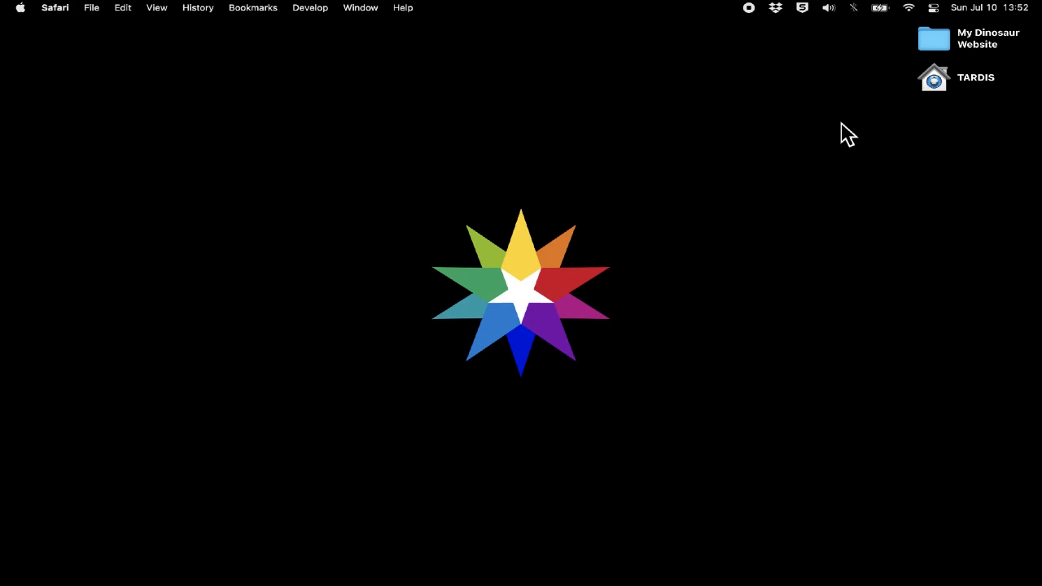
- Open index.html from the My Dinosaur Website folder in Safari
{"action": "left_click", "coordinate": [941, 48]}
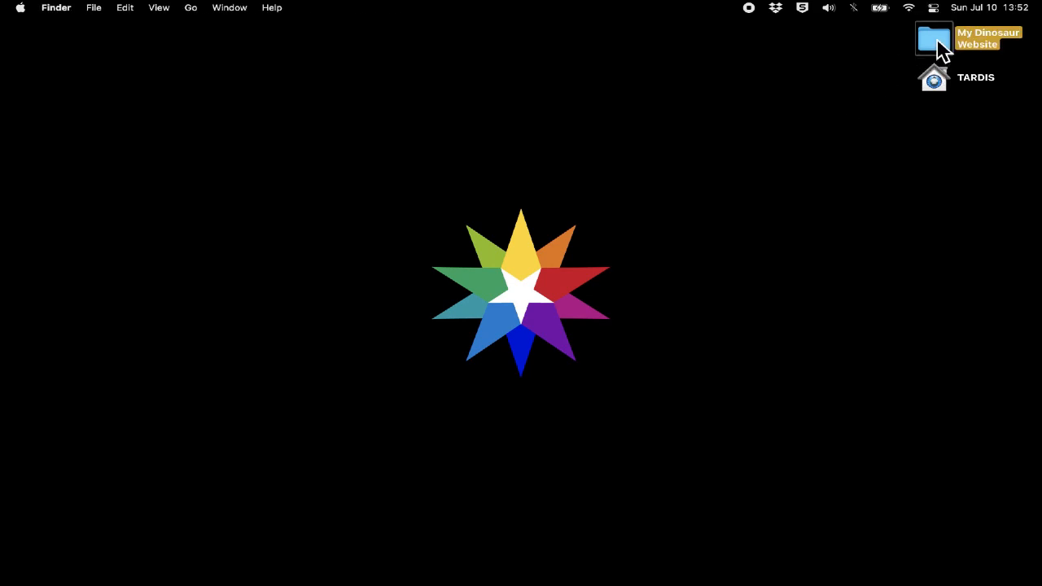
{"action": "double_click", "coordinate": [941, 47]}
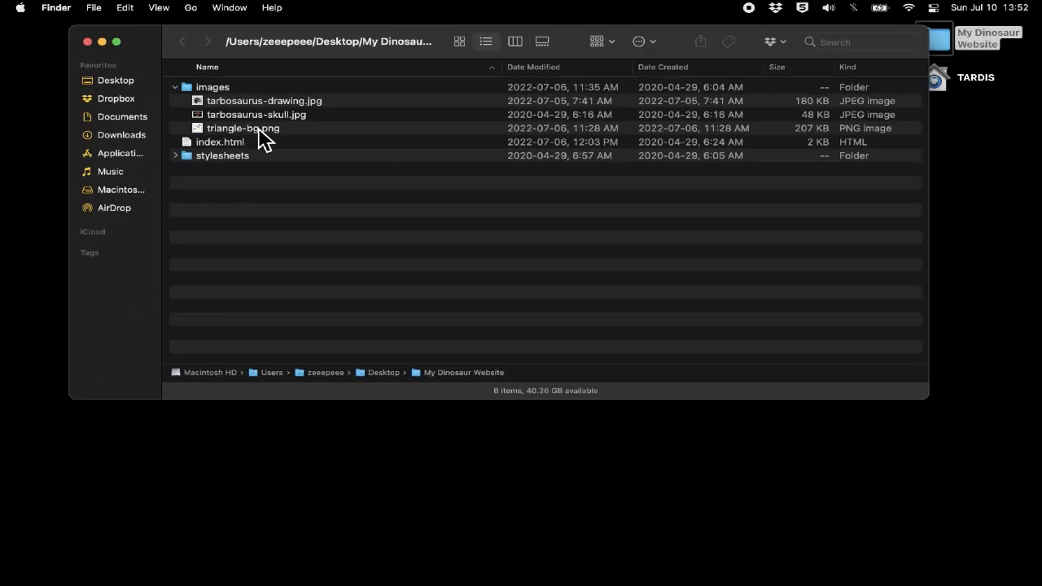
{"action": "left_click_drag", "start_coordinate": [233, 142], "coordinate": [135, 558]}
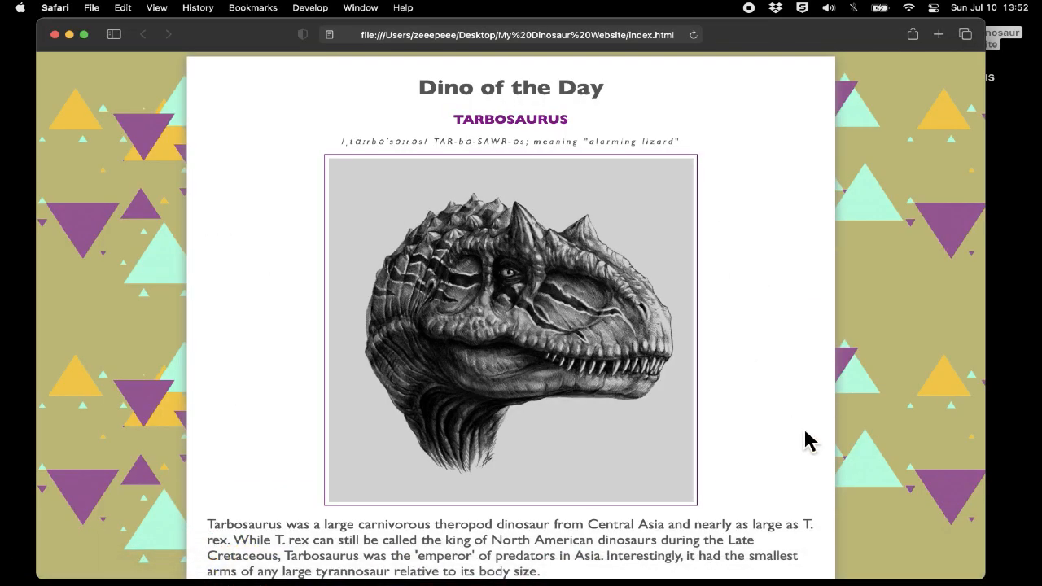
{"action": "scroll", "coordinate": [901, 344], "scroll_direction": "down", "scroll_amount": 5}
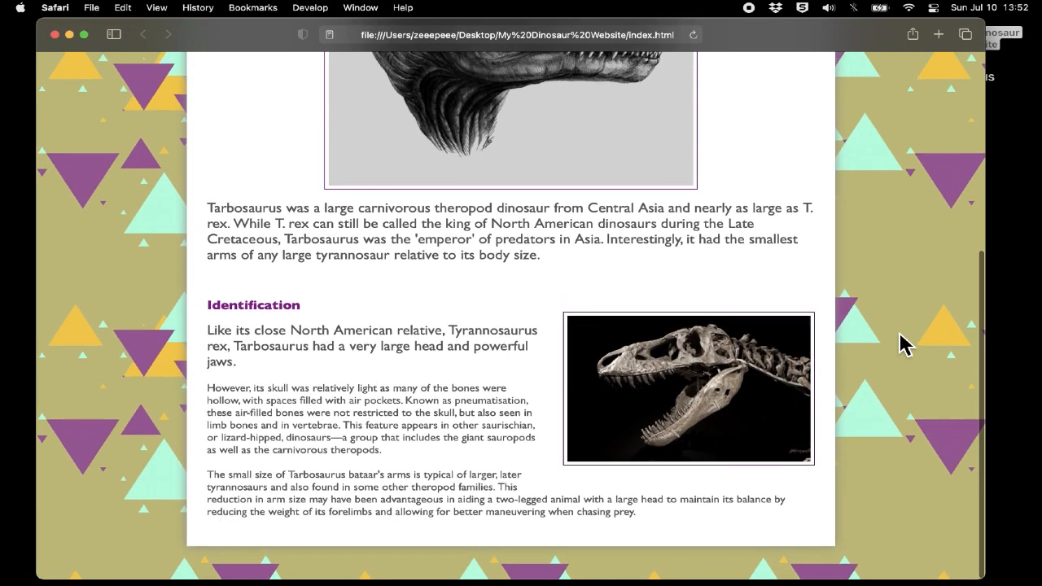
{"action": "scroll", "coordinate": [902, 344], "scroll_direction": "up", "scroll_amount": 5}
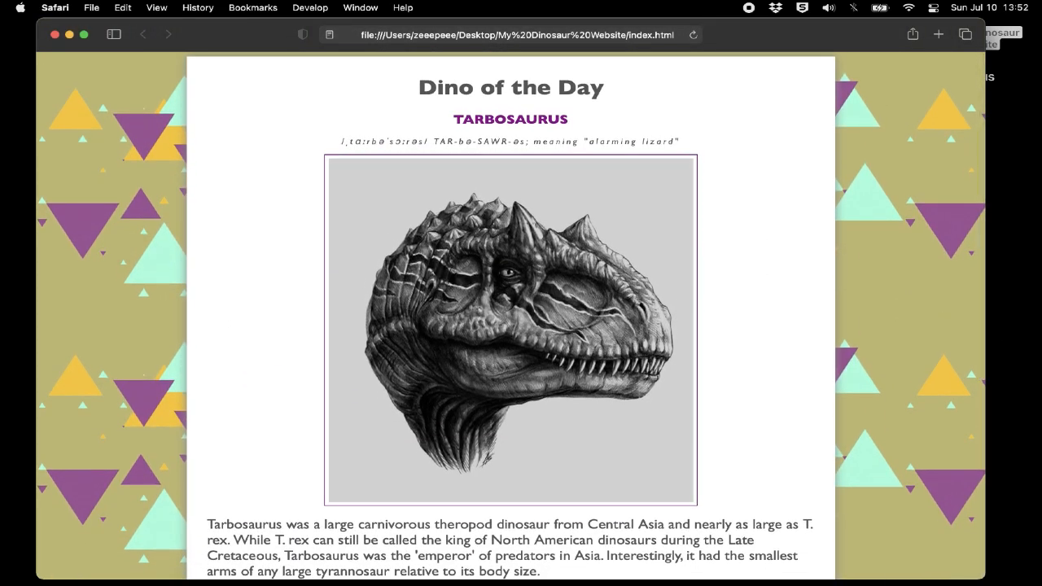
- Narrow the Safari window to check the layout, restore it, and select the local file address
{"action": "left_click_drag", "start_coordinate": [985, 579], "coordinate": [812, 534]}
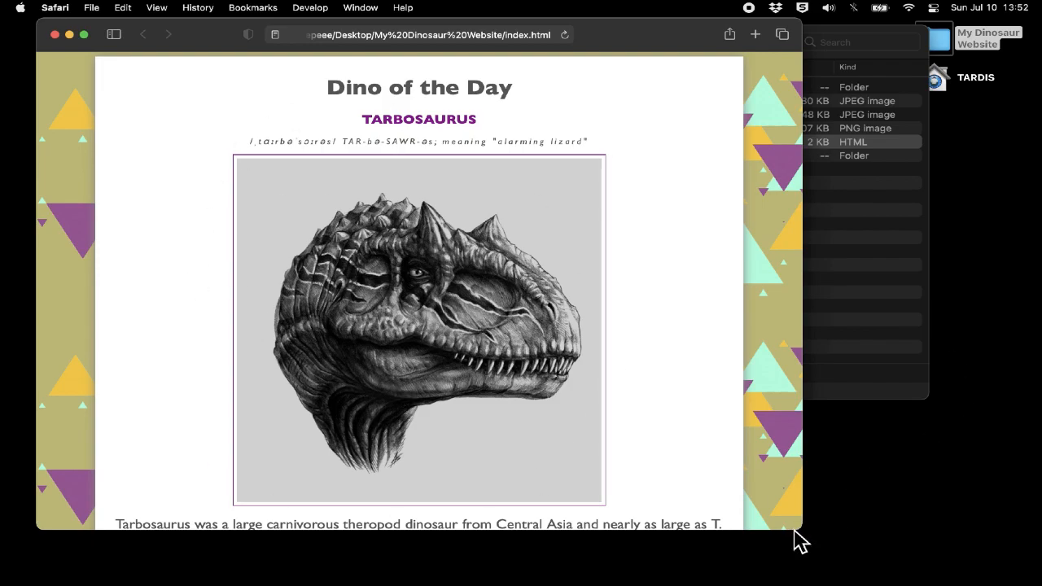
{"action": "left_click_drag", "start_coordinate": [803, 532], "coordinate": [1014, 550]}
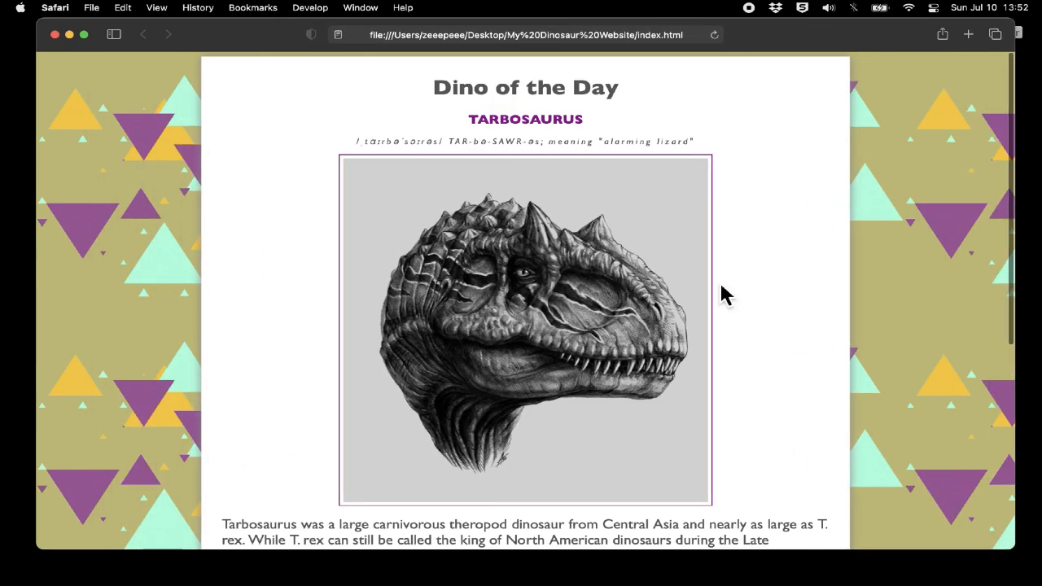
{"action": "left_click", "coordinate": [502, 34]}
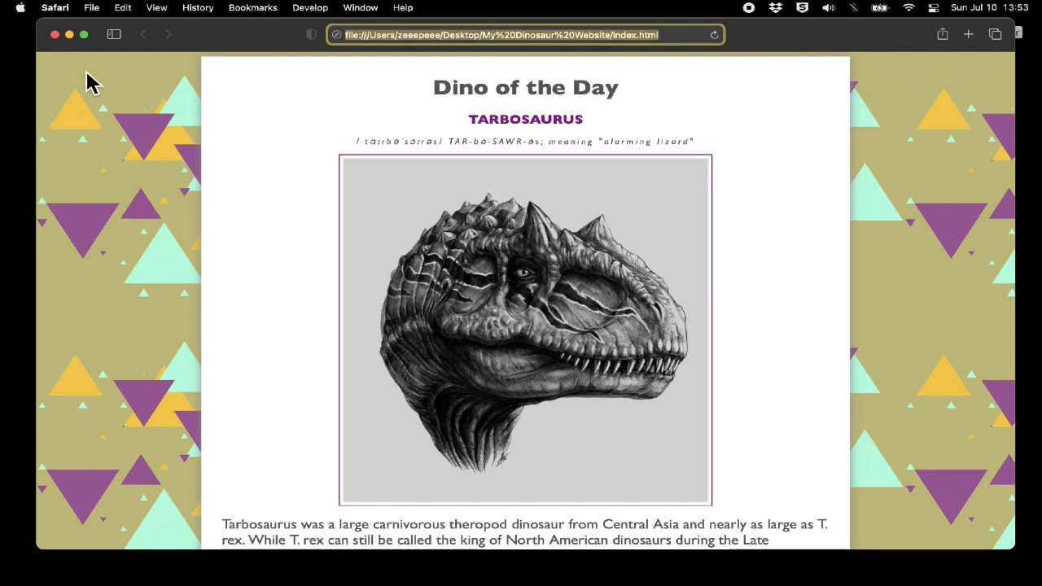
- Close the Safari window with the dinosaur page and the My Dinosaur Website folder window
{"action": "left_click", "coordinate": [54, 34]}
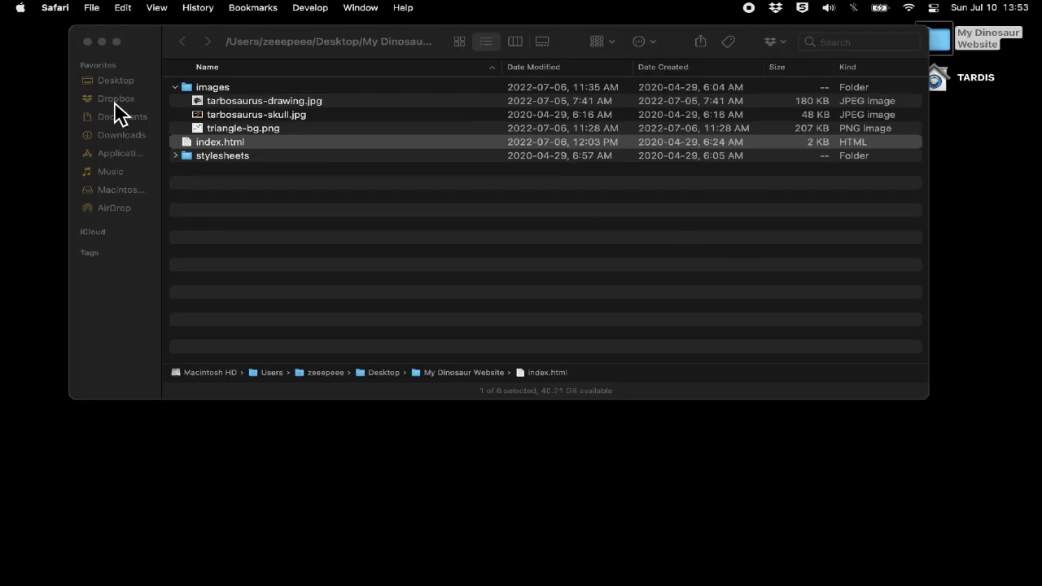
{"action": "left_click", "coordinate": [88, 42]}
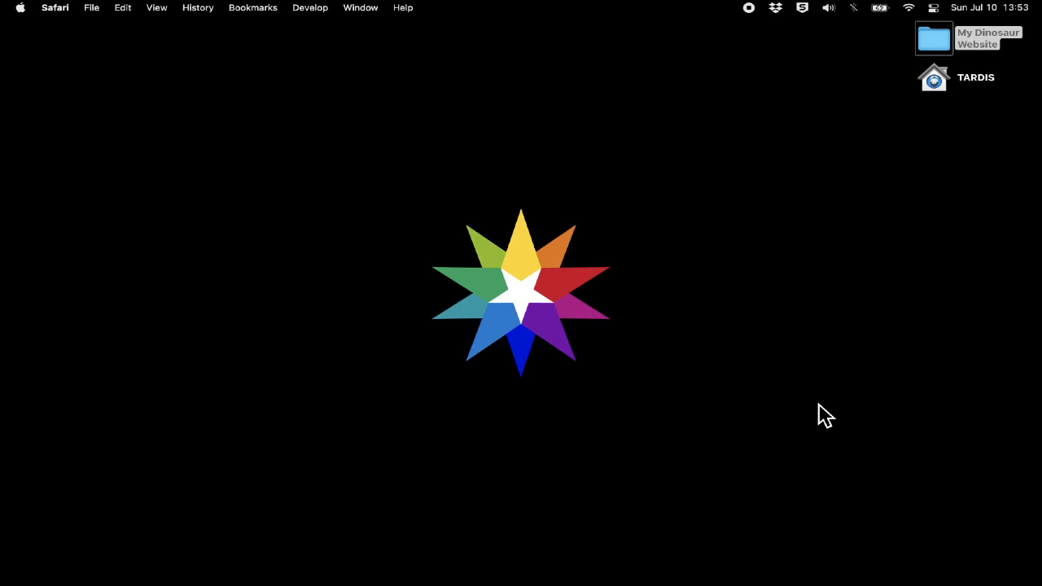
{"action": "mouse_move", "coordinate": [842, 574]}
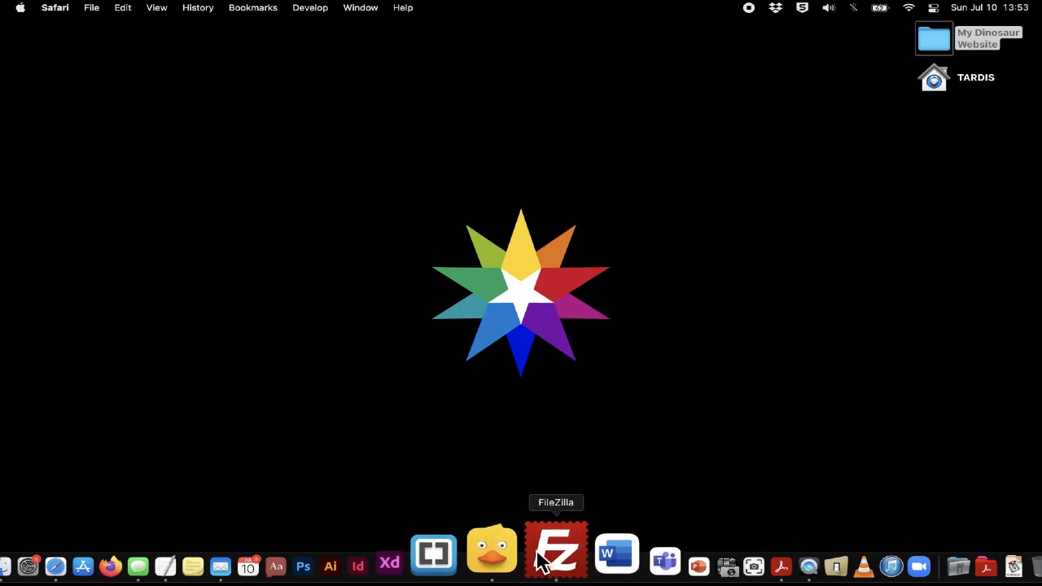
- Launch FileZilla, enlarge it and shift it left, then bring up File > Site Manager
{"action": "left_click", "coordinate": [553, 562]}
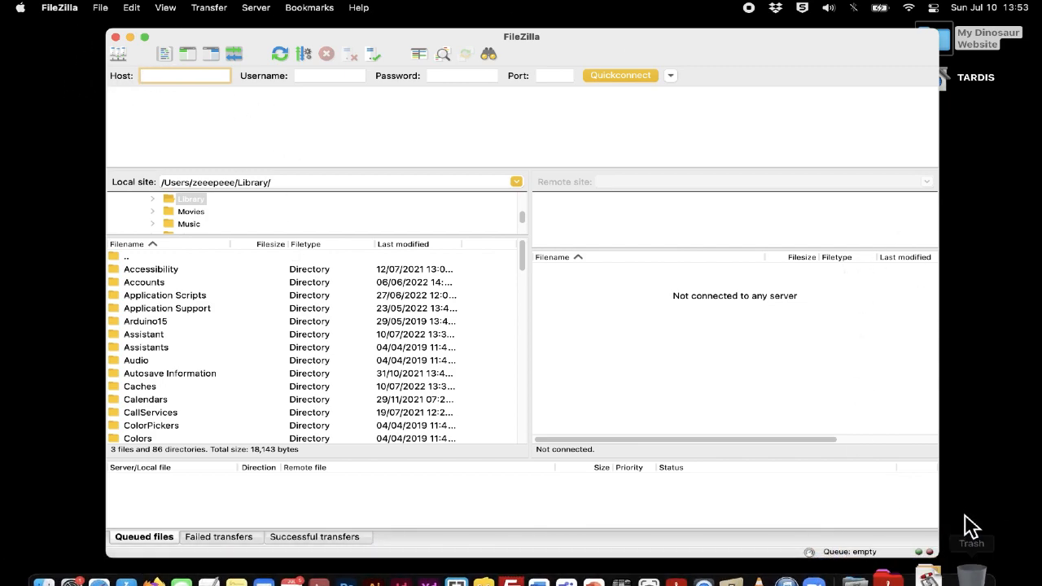
{"action": "left_click_drag", "start_coordinate": [938, 557], "coordinate": [1015, 559]}
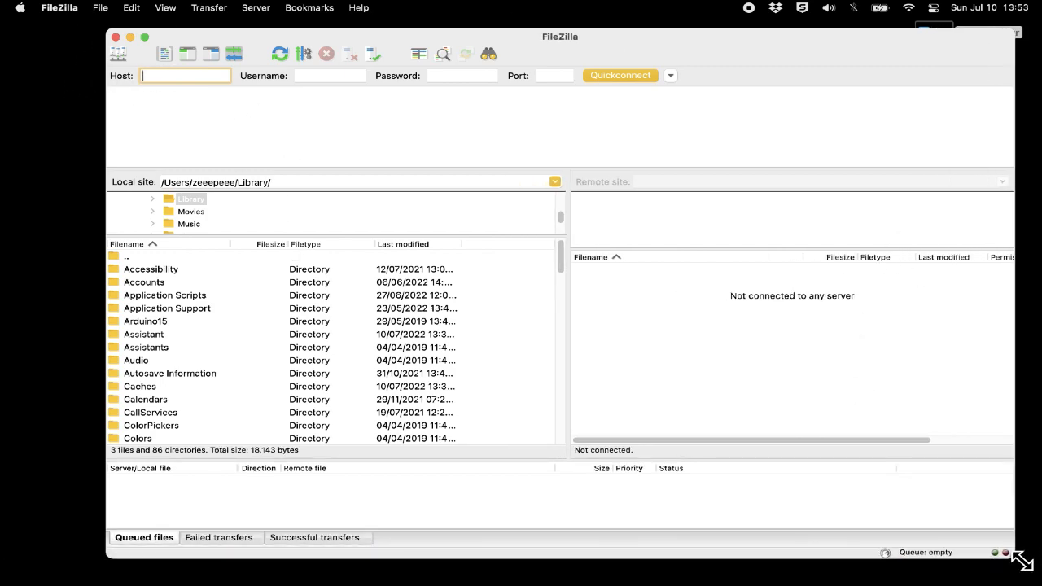
{"action": "left_click_drag", "start_coordinate": [756, 38], "coordinate": [710, 40]}
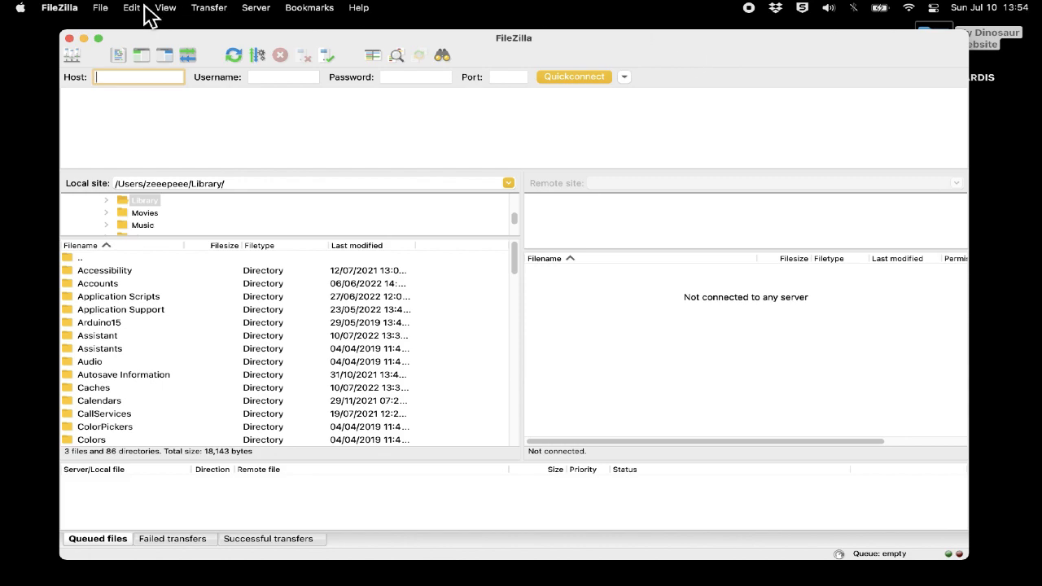
{"action": "left_click", "coordinate": [103, 8]}
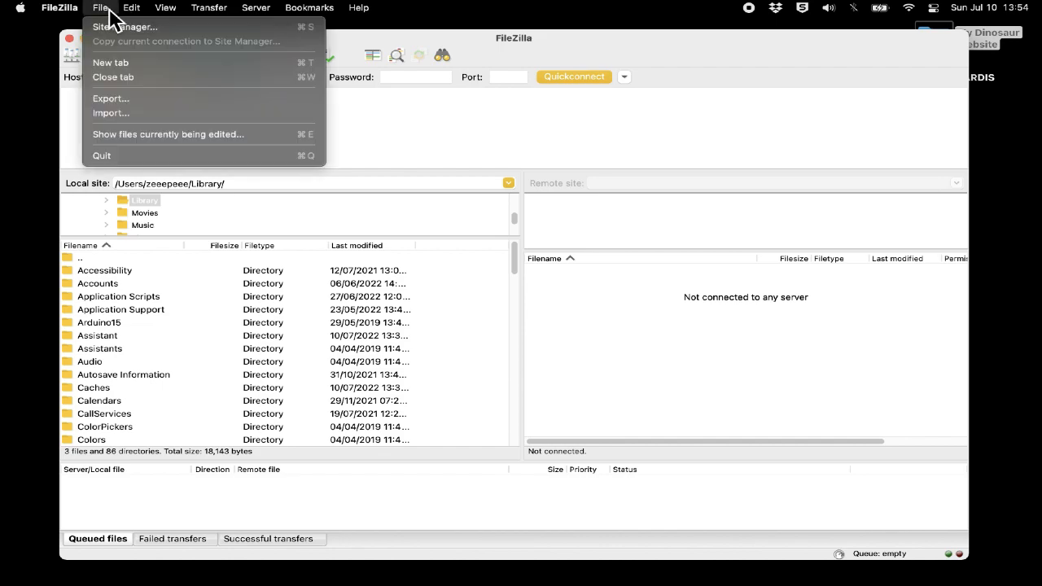
{"action": "left_click", "coordinate": [122, 27]}
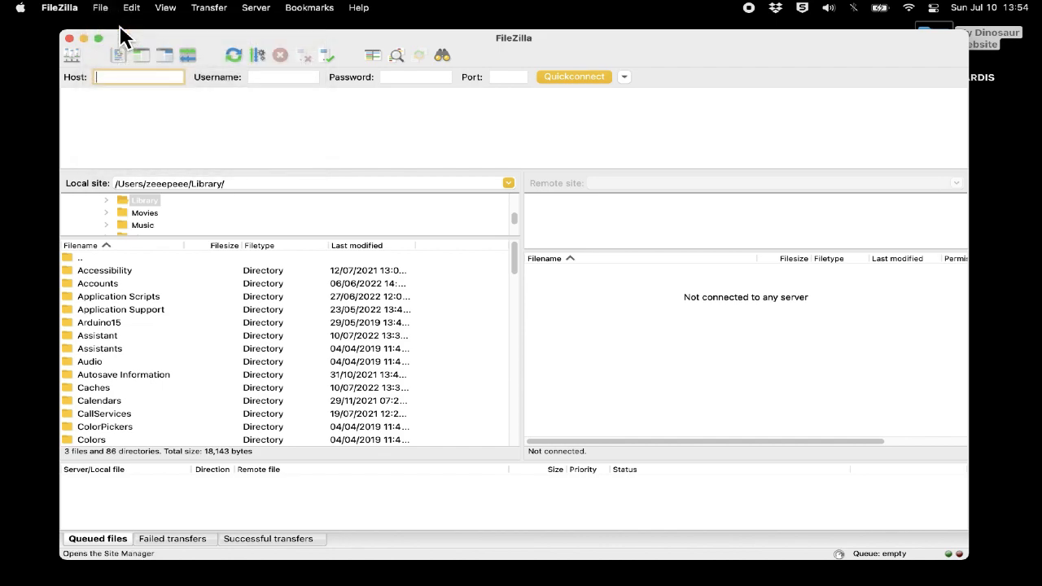
- Add a new site entry named 'OCAD Webspace' under My Sites
{"action": "left_click", "coordinate": [236, 202]}
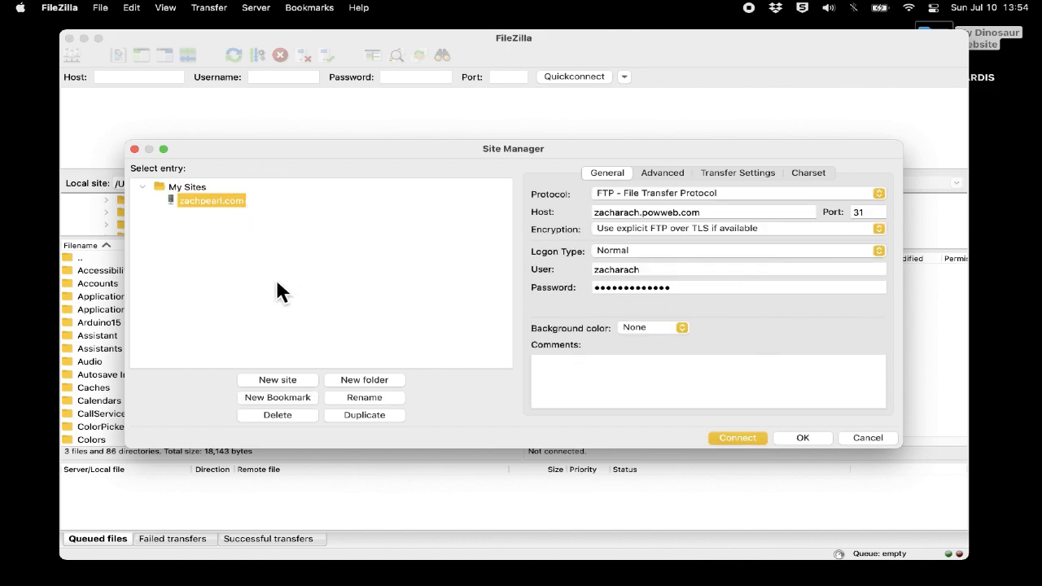
{"action": "left_click", "coordinate": [303, 378]}
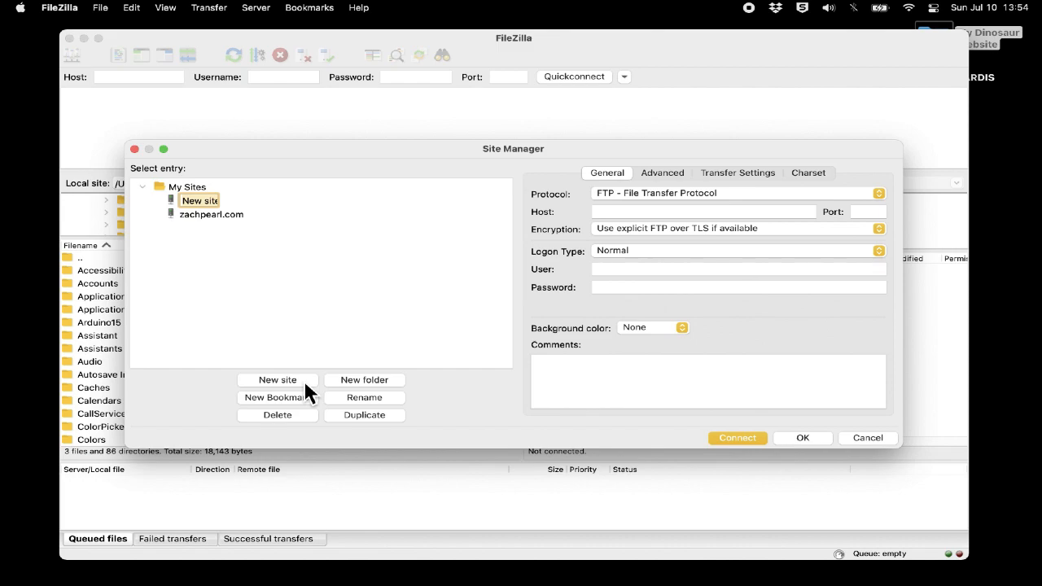
{"action": "left_click", "coordinate": [202, 203]}
{"action": "key", "text": "super+a"}
{"action": "key", "text": "BackSpace"}
{"action": "type", "text": "OCAD Webspace"}
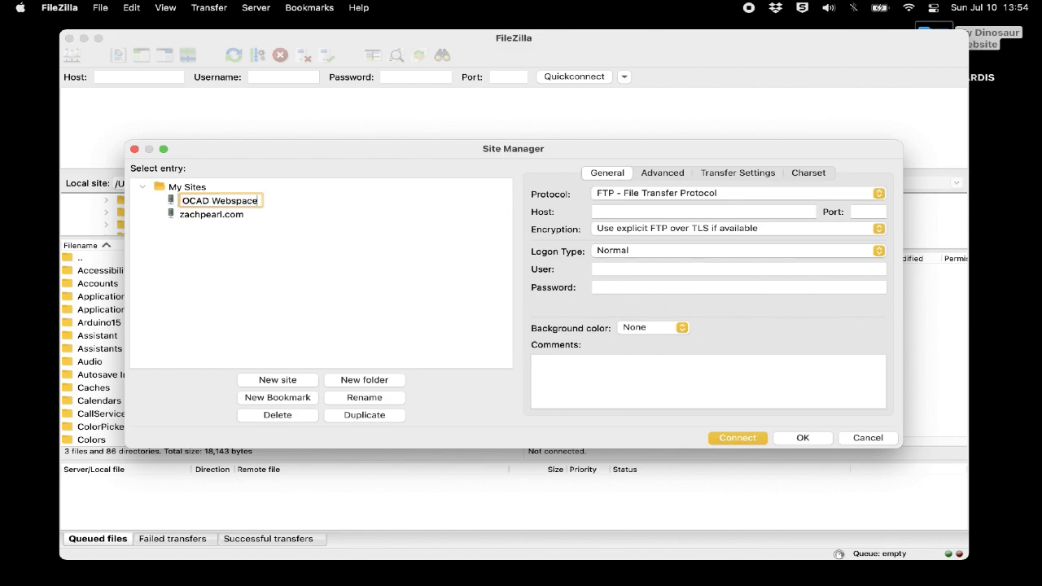
{"action": "key", "text": "Return"}
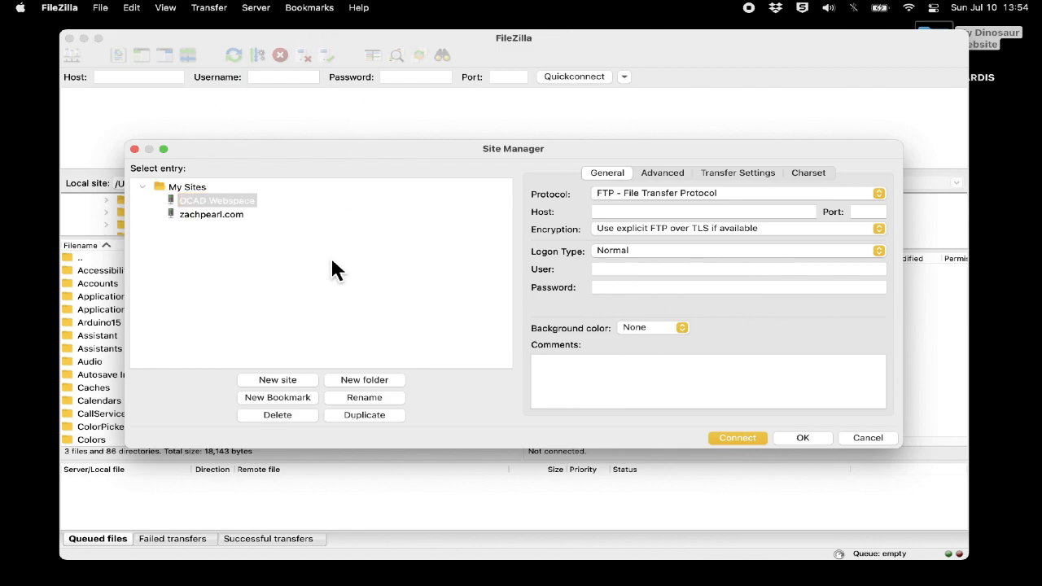
- Set the site's protocol to SFTP - SSH File Transfer Protocol and host to webspace.ocad.ca
{"action": "left_click", "coordinate": [862, 199]}
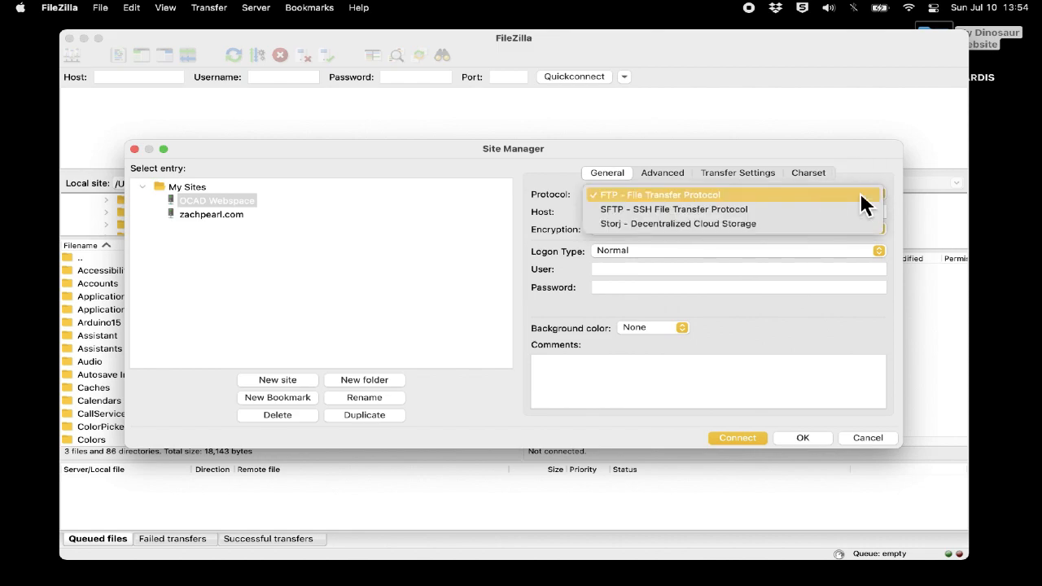
{"action": "left_click", "coordinate": [854, 208]}
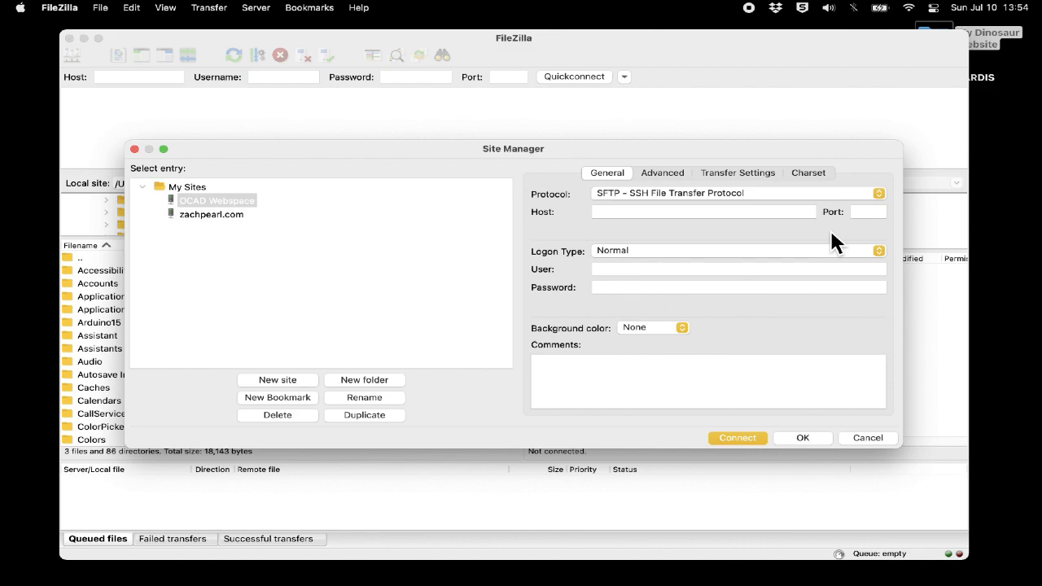
{"action": "left_click", "coordinate": [669, 215]}
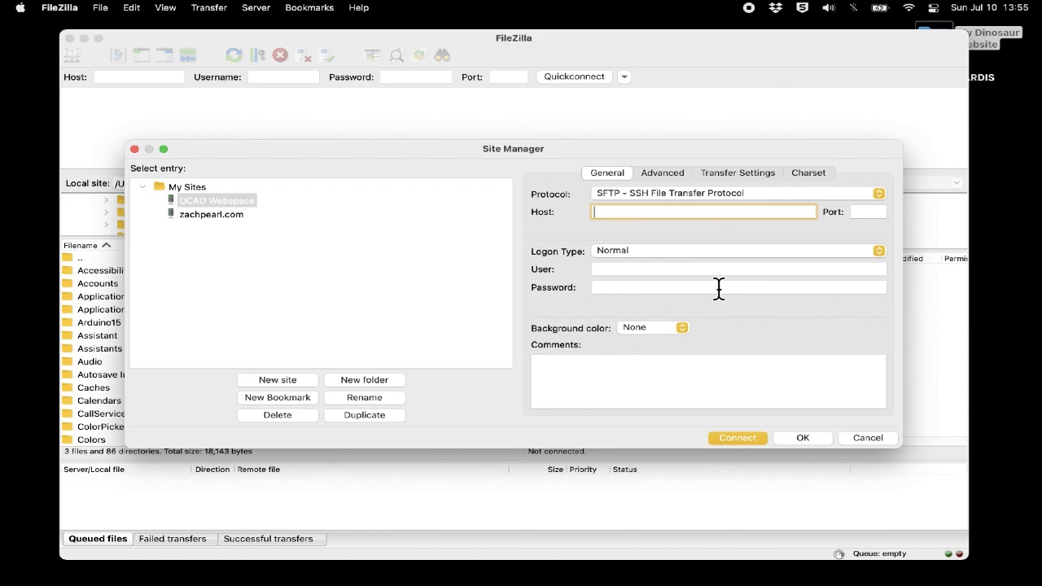
{"action": "type", "text": "webspace.ocad.ca"}
- Set port 22, enter the account username and password, and connect to the server
{"action": "left_click", "coordinate": [869, 214]}
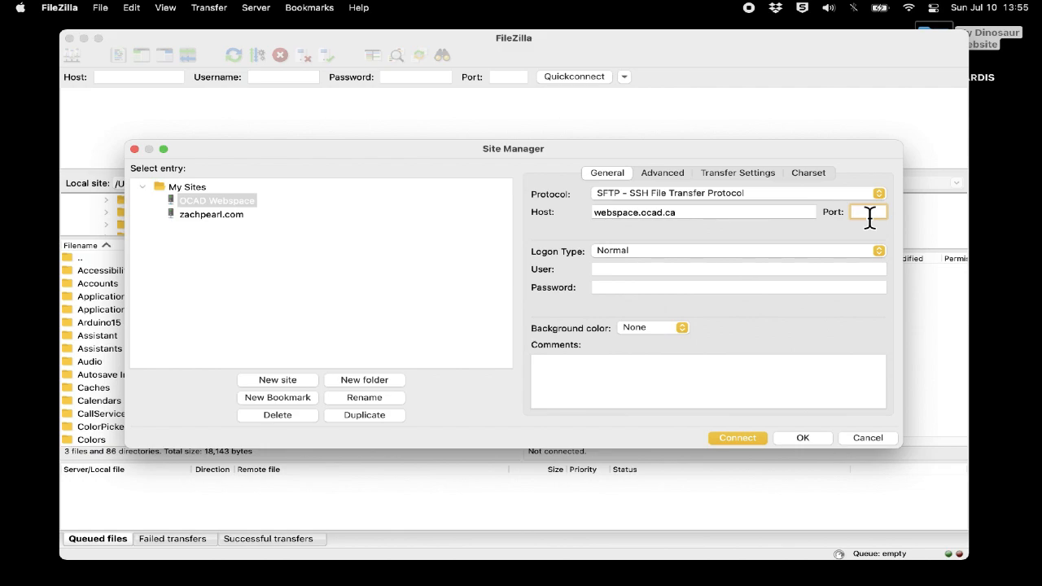
{"action": "type", "text": "22"}
{"action": "left_click", "coordinate": [633, 270]}
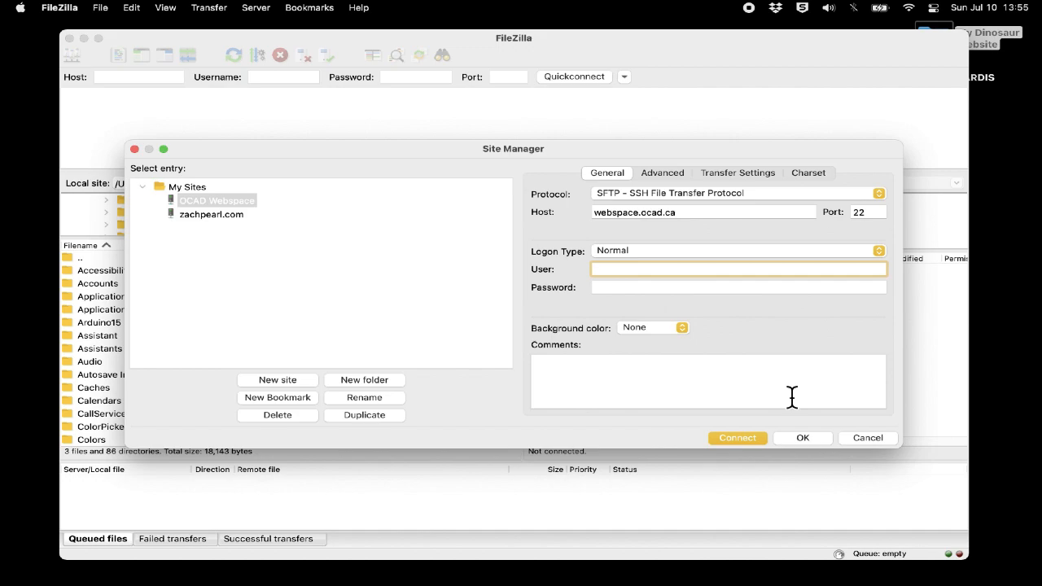
{"action": "type", "text": "zpearl"}
{"action": "key", "text": "Tab"}
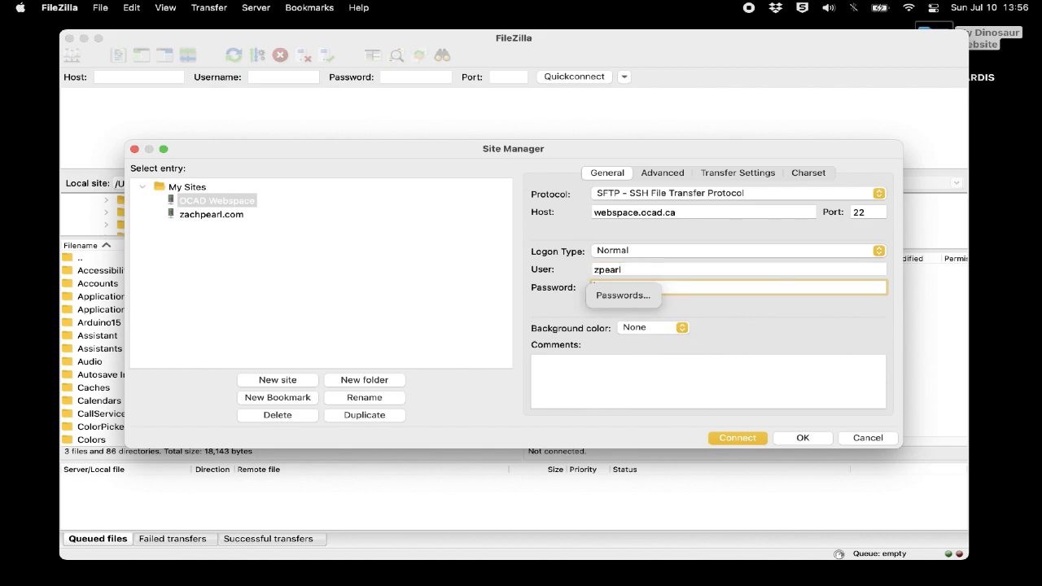
{"action": "type", "text": "••••••"}
{"action": "key", "text": "BackSpace"}
{"action": "key", "text": "BackSpace"}
{"action": "key", "text": "BackSpace"}
{"action": "key", "text": "BackSpace"}
{"action": "key", "text": "BackSpace"}
{"action": "key", "text": "BackSpace"}
{"action": "type", "text": "•••"}
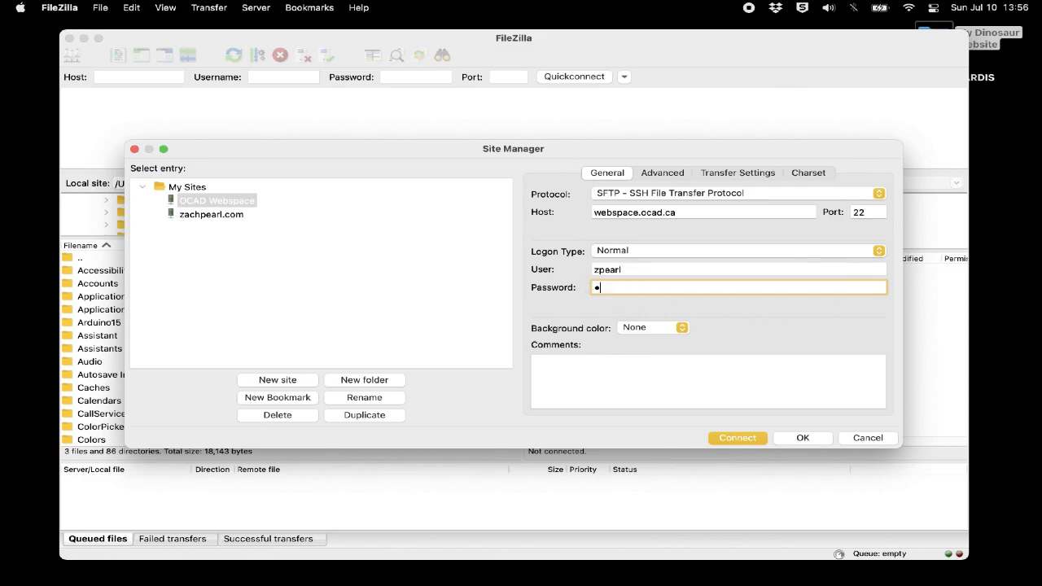
{"action": "type", "text": "•••••••••"}
{"action": "left_click", "coordinate": [722, 438]}
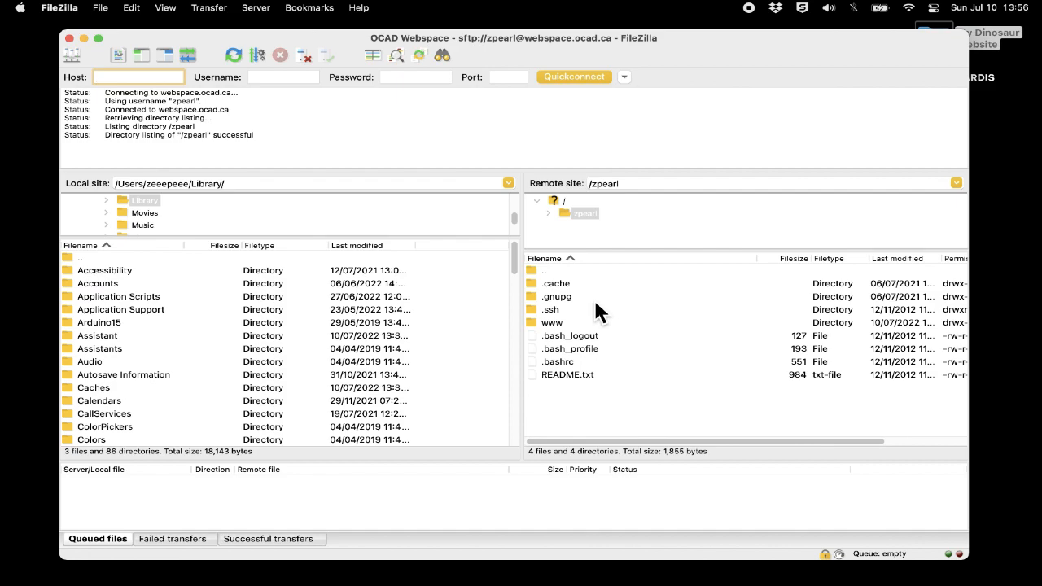
- Select the www directory in the Remote site list
{"action": "left_click", "coordinate": [574, 324]}
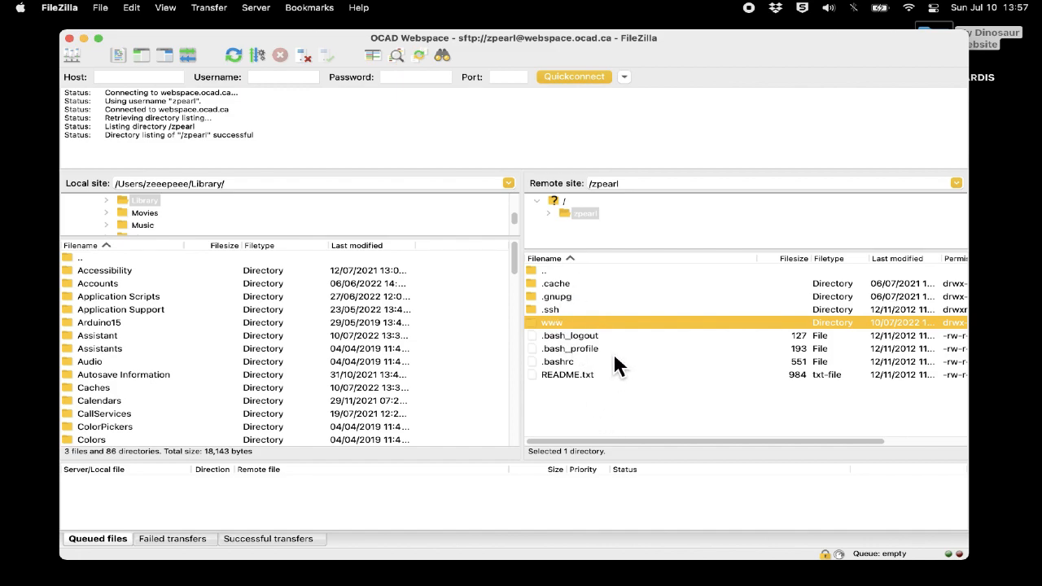
- Open the remote www folder and scroll through its folders and 37 files
{"action": "double_click", "coordinate": [555, 322]}
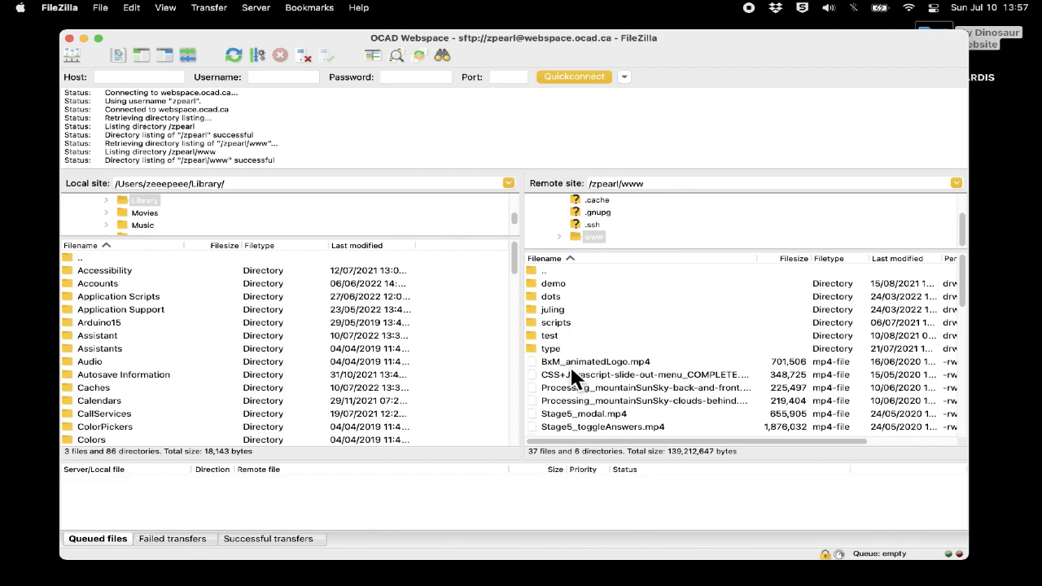
{"action": "scroll", "coordinate": [580, 376], "scroll_direction": "down", "scroll_amount": 5}
{"action": "scroll", "coordinate": [590, 399], "scroll_direction": "down", "scroll_amount": 5}
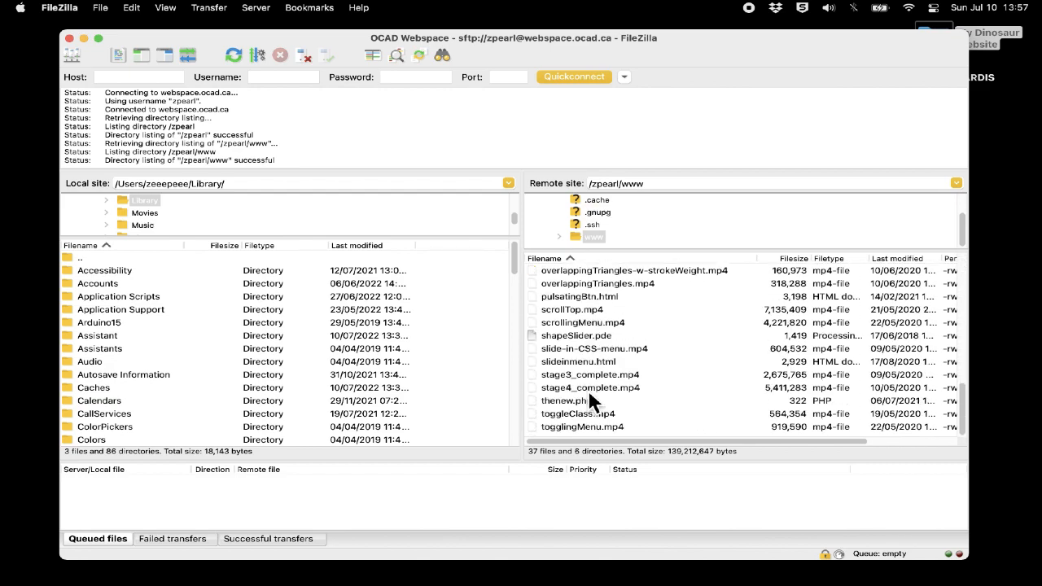
{"action": "scroll", "coordinate": [592, 401], "scroll_direction": "up", "scroll_amount": 10}
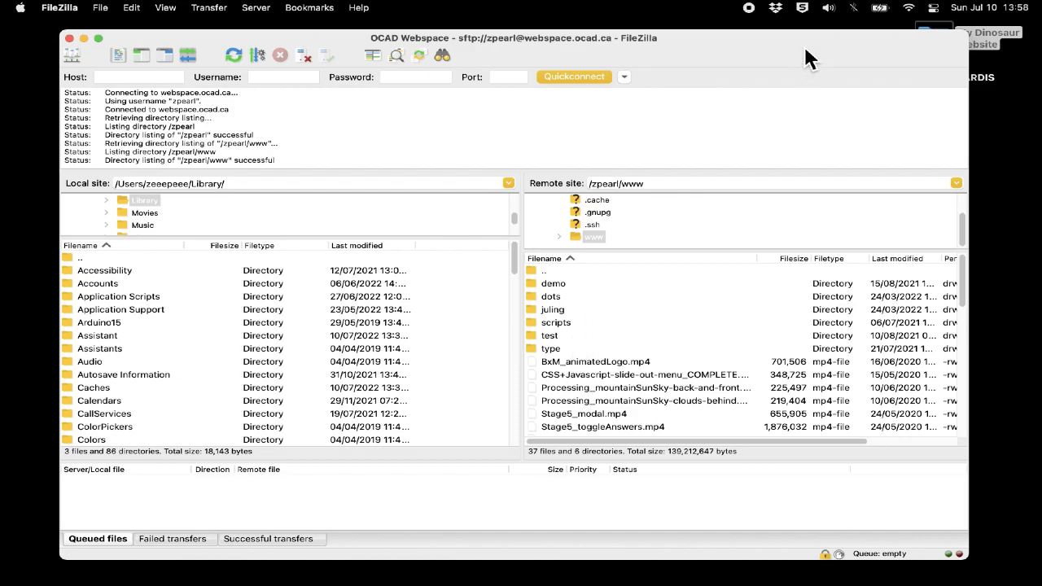
- Open the My Dinosaur Website folder and collapse its images and stylesheets subfolders
{"action": "left_click_drag", "start_coordinate": [808, 58], "coordinate": [691, 49]}
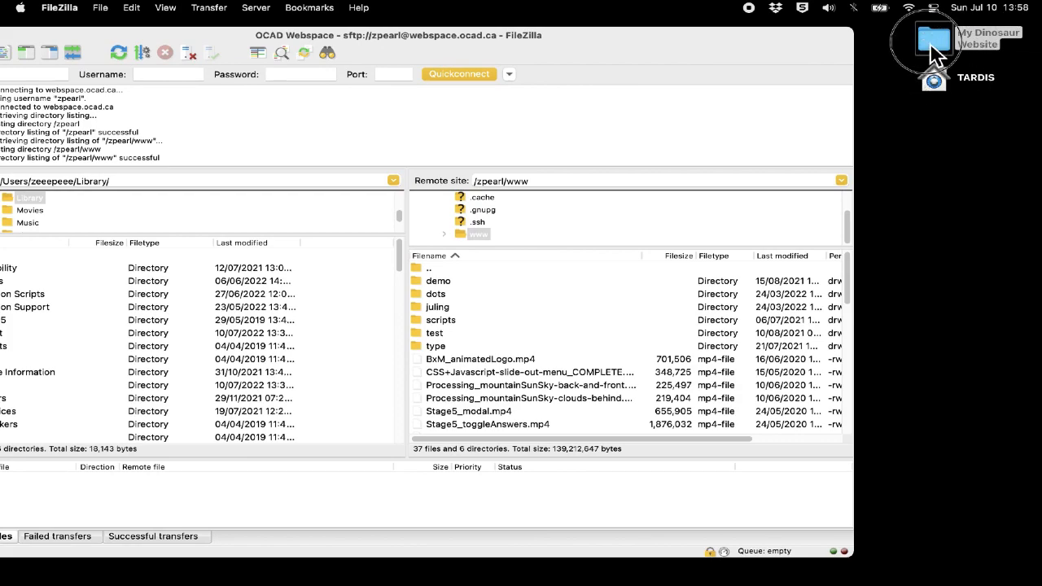
{"action": "double_click", "coordinate": [936, 56]}
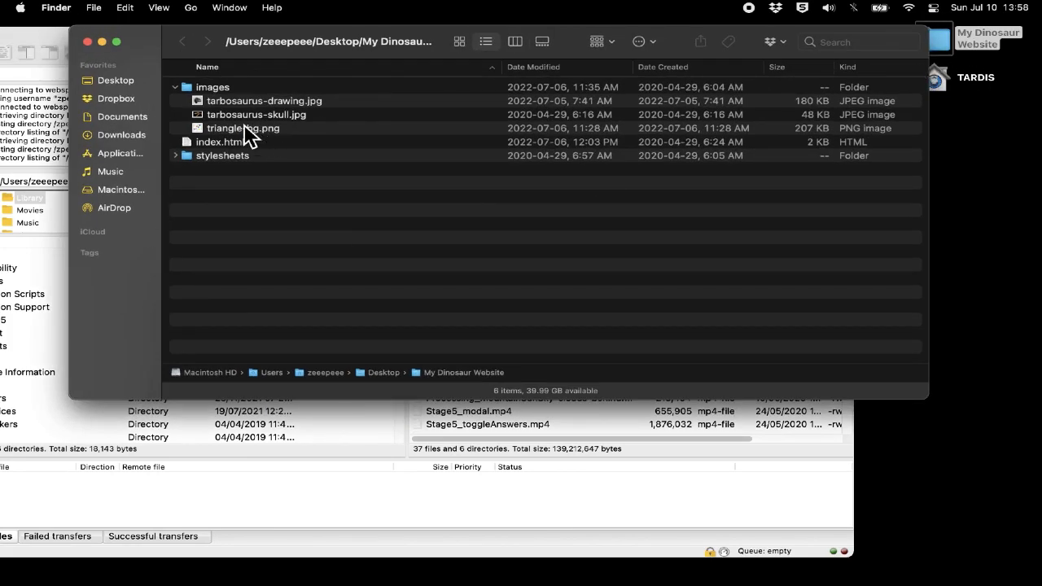
{"action": "left_click", "coordinate": [193, 87]}
{"action": "left_click", "coordinate": [175, 87]}
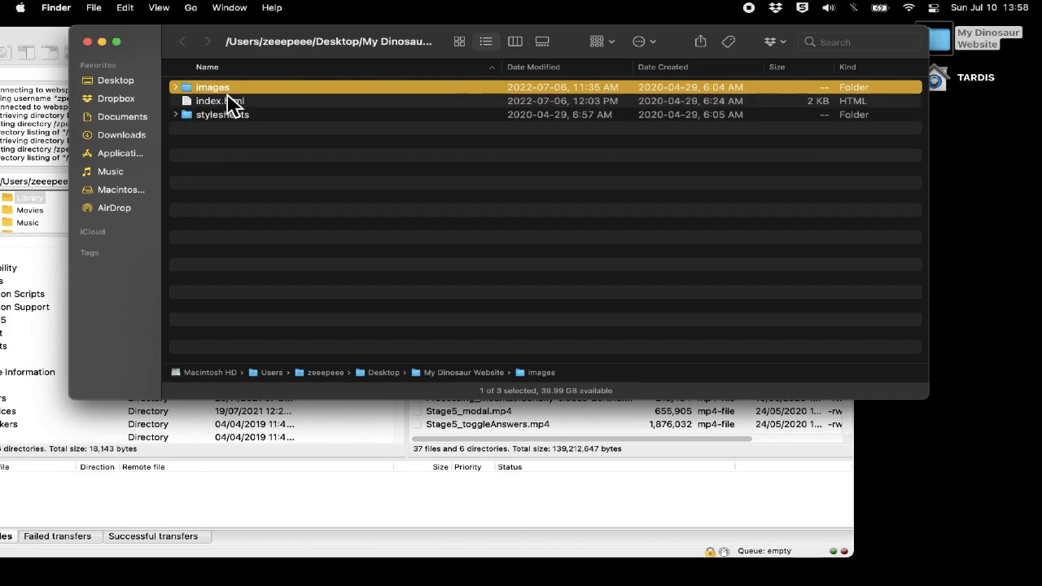
{"action": "left_click", "coordinate": [255, 102]}
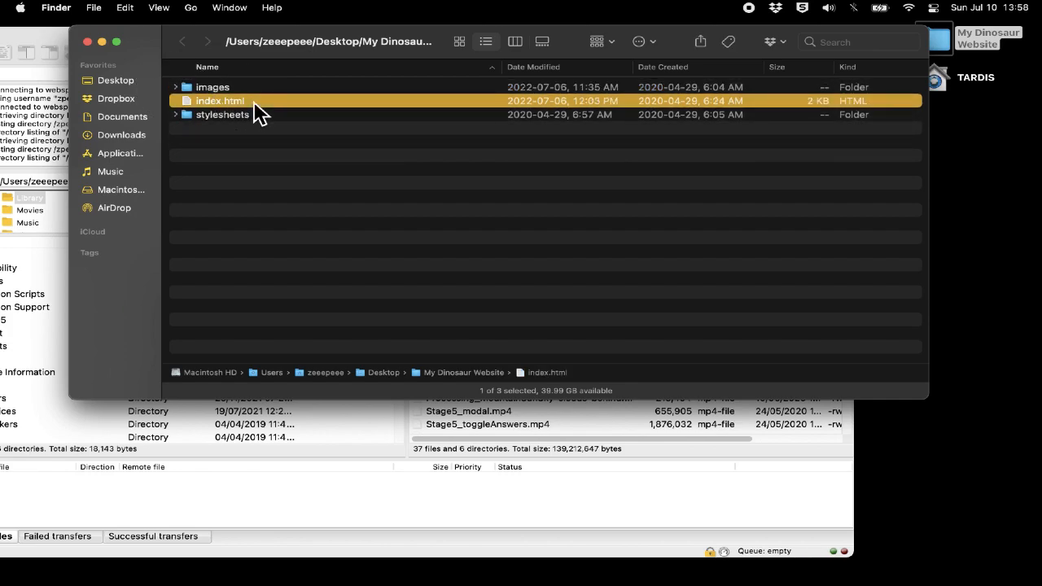
{"action": "left_click", "coordinate": [248, 116]}
{"action": "left_click", "coordinate": [176, 115]}
{"action": "left_click", "coordinate": [176, 114]}
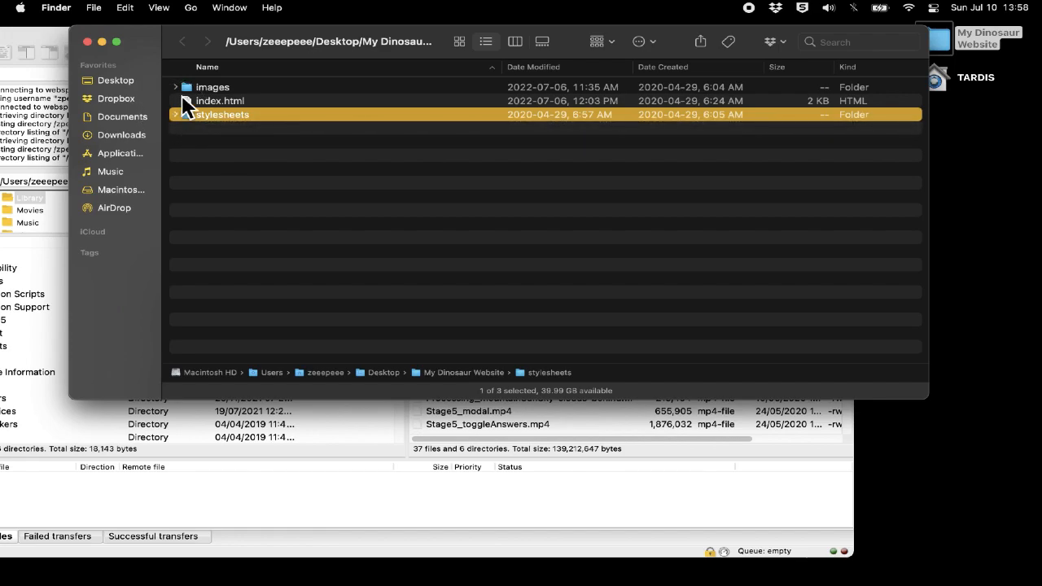
- Drag the images, index.html and stylesheets items onto FileZilla's remote juling folder
{"action": "left_click_drag", "start_coordinate": [144, 40], "coordinate": [839, 123]}
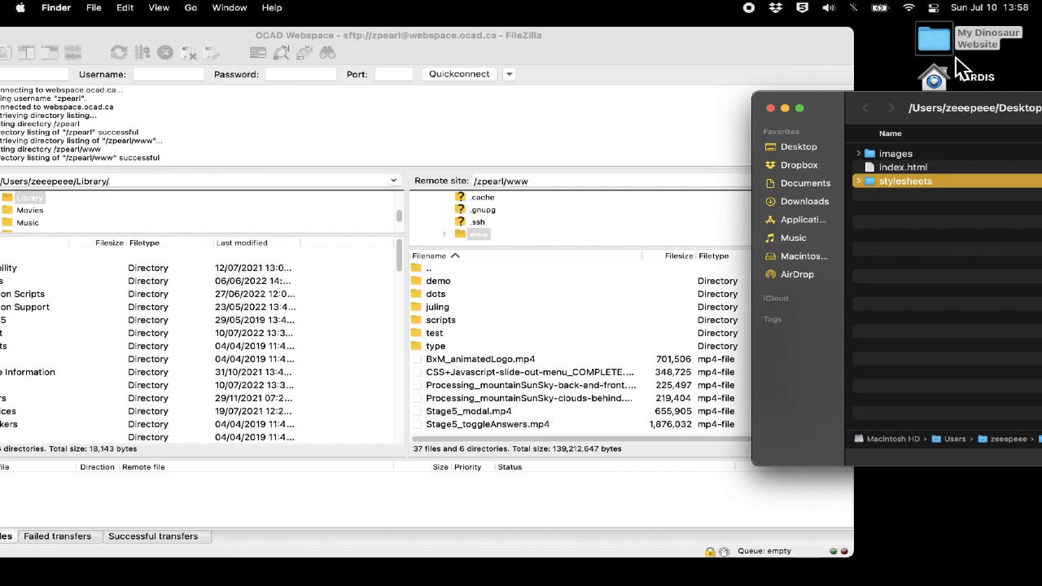
{"action": "left_click", "coordinate": [955, 152], "text": "shift"}
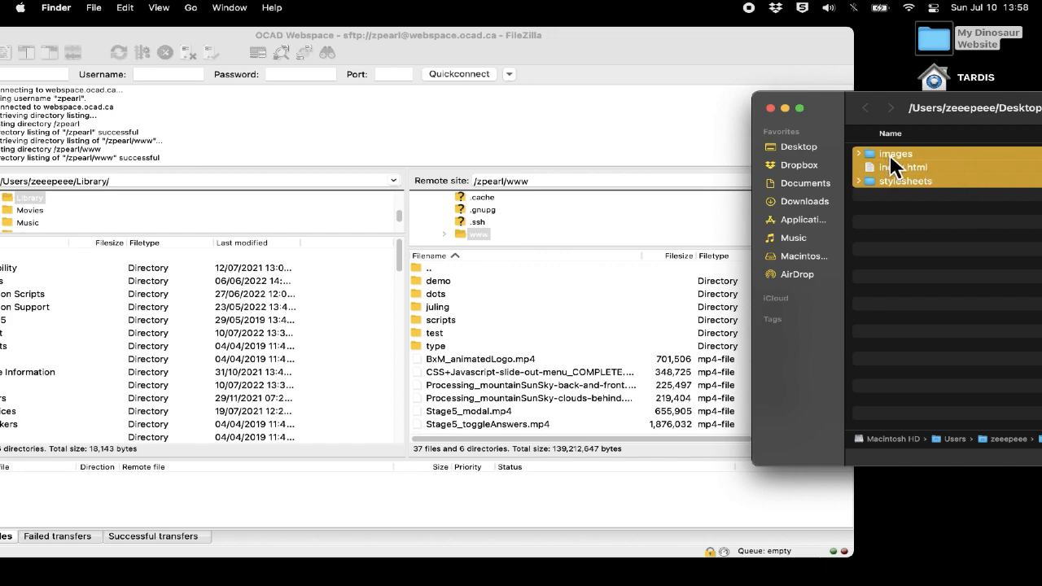
{"action": "left_click_drag", "start_coordinate": [893, 165], "coordinate": [545, 309]}
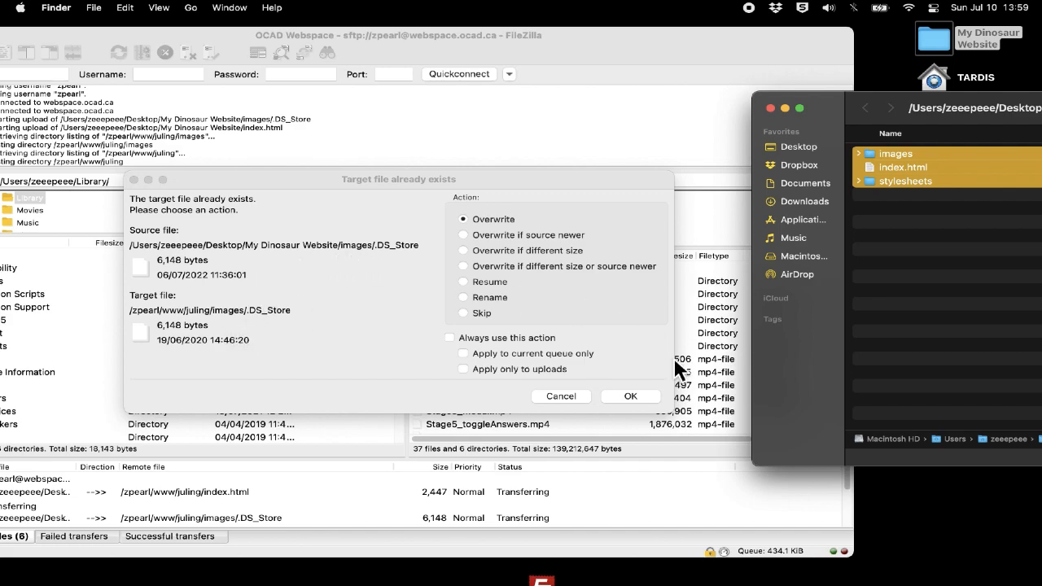
- Skip overwriting the server's existing .DS_Store, index.html and main.css files
{"action": "left_click", "coordinate": [562, 397]}
{"action": "left_click", "coordinate": [557, 396]}
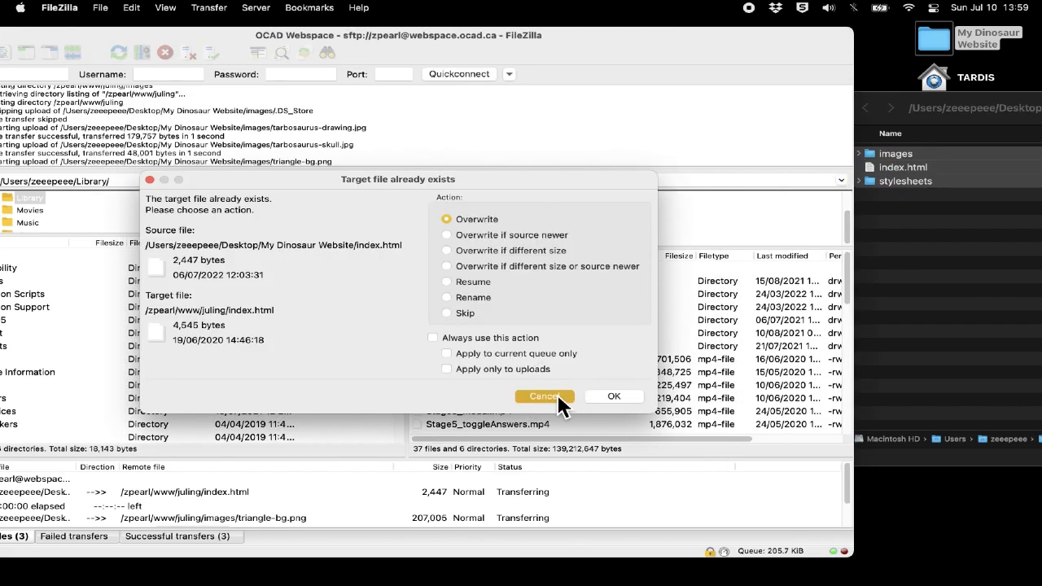
{"action": "left_click", "coordinate": [569, 396]}
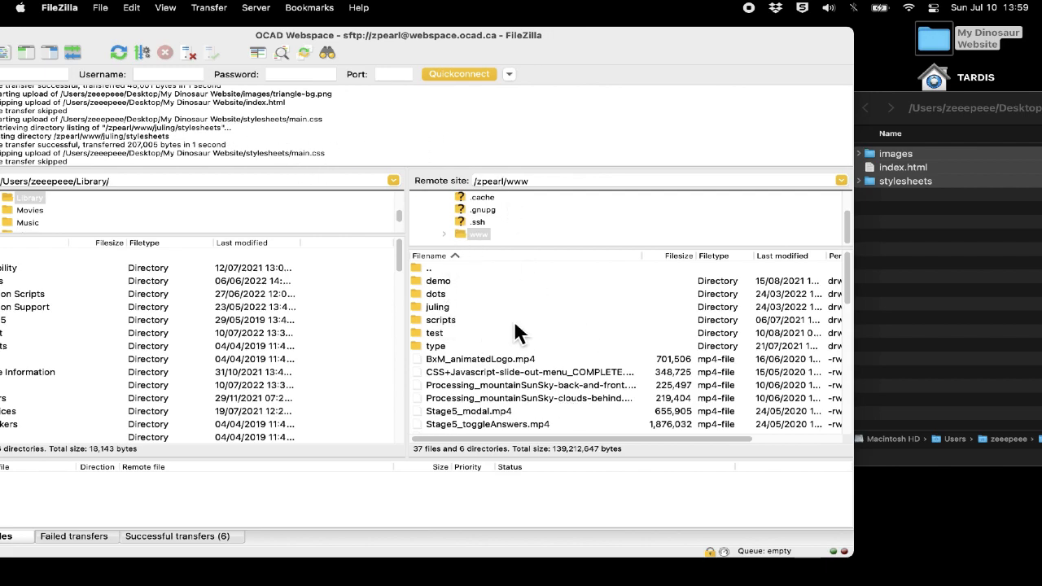
- Upload the images, index.html and stylesheets items into the server's www folder
{"action": "left_click", "coordinate": [443, 310]}
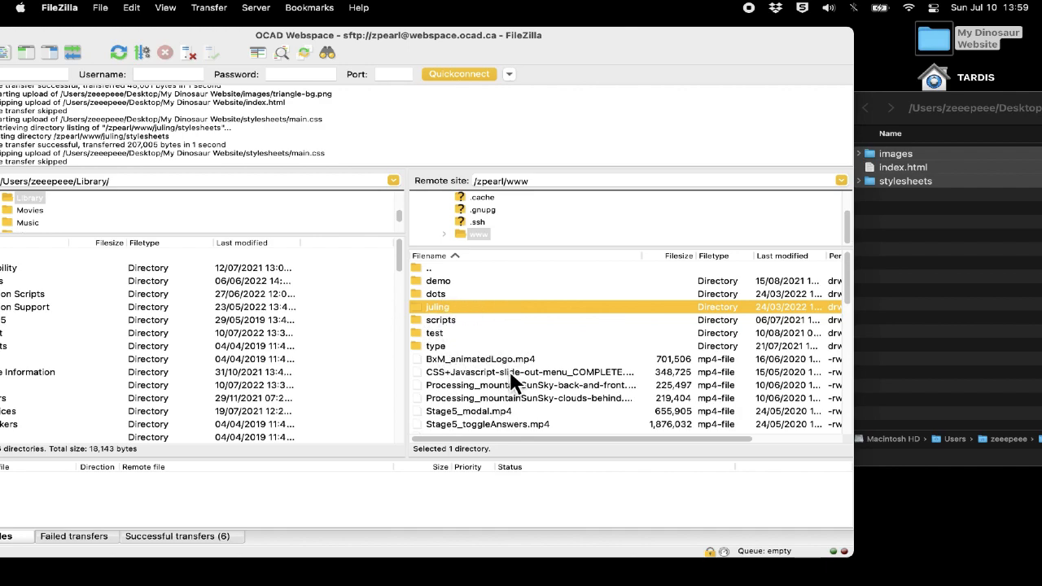
{"action": "scroll", "coordinate": [513, 383], "scroll_direction": "down", "scroll_amount": 5}
{"action": "scroll", "coordinate": [513, 383], "scroll_direction": "up", "scroll_amount": 5}
{"action": "scroll", "coordinate": [526, 349], "scroll_direction": "down", "scroll_amount": 5}
{"action": "scroll", "coordinate": [526, 349], "scroll_direction": "up", "scroll_amount": 3}
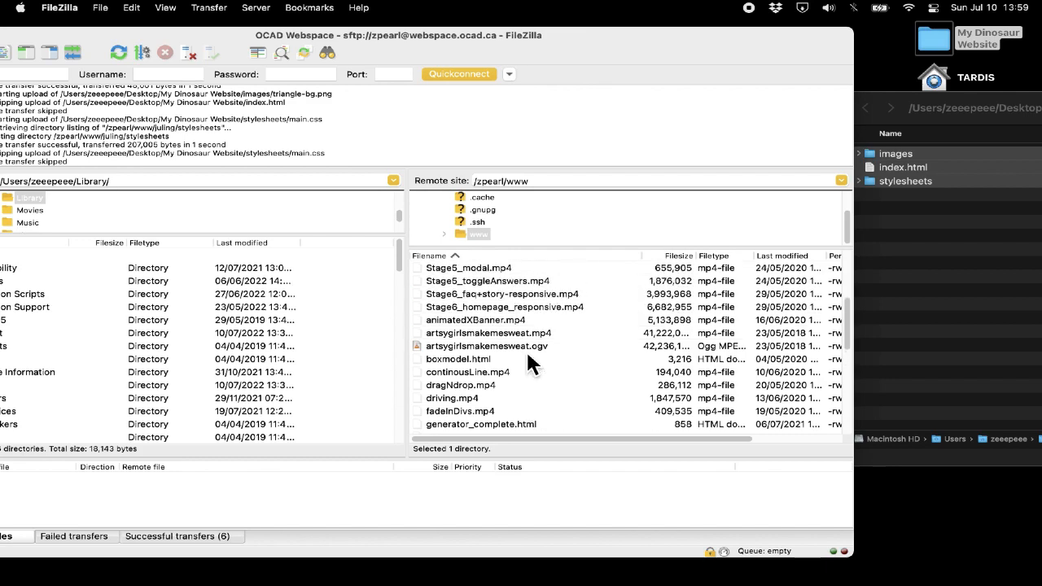
{"action": "scroll", "coordinate": [526, 350], "scroll_direction": "up", "scroll_amount": 2}
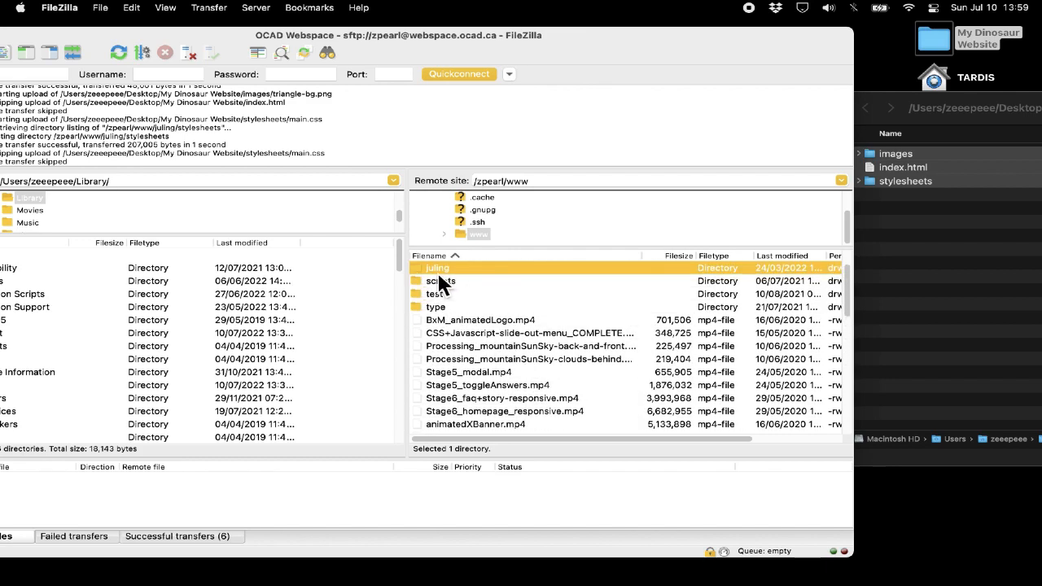
{"action": "scroll", "coordinate": [532, 366], "scroll_direction": "down", "scroll_amount": 4}
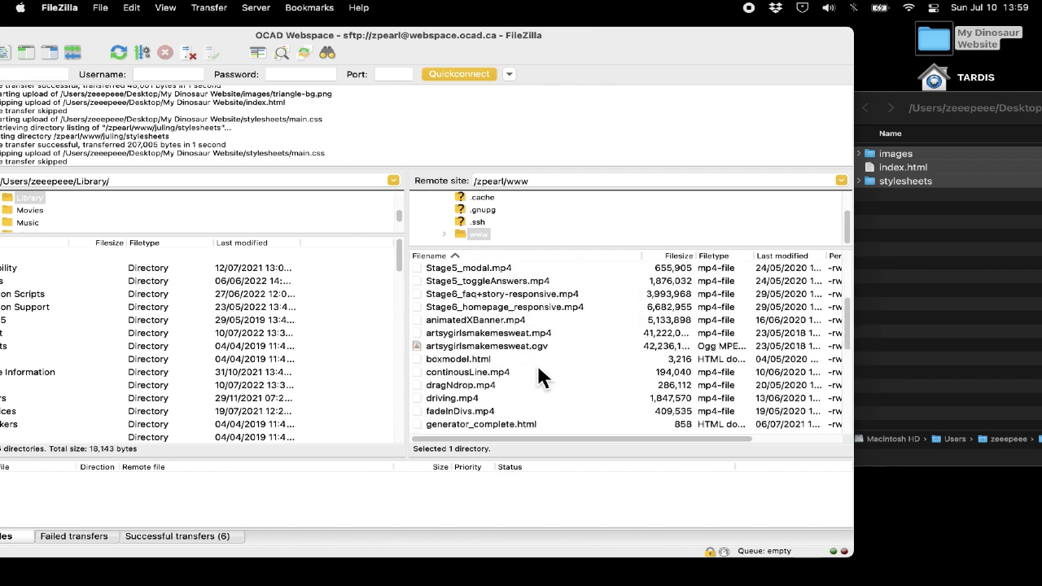
{"action": "left_click", "coordinate": [945, 96]}
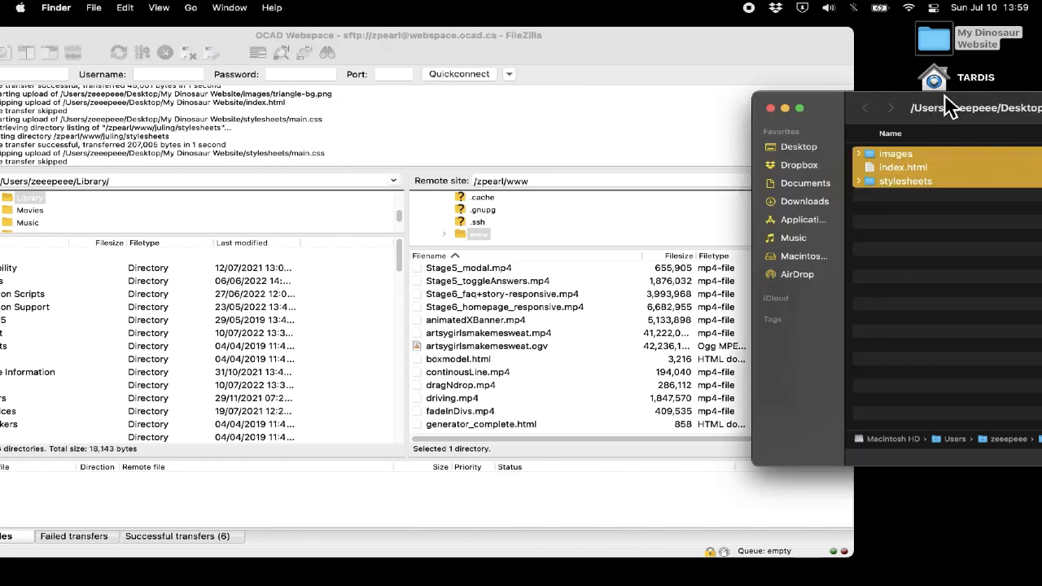
{"action": "left_click_drag", "start_coordinate": [931, 163], "coordinate": [555, 319]}
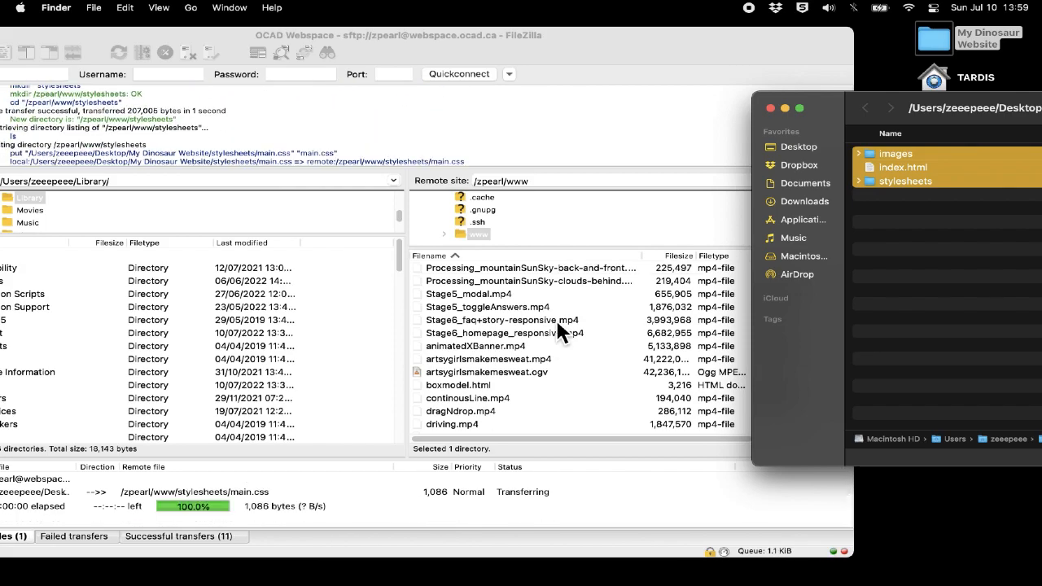
- Sort the server's www listing by Last modified and select the uploaded images folder
{"action": "scroll", "coordinate": [559, 330], "scroll_direction": "up", "scroll_amount": 5}
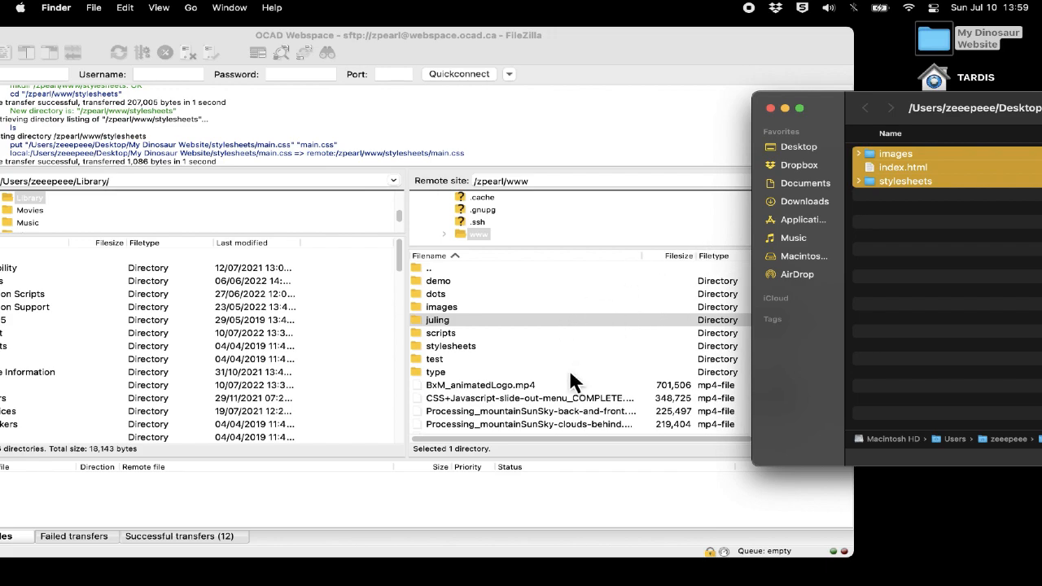
{"action": "scroll", "coordinate": [604, 374], "scroll_direction": "down", "scroll_amount": 10}
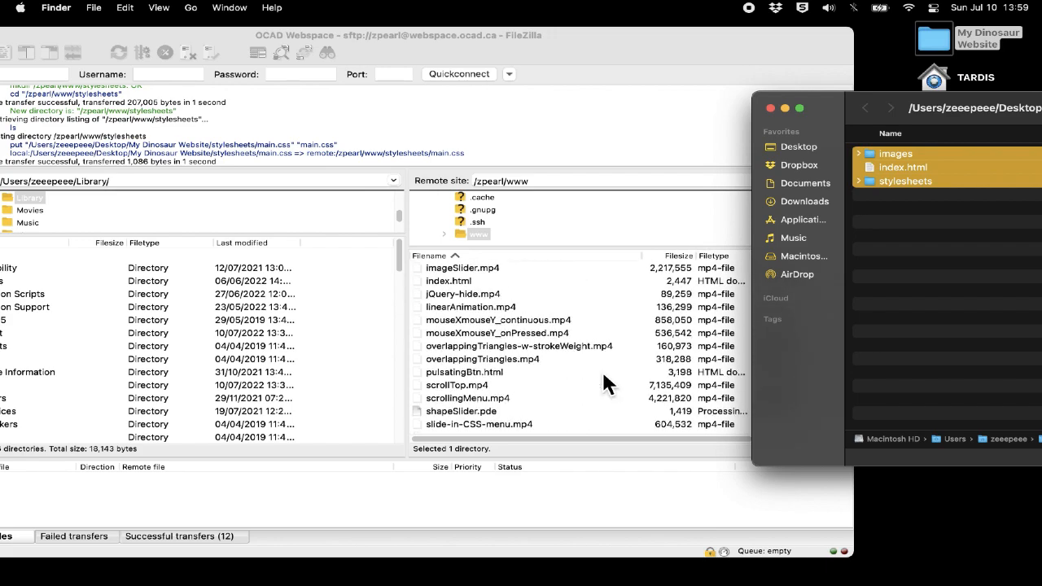
{"action": "left_click", "coordinate": [516, 307]}
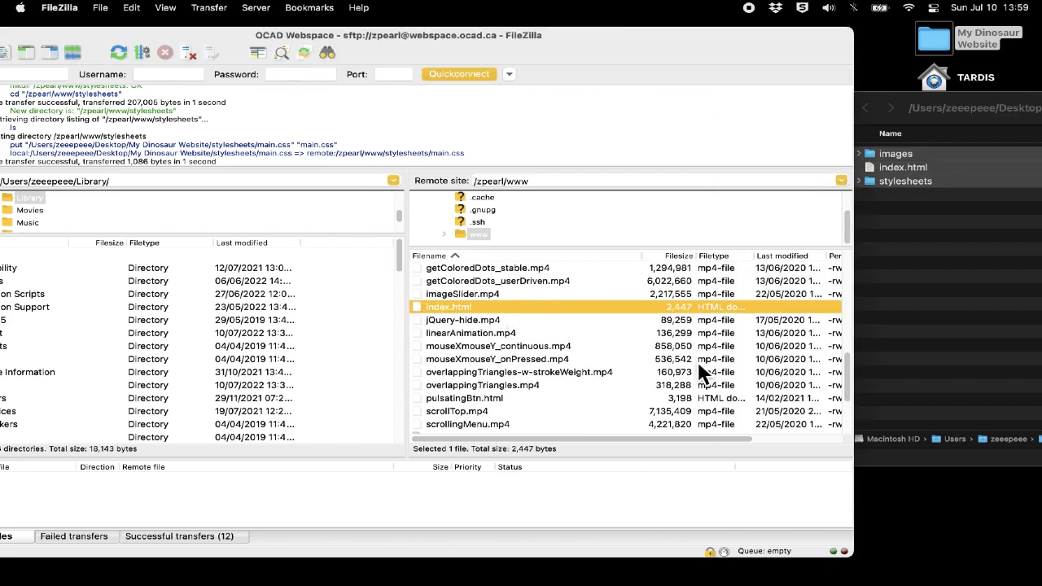
{"action": "left_click", "coordinate": [785, 256]}
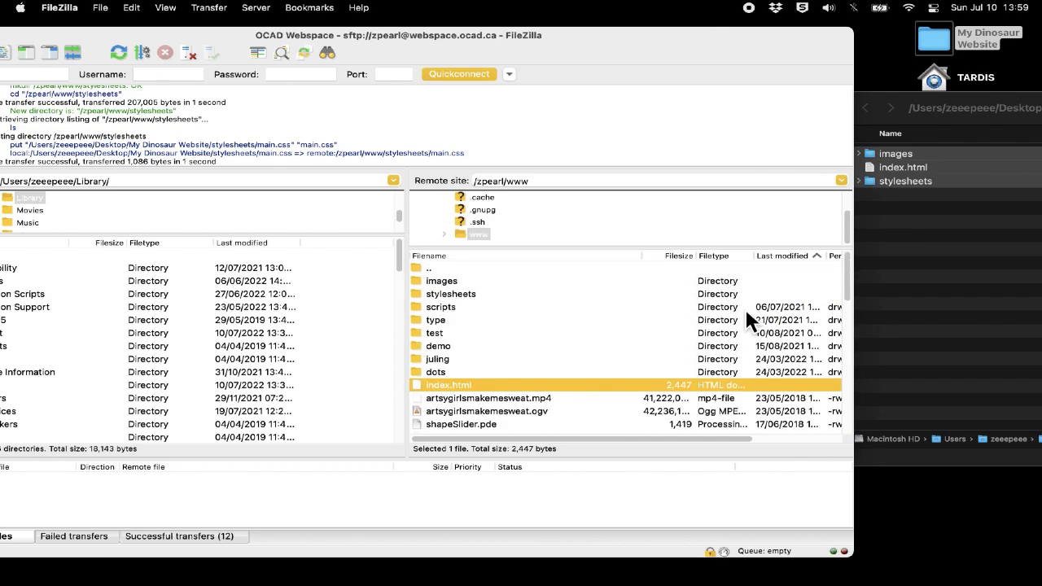
{"action": "scroll", "coordinate": [745, 320], "scroll_direction": "down", "scroll_amount": 3}
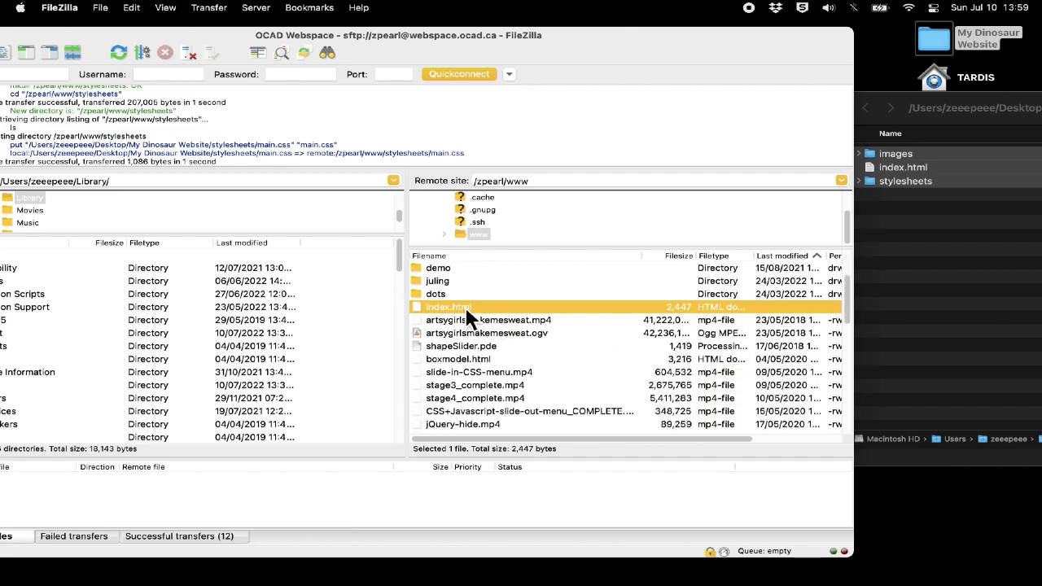
{"action": "scroll", "coordinate": [465, 307], "scroll_direction": "up", "scroll_amount": 3}
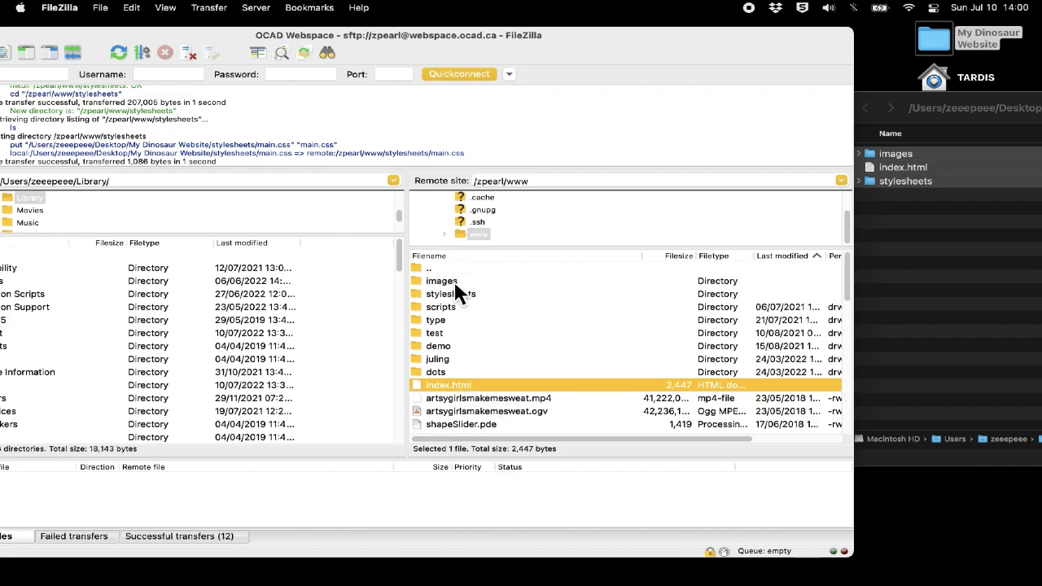
{"action": "left_click", "coordinate": [453, 281]}
{"action": "scroll", "coordinate": [644, 349], "scroll_direction": "right", "scroll_amount": 3}
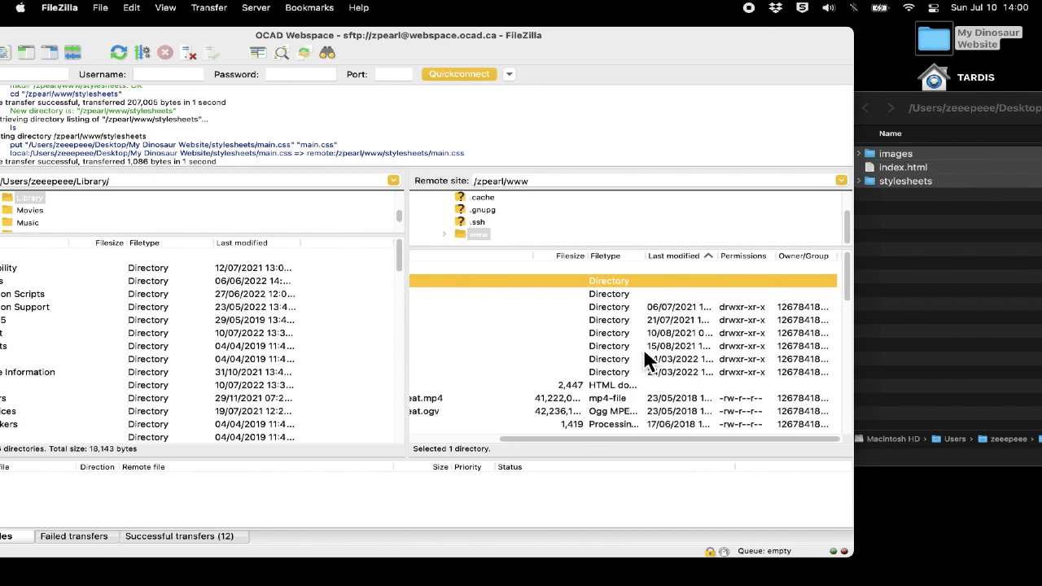
{"action": "scroll", "coordinate": [644, 354], "scroll_direction": "left", "scroll_amount": 3}
{"action": "double_click", "coordinate": [452, 283]}
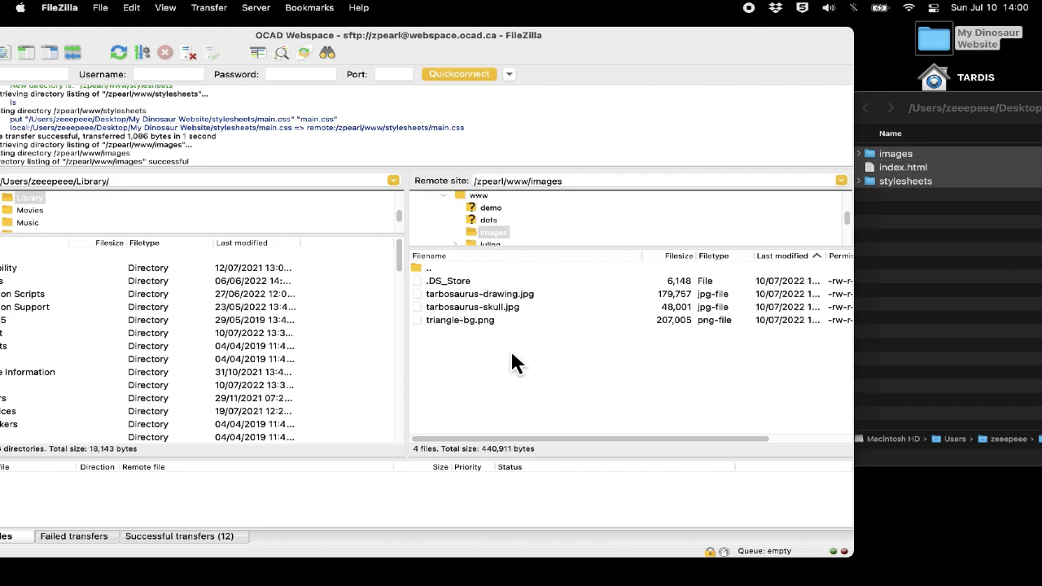
{"action": "left_click", "coordinate": [1016, 291]}
{"action": "left_click", "coordinate": [868, 154]}
{"action": "left_click", "coordinate": [859, 154]}
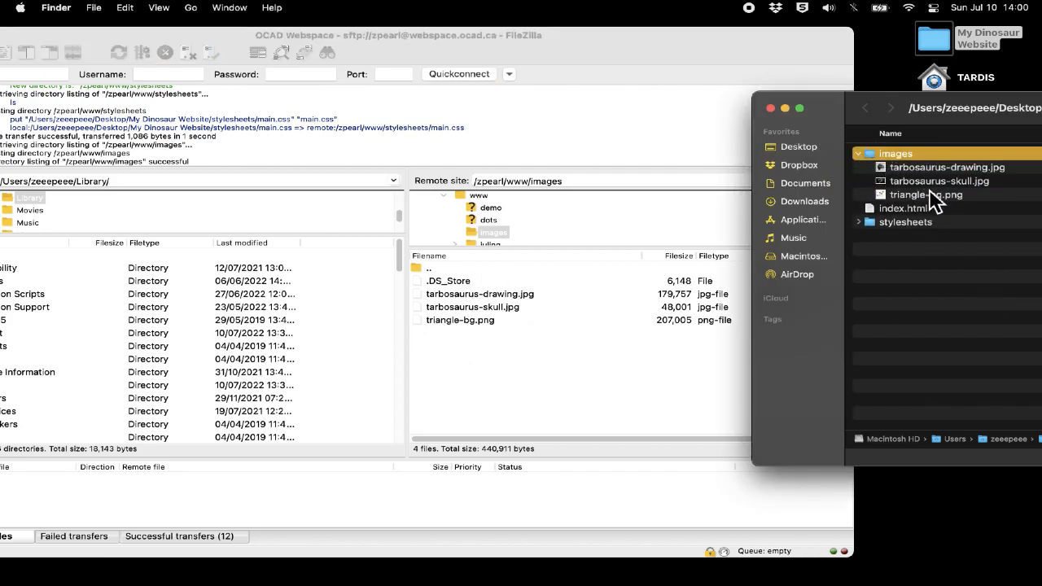
{"action": "left_click", "coordinate": [478, 199]}
{"action": "scroll", "coordinate": [491, 349], "scroll_direction": "down", "scroll_amount": 2}
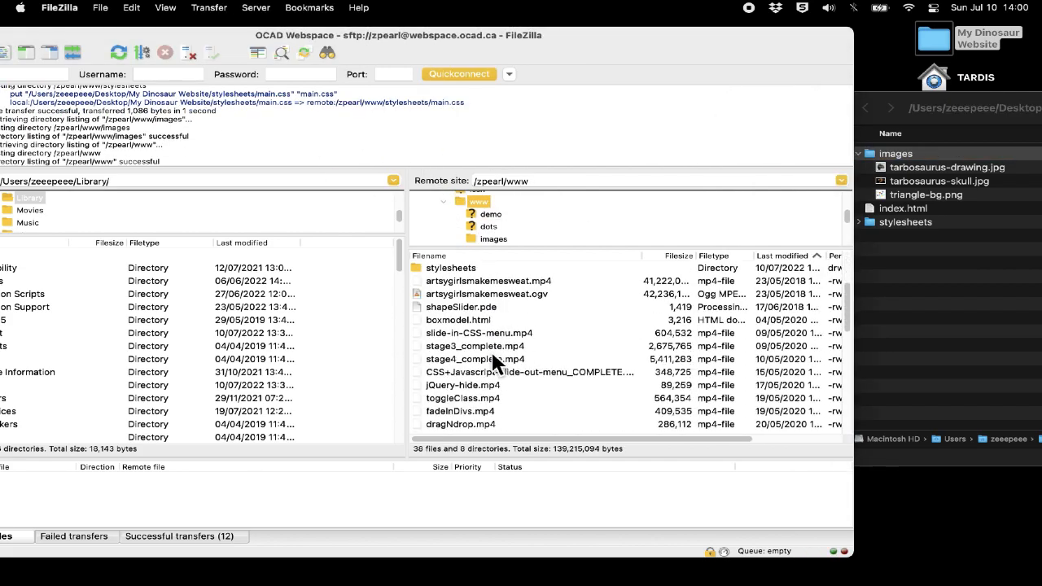
{"action": "scroll", "coordinate": [491, 361], "scroll_direction": "up", "scroll_amount": 3}
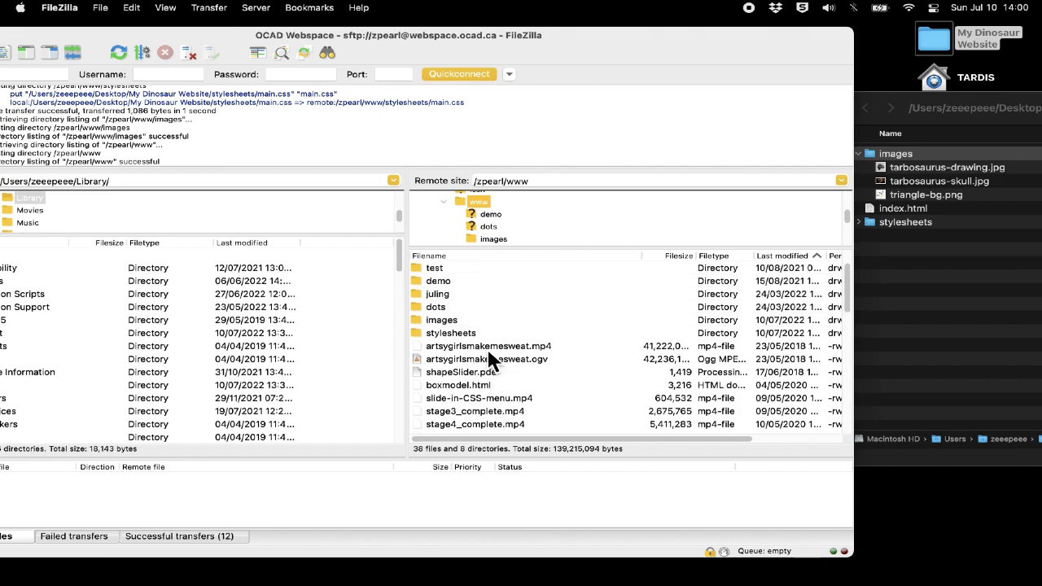
{"action": "left_click", "coordinate": [453, 325]}
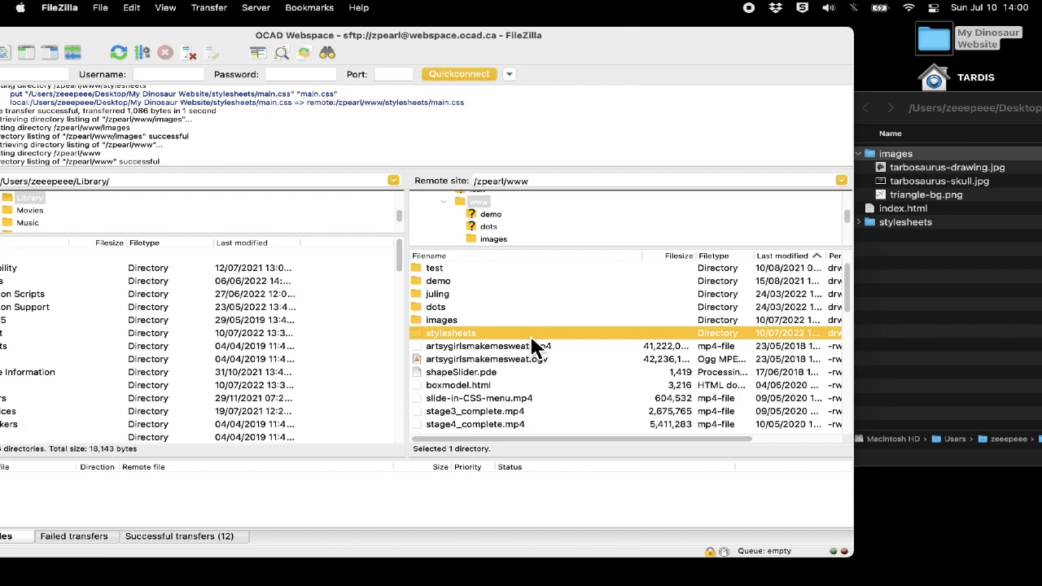
{"action": "left_click", "coordinate": [928, 298]}
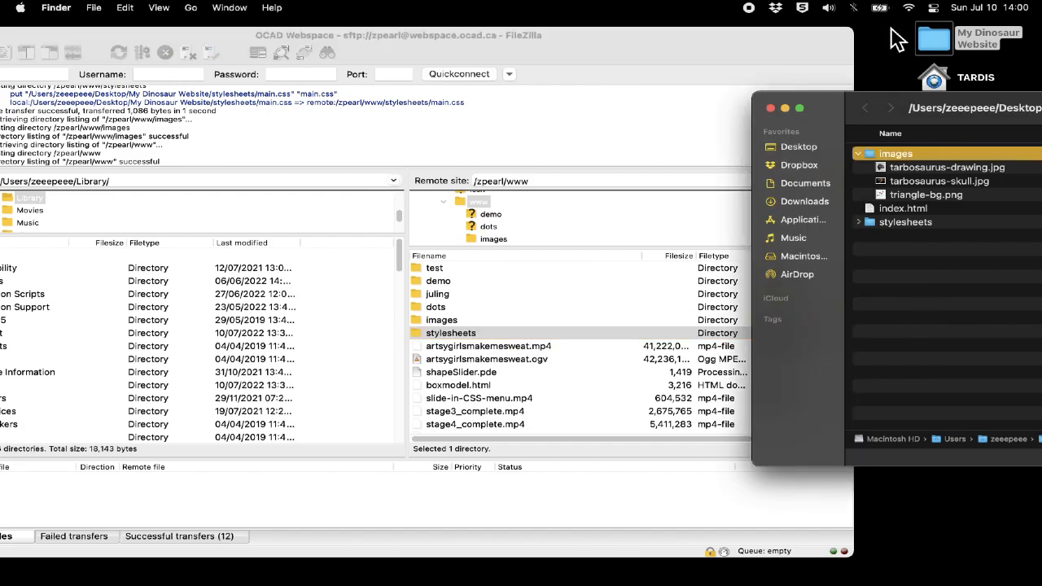
{"action": "left_click_drag", "start_coordinate": [856, 109], "coordinate": [556, 108]}
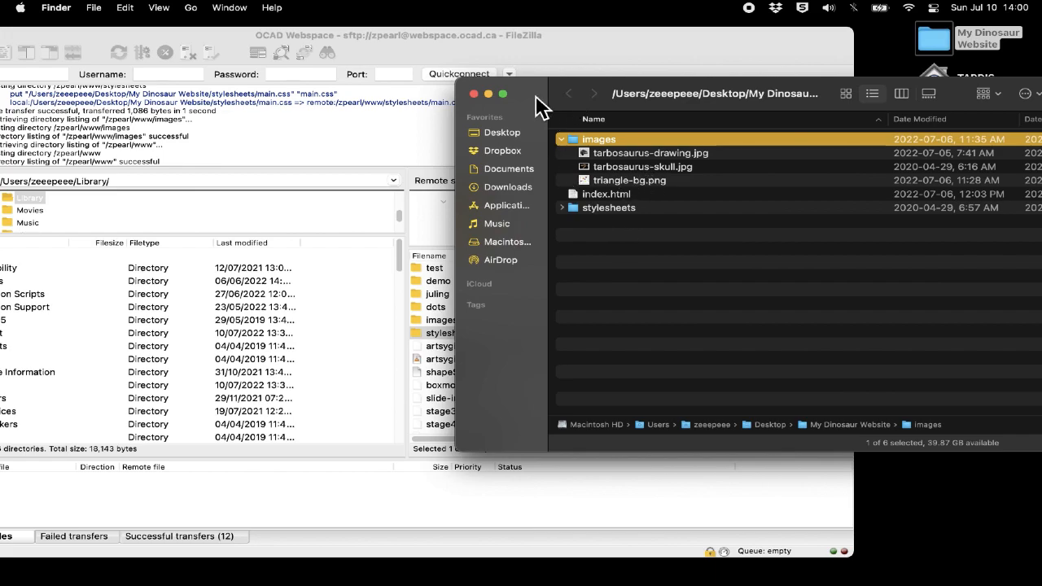
{"action": "left_click_drag", "start_coordinate": [543, 105], "coordinate": [923, 174]}
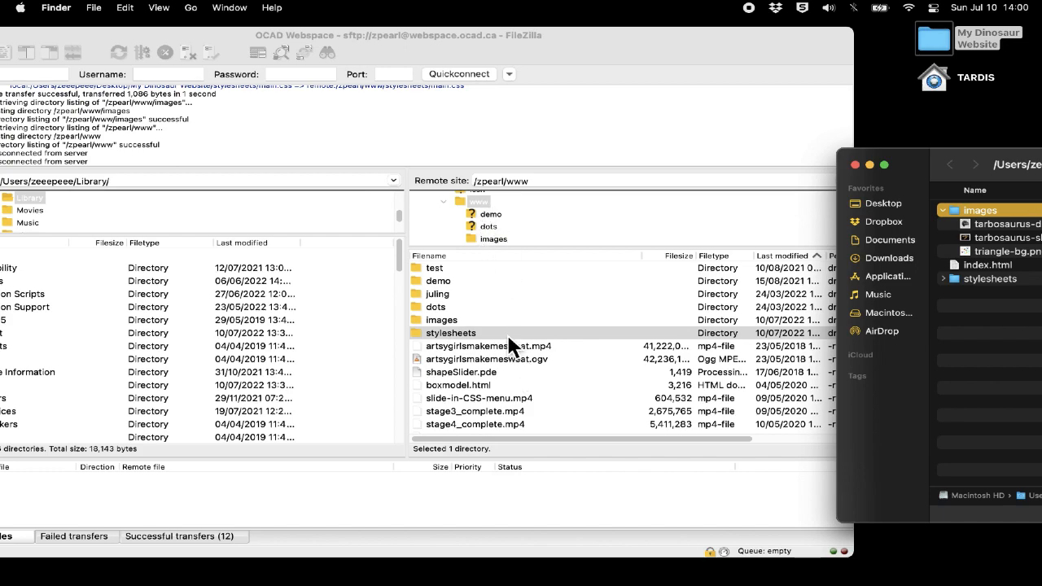
{"action": "left_click_drag", "start_coordinate": [930, 165], "coordinate": [741, 114]}
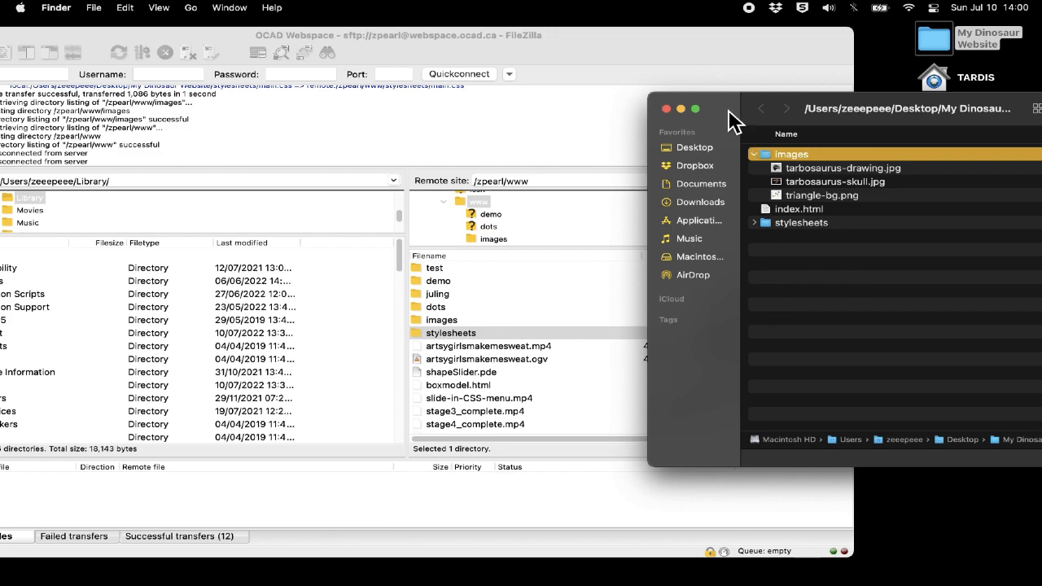
{"action": "left_click_drag", "start_coordinate": [735, 121], "coordinate": [923, 146]}
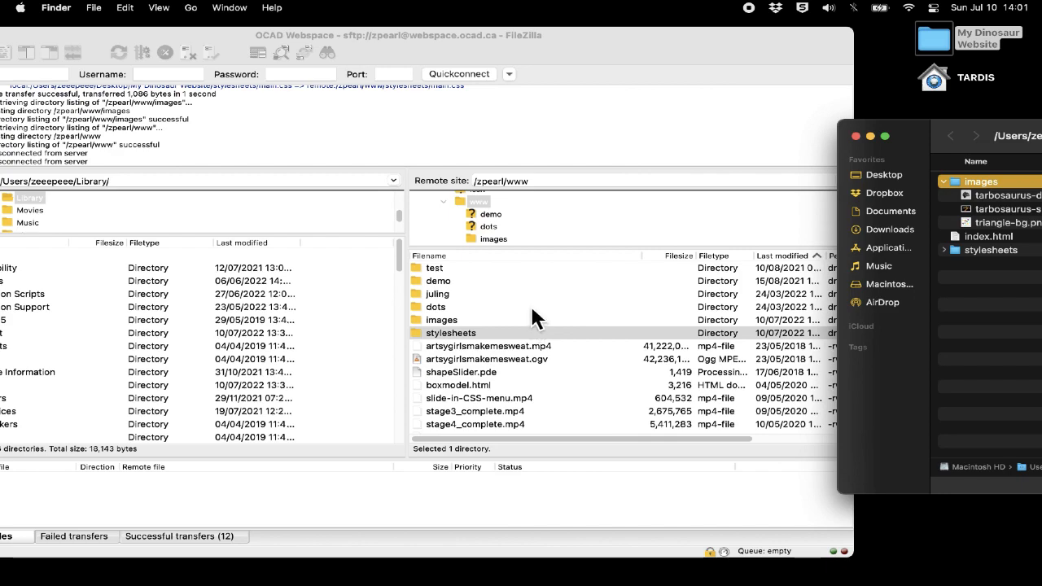
{"action": "scroll", "coordinate": [513, 374], "scroll_direction": "down", "scroll_amount": 10}
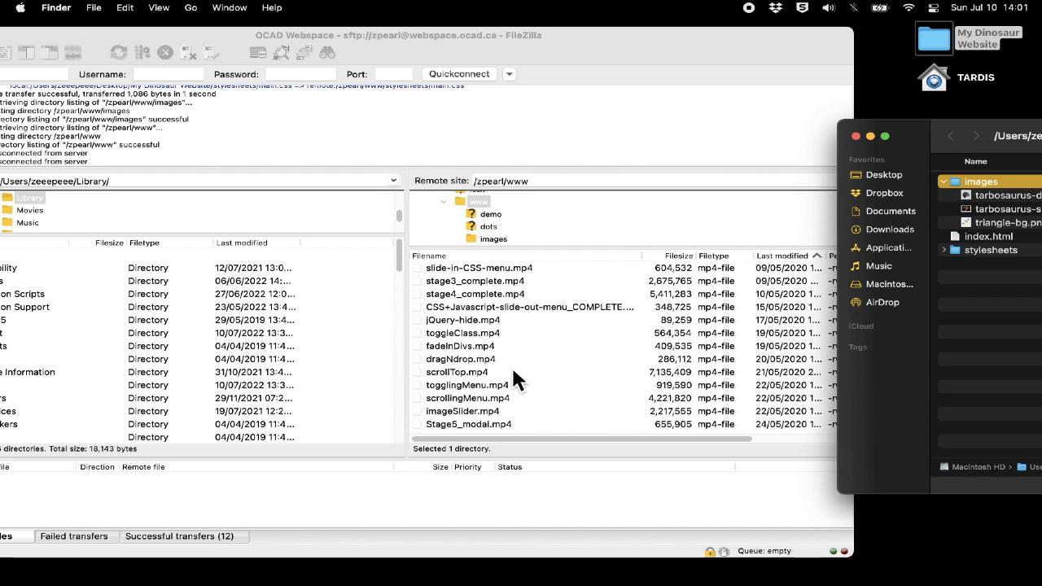
{"action": "scroll", "coordinate": [515, 377], "scroll_direction": "down", "scroll_amount": 4}
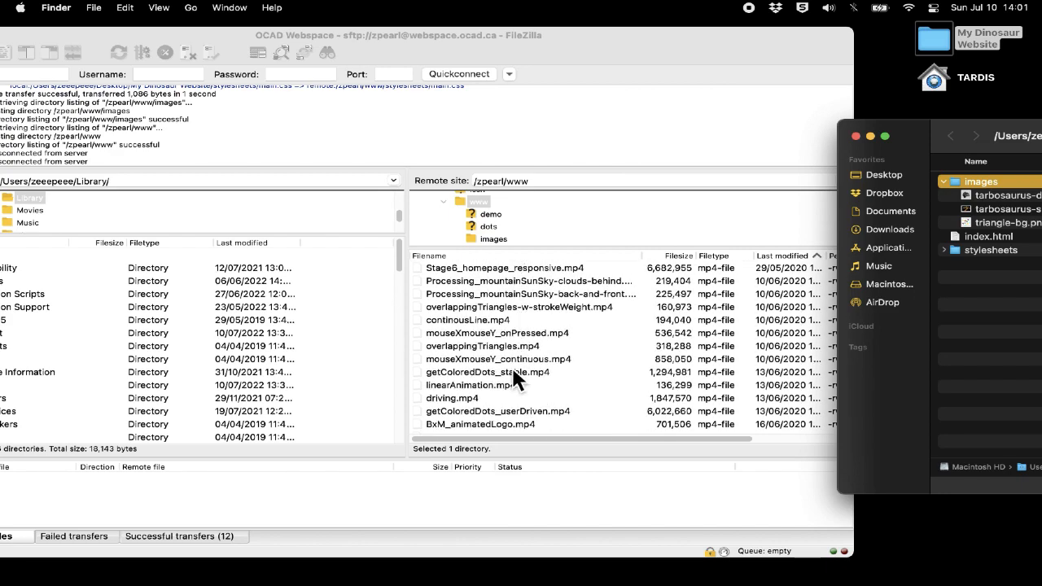
{"action": "scroll", "coordinate": [511, 379], "scroll_direction": "up", "scroll_amount": 12}
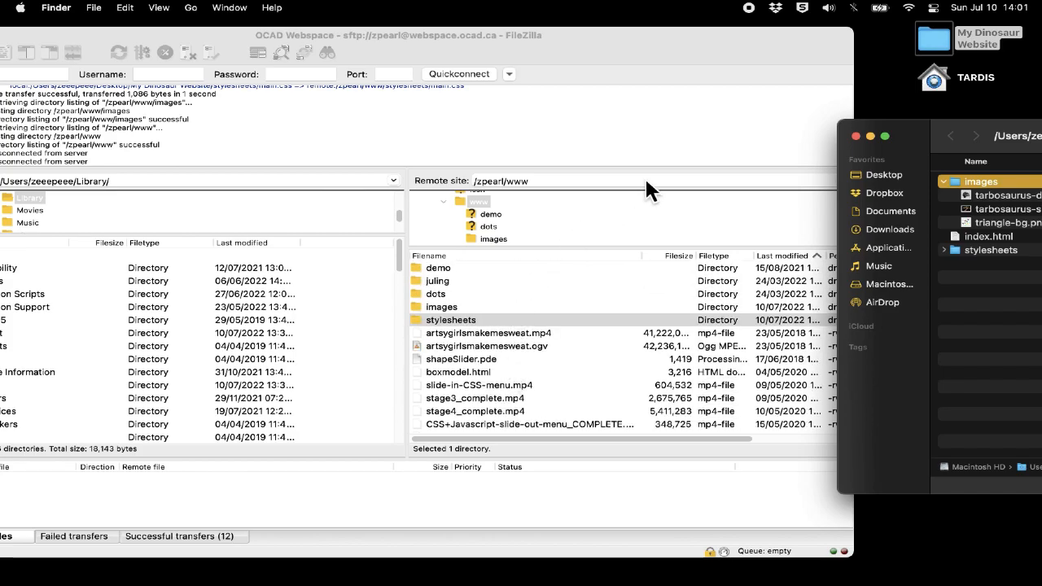
- Reverse the date sort to list newest first and select the uploaded index.html dated 10/07/2022
{"action": "left_click", "coordinate": [856, 136]}
{"action": "left_click_drag", "start_coordinate": [654, 52], "coordinate": [796, 51]}
{"action": "scroll", "coordinate": [918, 287], "scroll_direction": "right", "scroll_amount": 3}
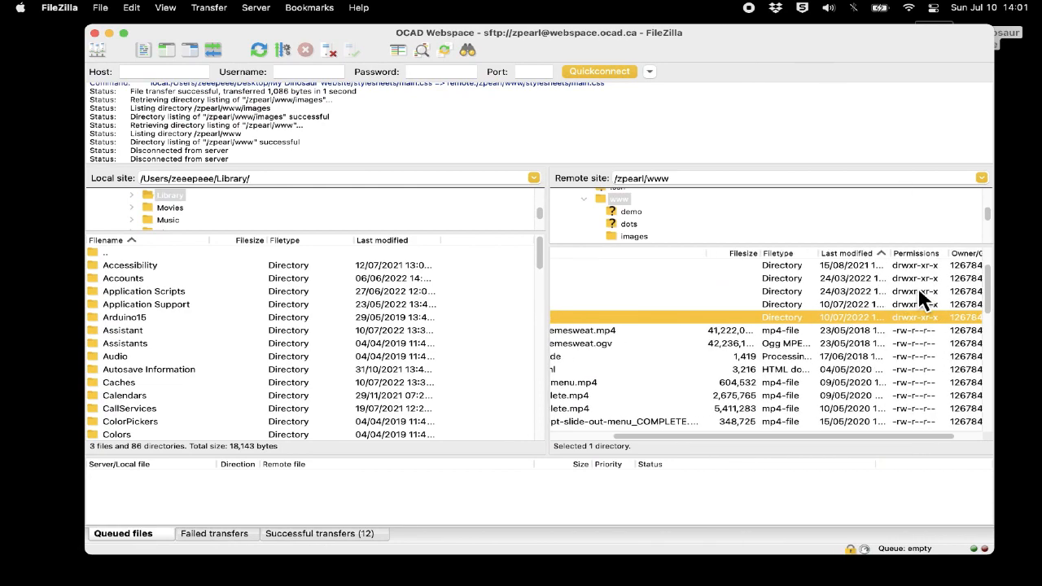
{"action": "scroll", "coordinate": [917, 299], "scroll_direction": "right", "scroll_amount": 2}
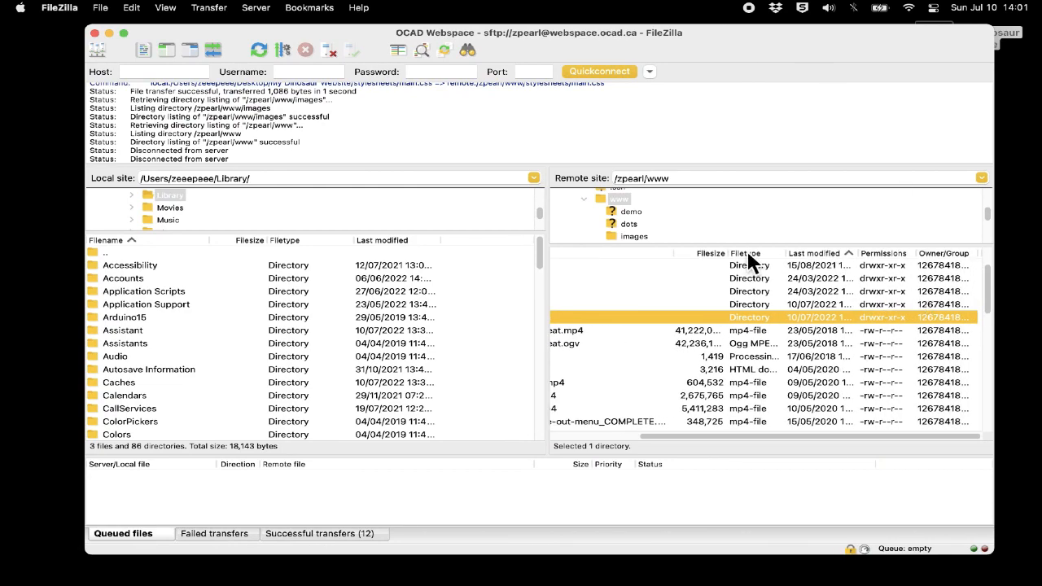
{"action": "left_click", "coordinate": [809, 255]}
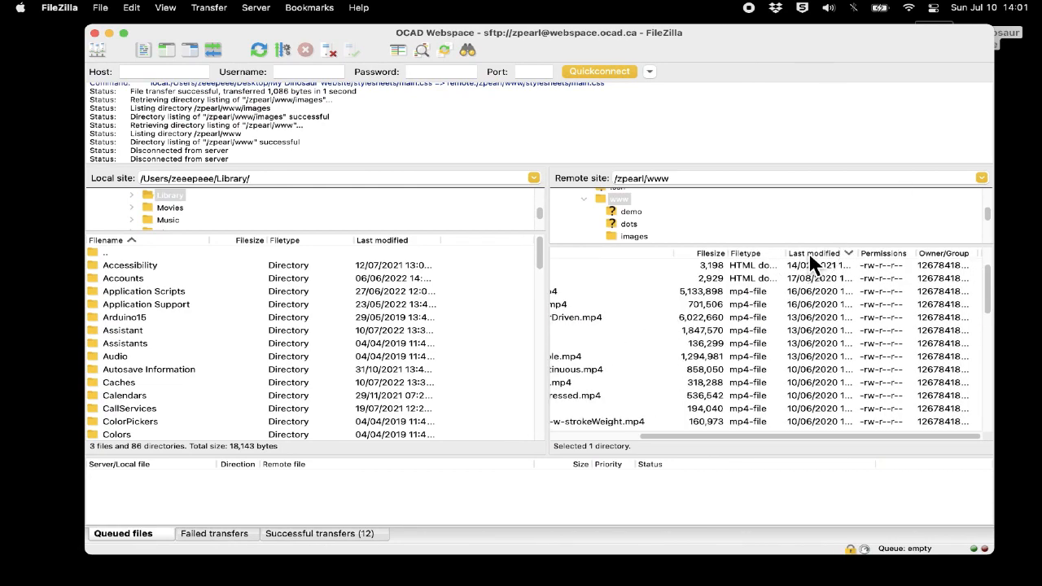
{"action": "scroll", "coordinate": [703, 330], "scroll_direction": "left", "scroll_amount": 5}
{"action": "scroll", "coordinate": [703, 326], "scroll_direction": "up", "scroll_amount": 2}
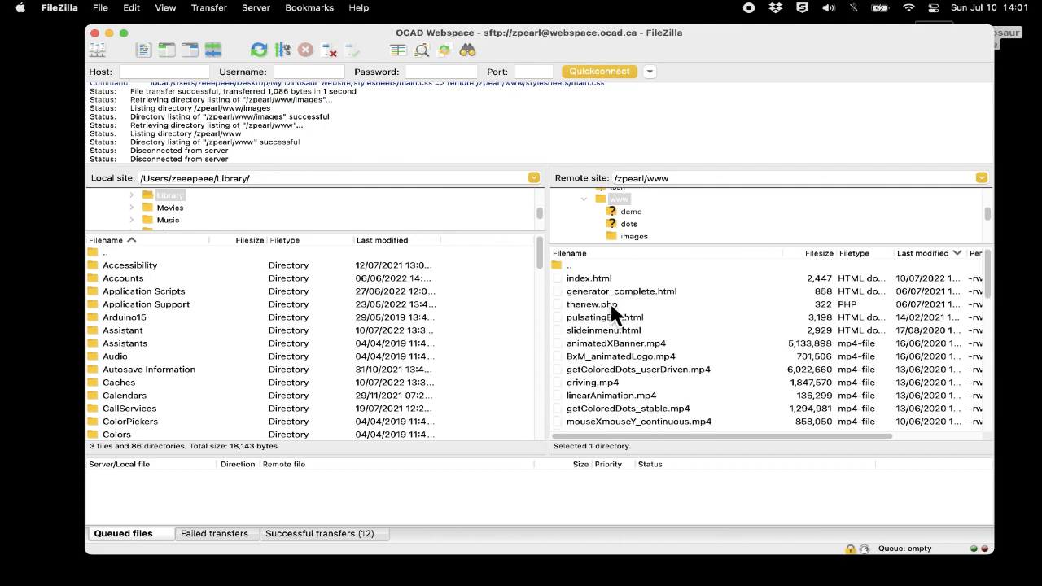
{"action": "left_click", "coordinate": [600, 277]}
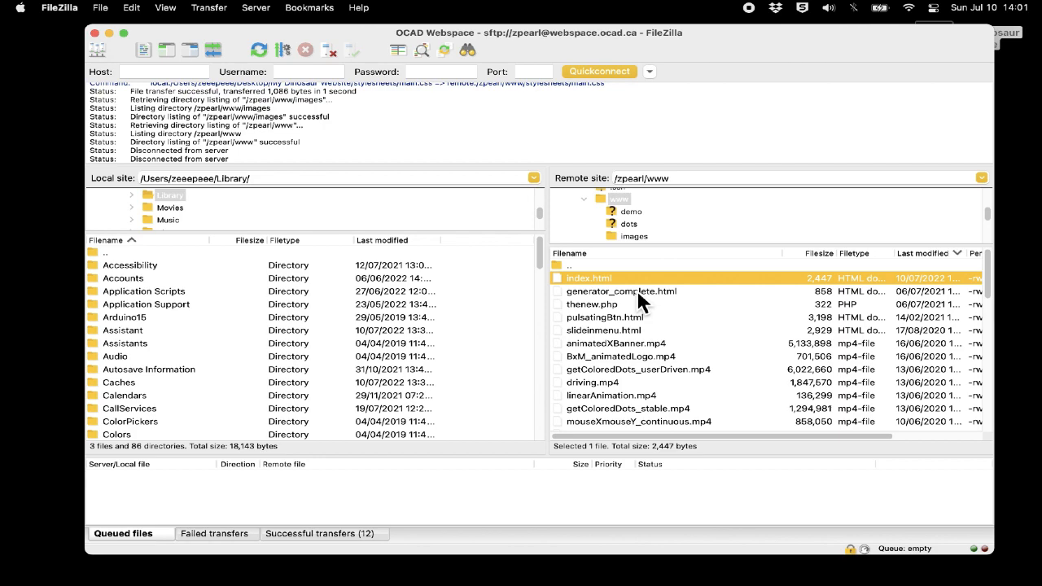
- Load the personal webspace.ocad.ca/~ site in Safari to show the live Tarbosaurus page
{"action": "left_click", "coordinate": [133, 560]}
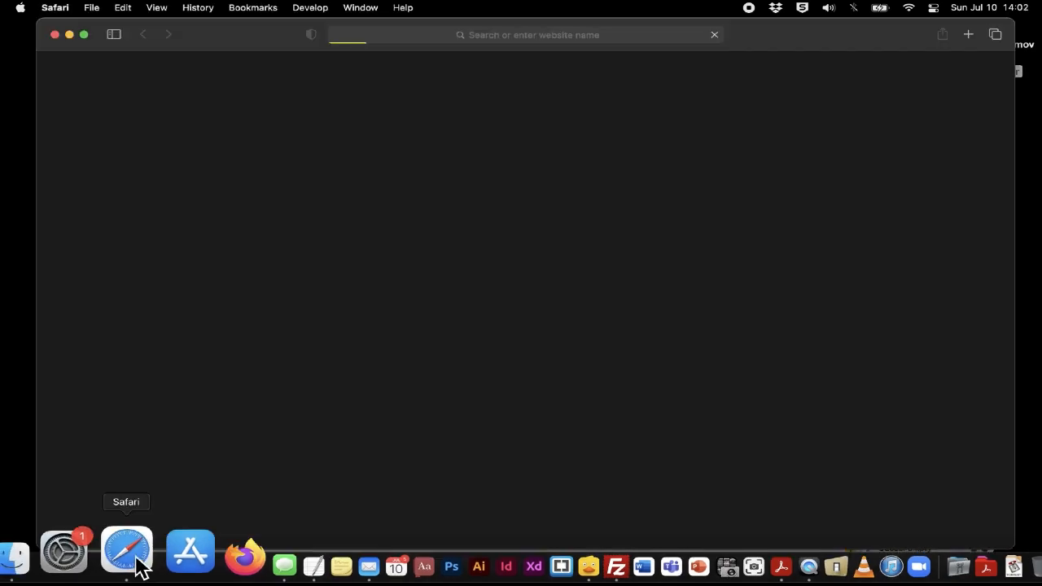
{"action": "left_click", "coordinate": [539, 40]}
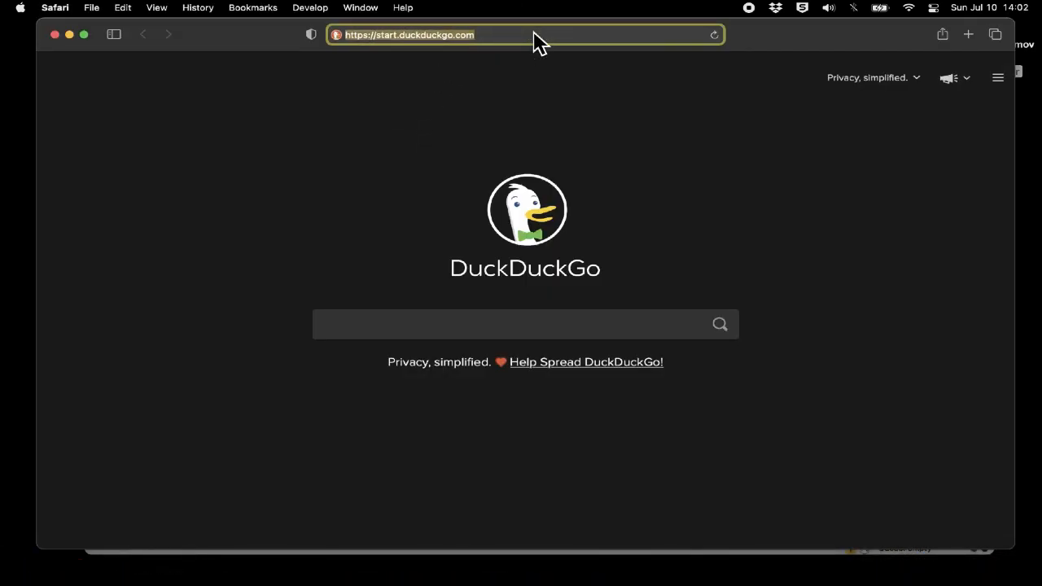
{"action": "type", "text": "web"}
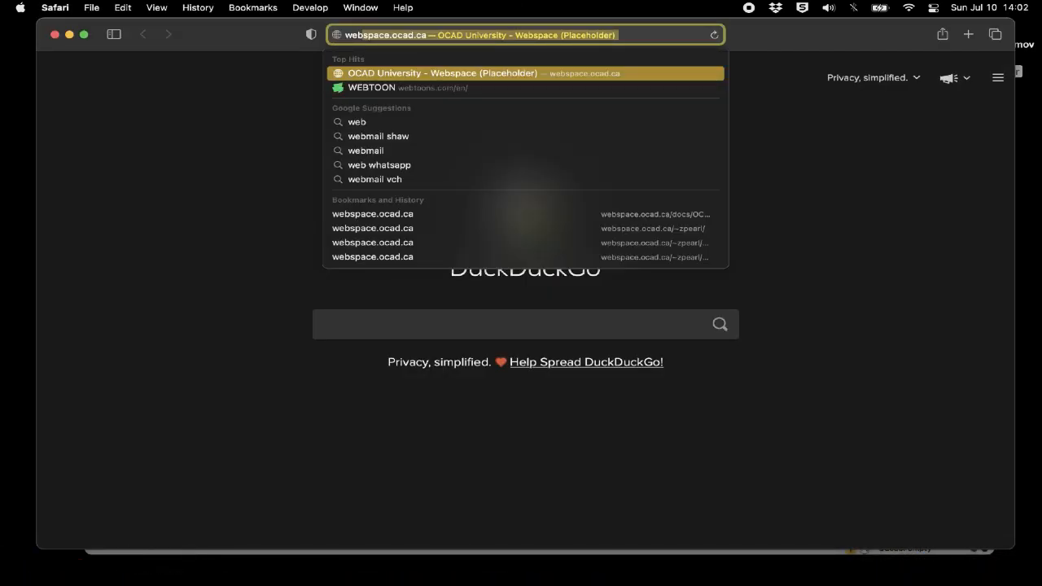
{"action": "key", "text": "Right"}
{"action": "type", "text": "/"}
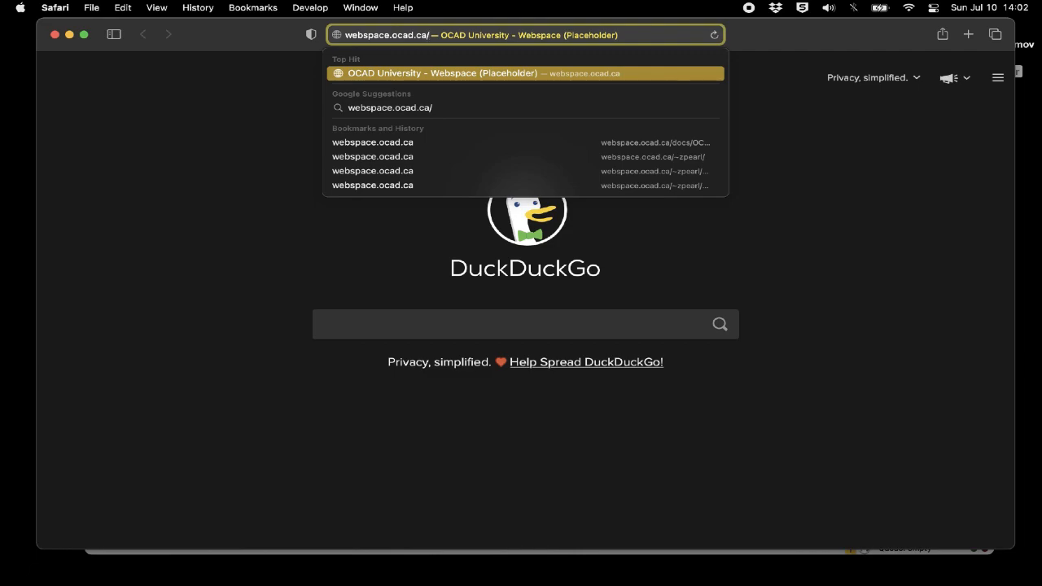
{"action": "type", "text": "~"}
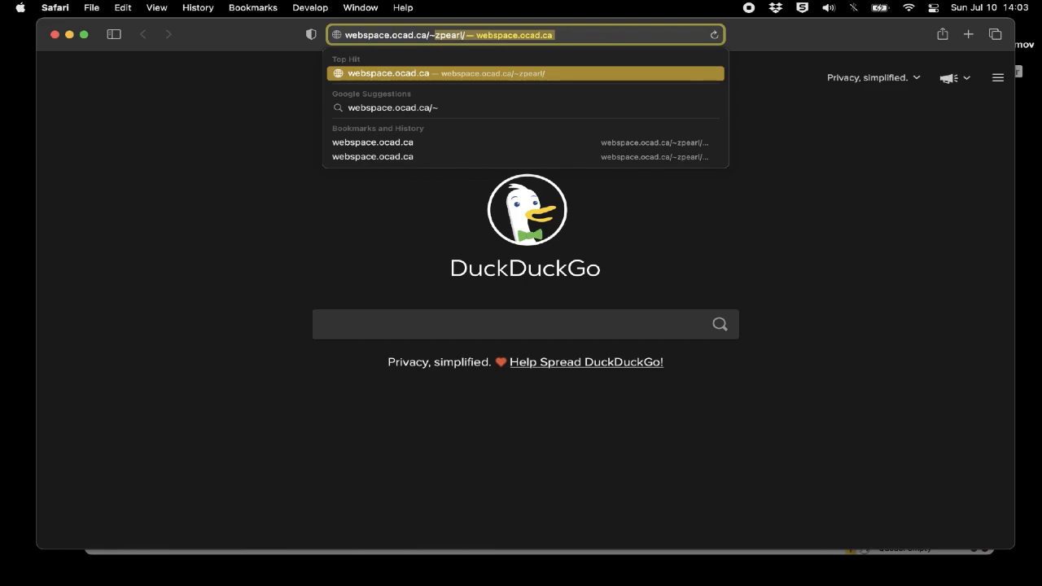
{"action": "key", "text": "Right"}
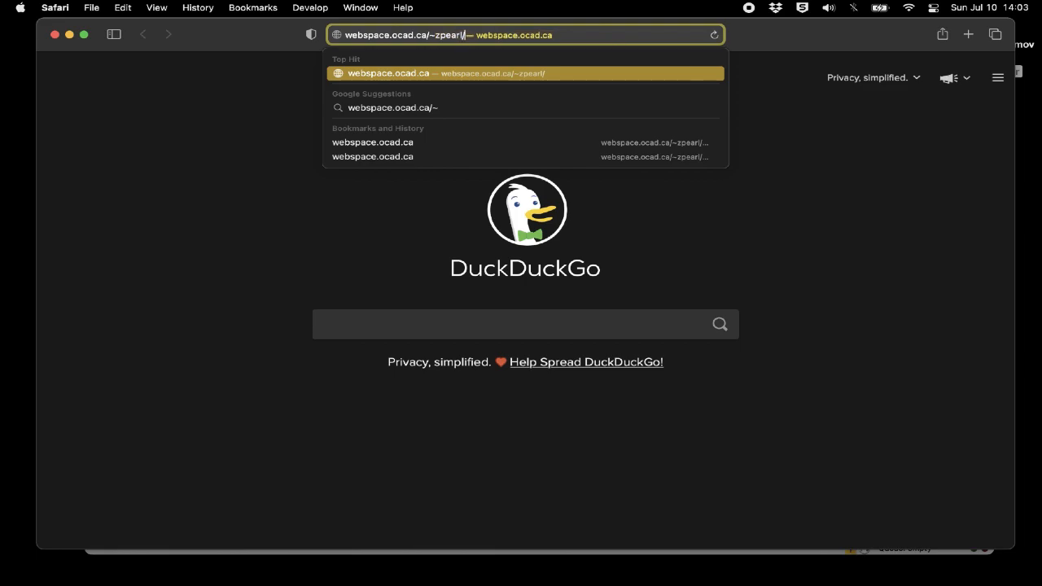
{"action": "key", "text": "Return"}
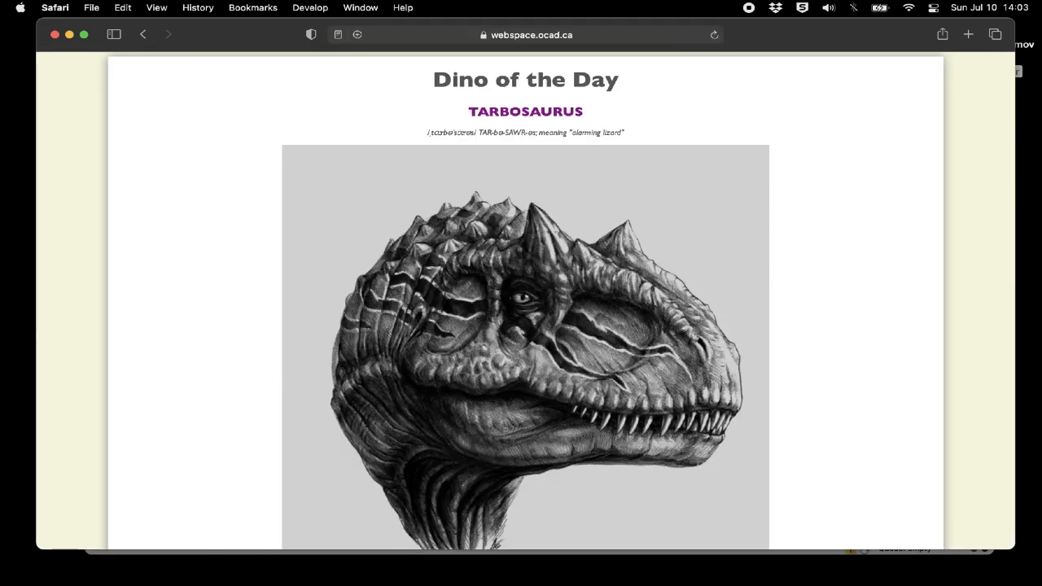
- Empty Safari's caches from the Develop menu and reload the live Dino of the Day page
{"action": "scroll", "coordinate": [558, 285], "scroll_direction": "down", "scroll_amount": 5}
{"action": "scroll", "coordinate": [557, 281], "scroll_direction": "down", "scroll_amount": 2}
{"action": "scroll", "coordinate": [556, 280], "scroll_direction": "up", "scroll_amount": 10}
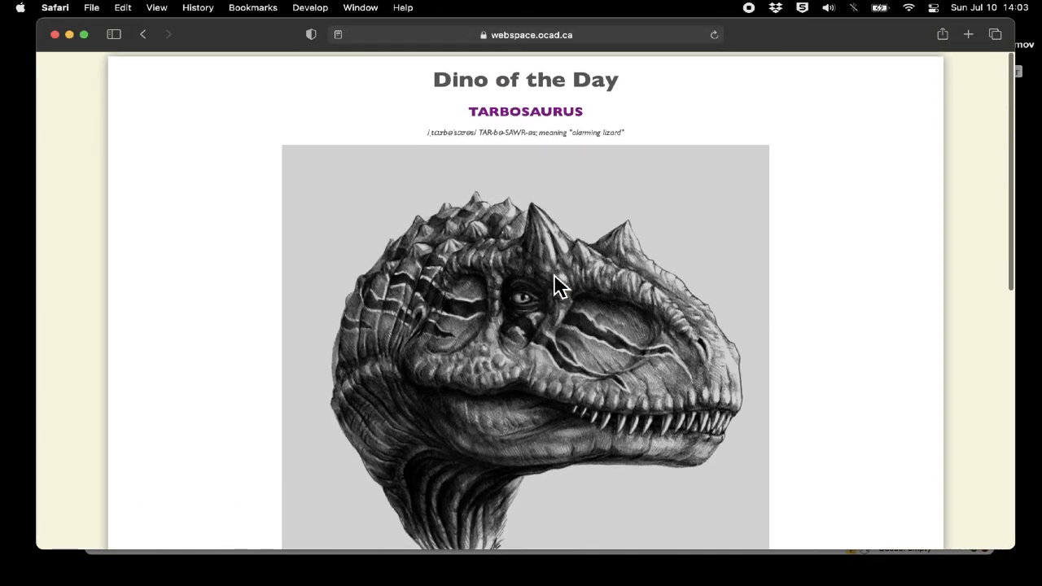
{"action": "left_click", "coordinate": [308, 7]}
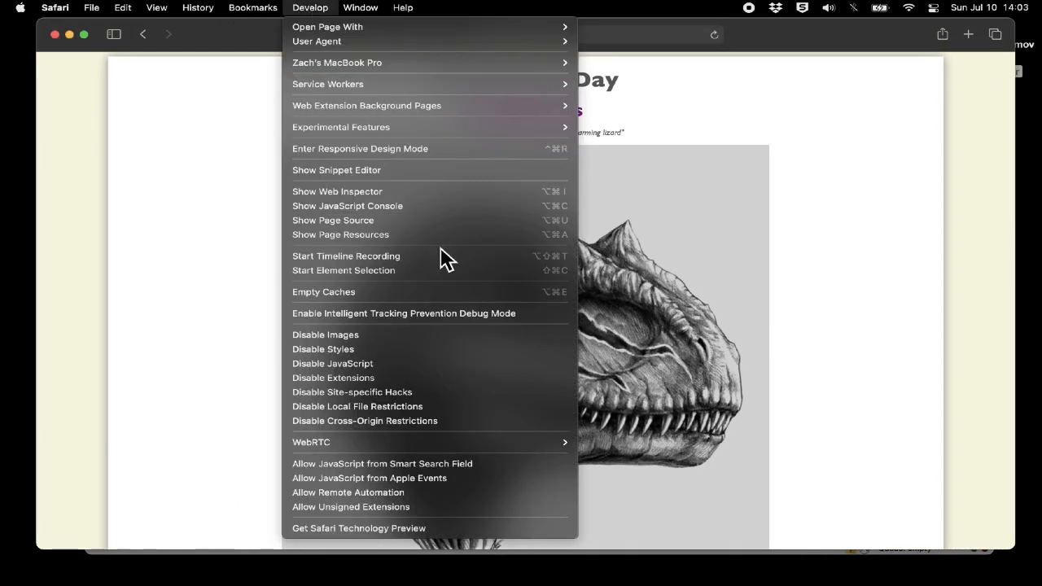
{"action": "left_click", "coordinate": [382, 292]}
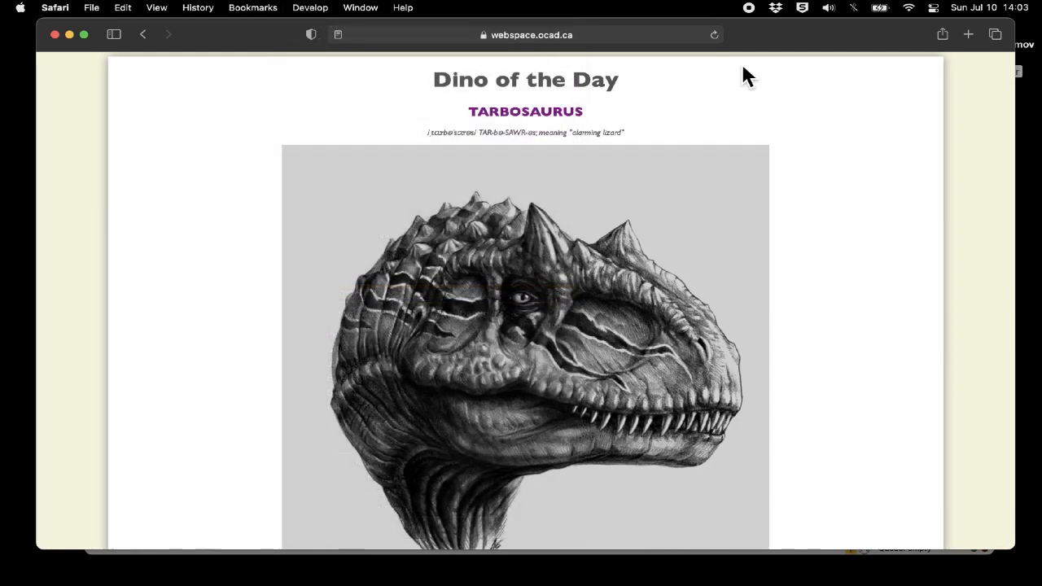
{"action": "left_click", "coordinate": [718, 37]}
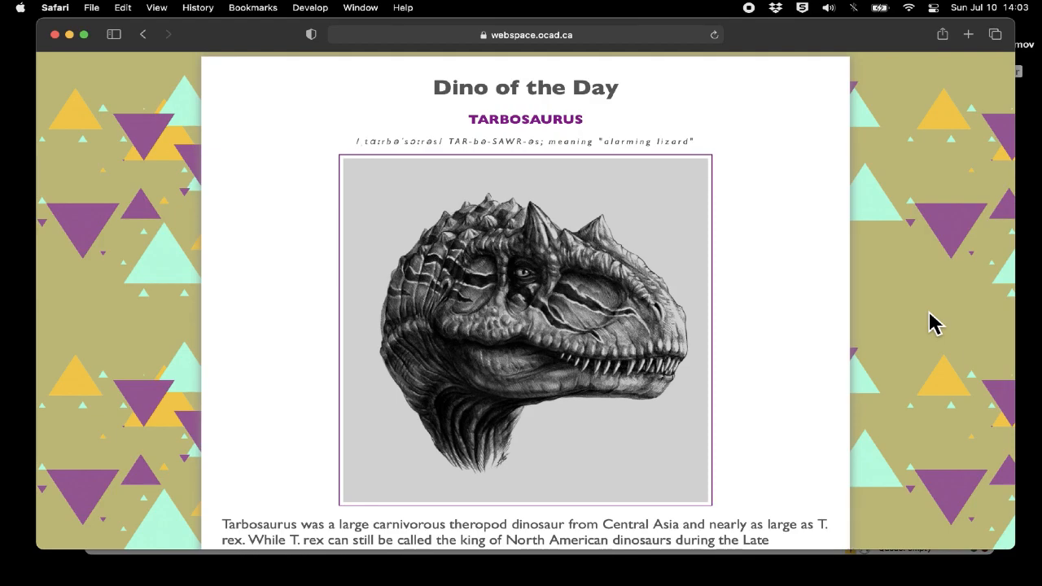
{"action": "scroll", "coordinate": [756, 442], "scroll_direction": "down", "scroll_amount": 5}
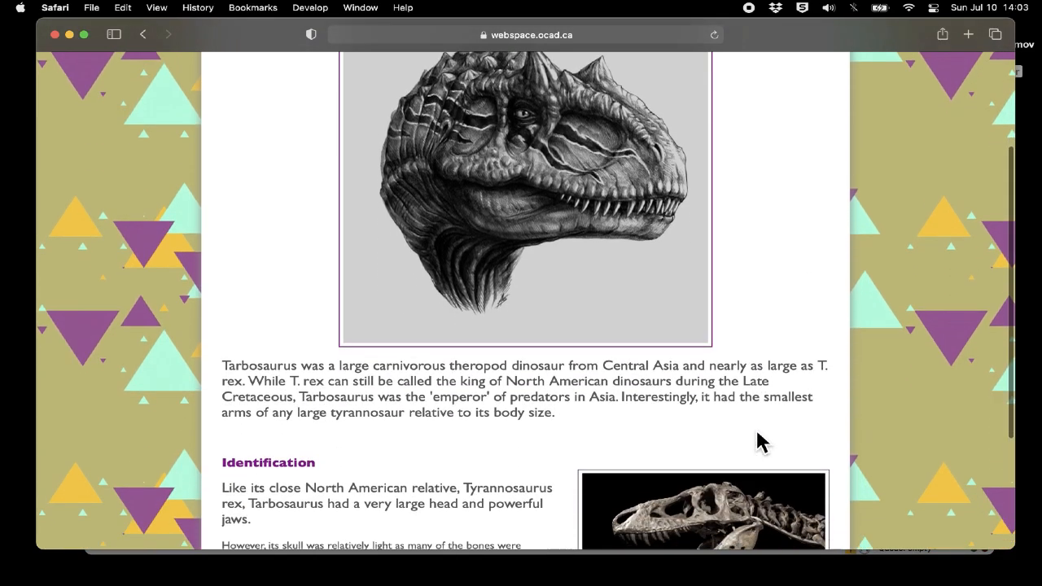
{"action": "scroll", "coordinate": [756, 442], "scroll_direction": "up", "scroll_amount": 10}
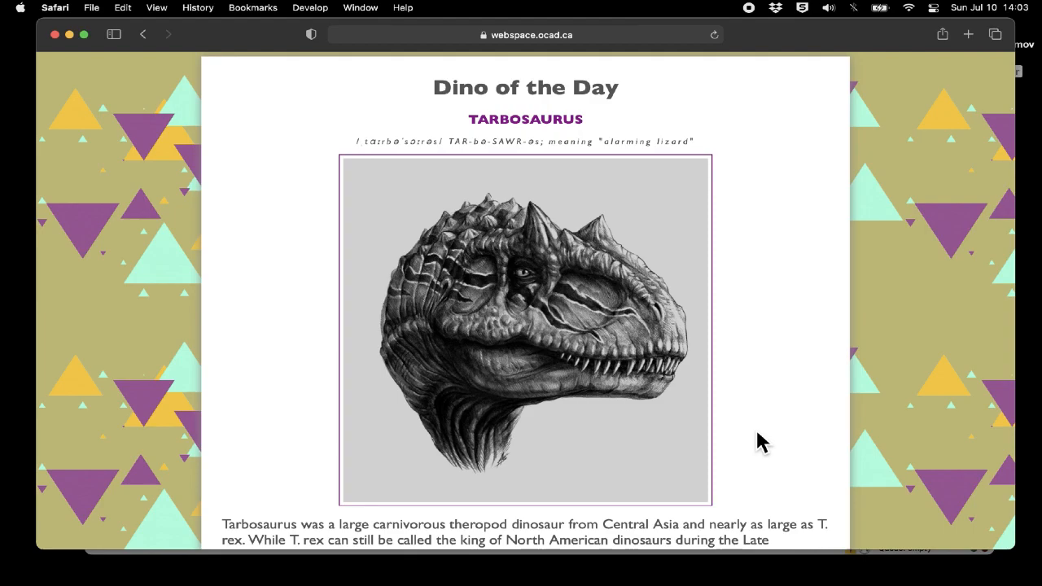
- Narrow the Safari window to the left and minimize FileZilla
{"action": "left_click_drag", "start_coordinate": [1017, 228], "coordinate": [693, 210]}
{"action": "left_click_drag", "start_coordinate": [570, 34], "coordinate": [543, 31]}
{"action": "left_click", "coordinate": [399, 36]}
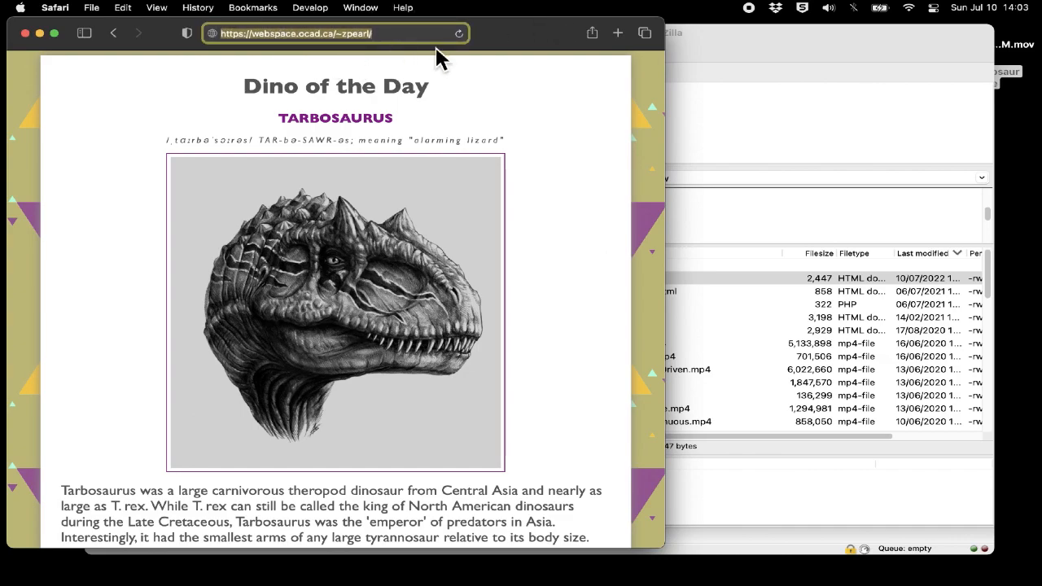
{"action": "left_click", "coordinate": [815, 42]}
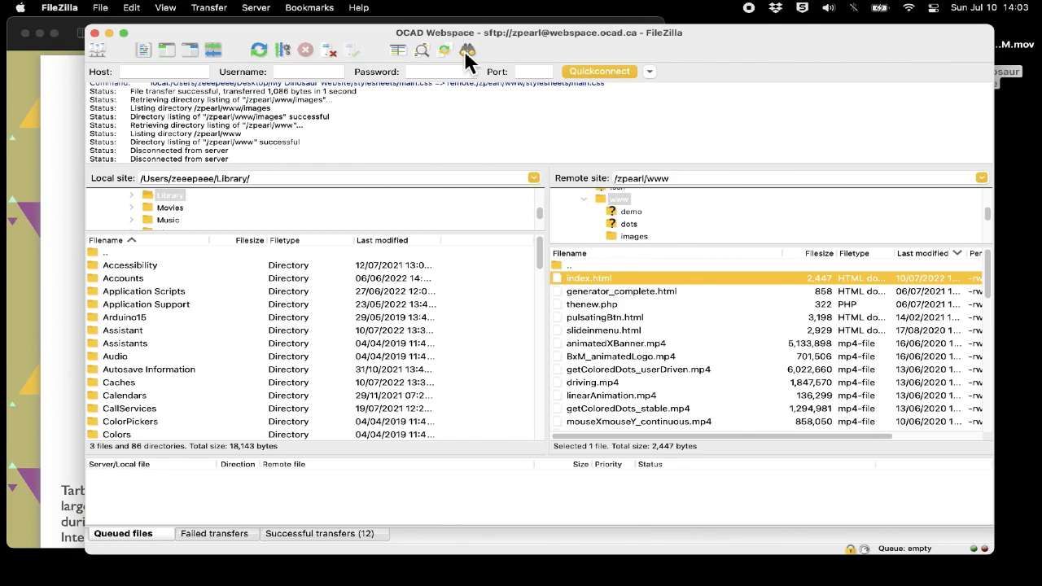
{"action": "left_click", "coordinate": [110, 34]}
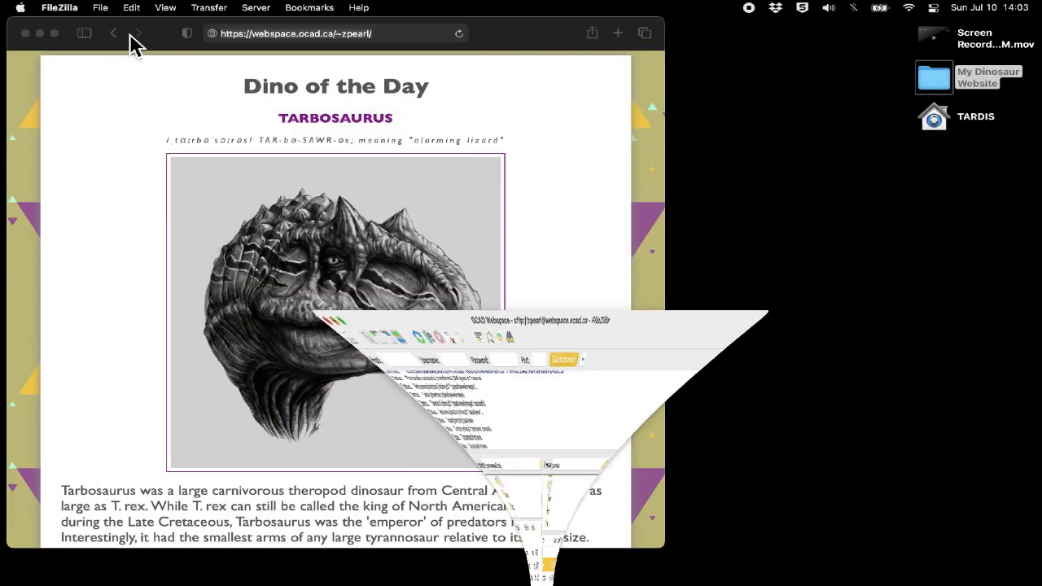
- Open the local index.html in its own Safari window beside the live page, compare, then close both
{"action": "double_click", "coordinate": [937, 82]}
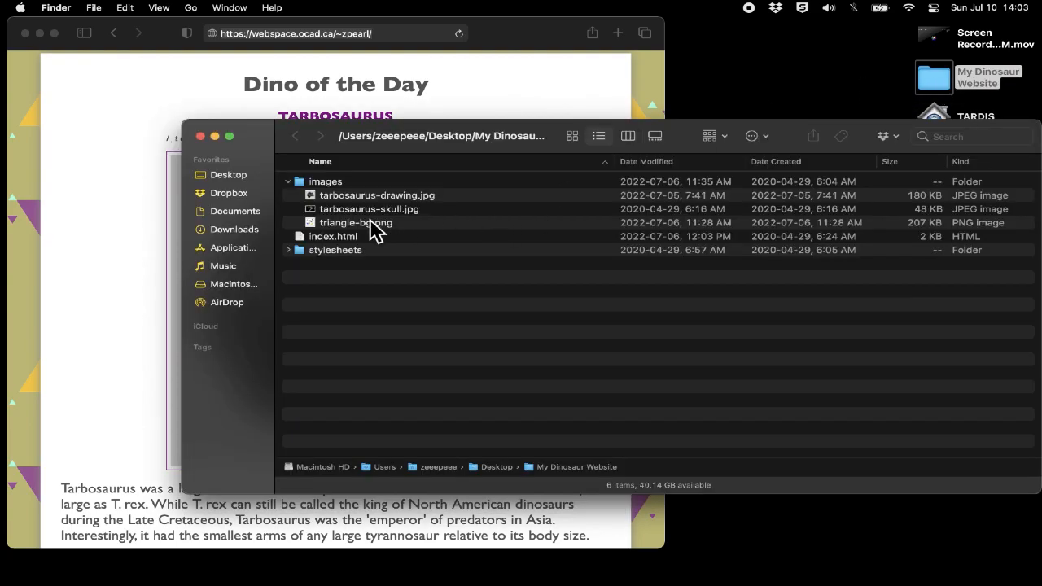
{"action": "left_click", "coordinate": [327, 238]}
{"action": "left_click_drag", "start_coordinate": [328, 248], "coordinate": [130, 567]}
{"action": "left_click_drag", "start_coordinate": [415, 65], "coordinate": [735, 102]}
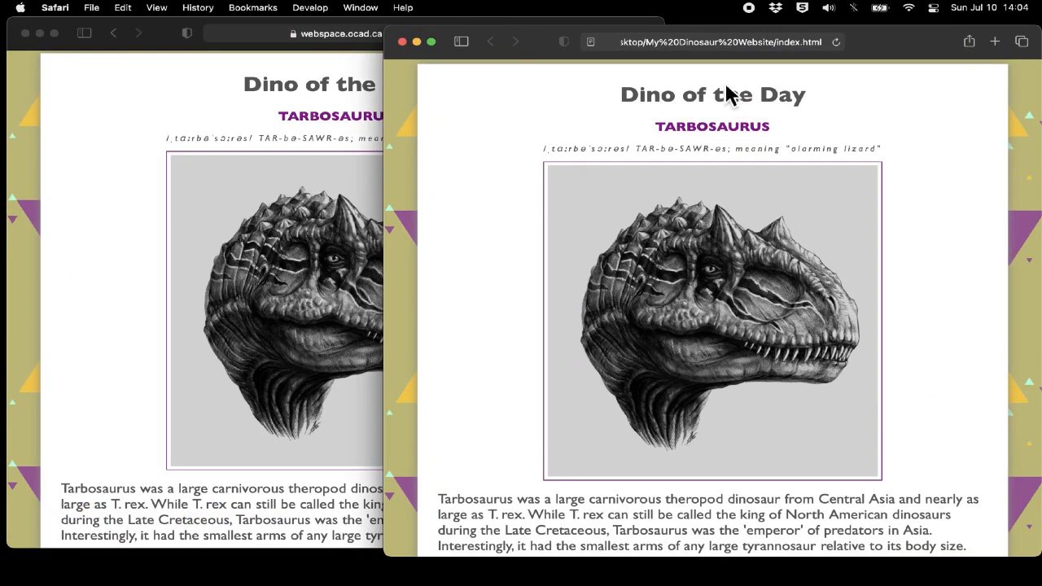
{"action": "left_click_drag", "start_coordinate": [526, 46], "coordinate": [649, 12]}
{"action": "scroll", "coordinate": [124, 376], "scroll_direction": "down", "scroll_amount": 5}
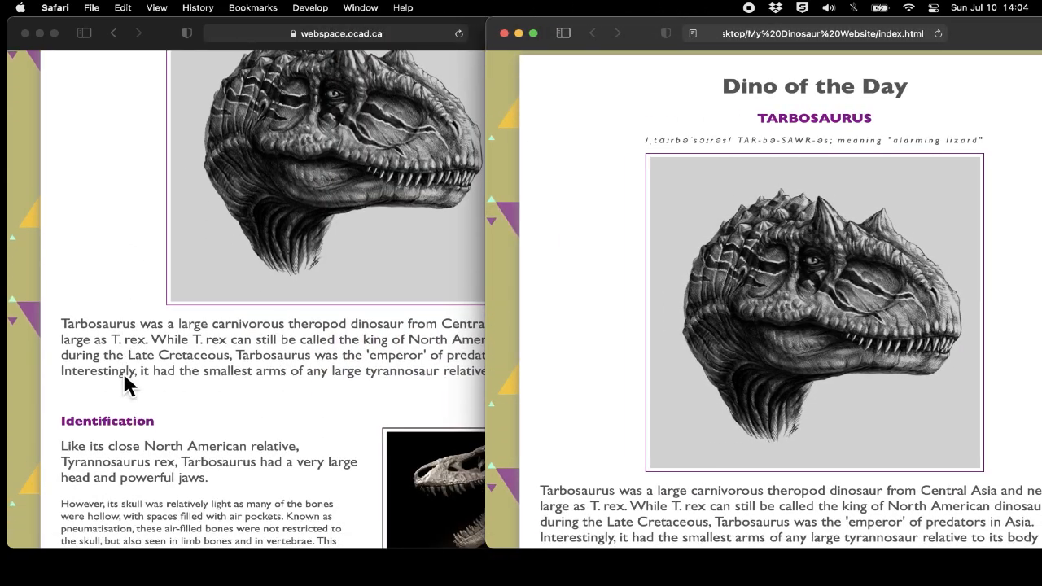
{"action": "scroll", "coordinate": [123, 374], "scroll_direction": "up", "scroll_amount": 4}
{"action": "scroll", "coordinate": [841, 433], "scroll_direction": "down", "scroll_amount": 5}
{"action": "scroll", "coordinate": [841, 433], "scroll_direction": "up", "scroll_amount": 5}
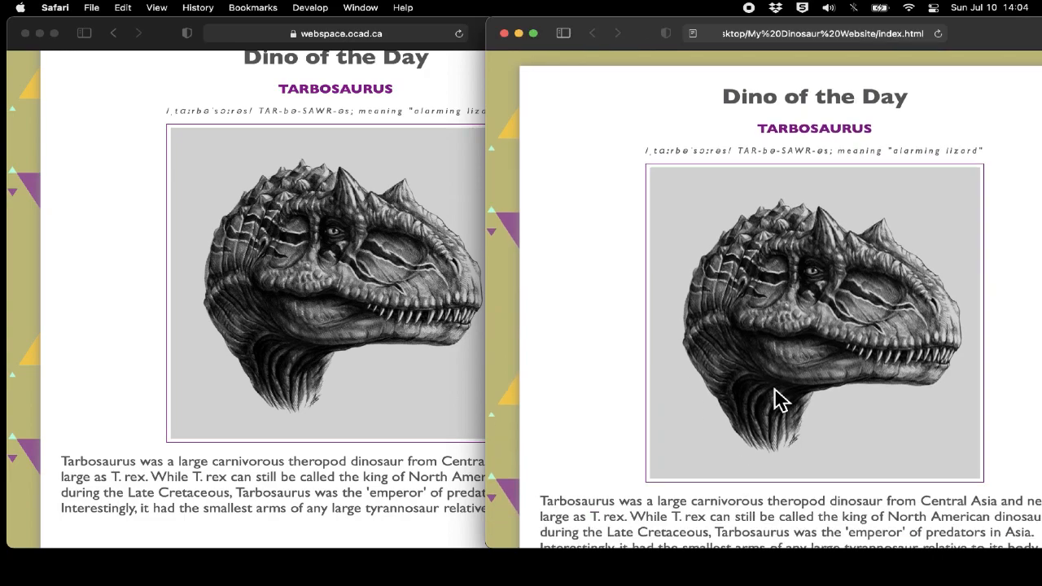
{"action": "scroll", "coordinate": [407, 286], "scroll_direction": "up", "scroll_amount": 2}
{"action": "left_click", "coordinate": [506, 34]}
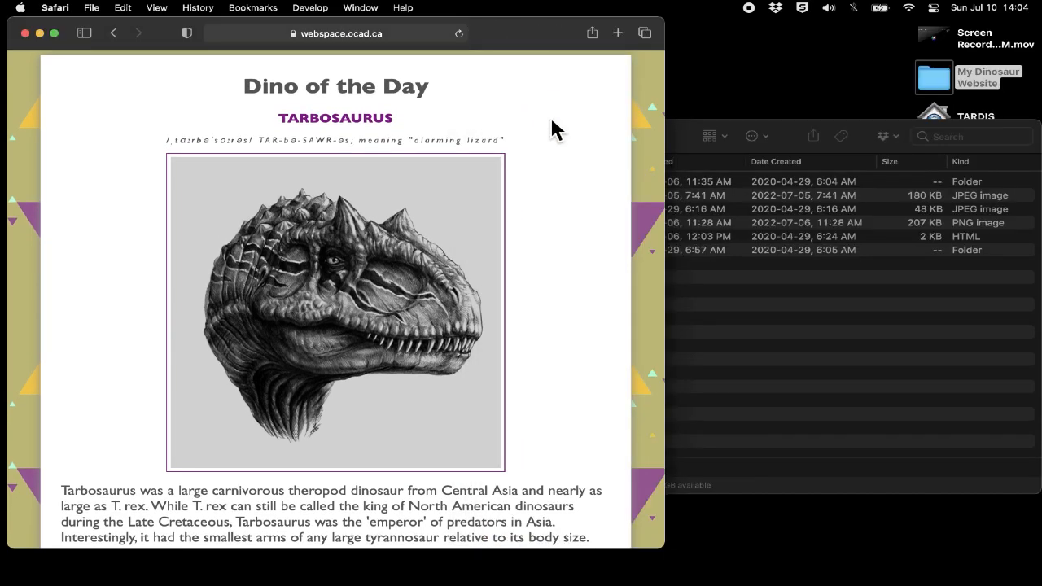
{"action": "left_click", "coordinate": [26, 34]}
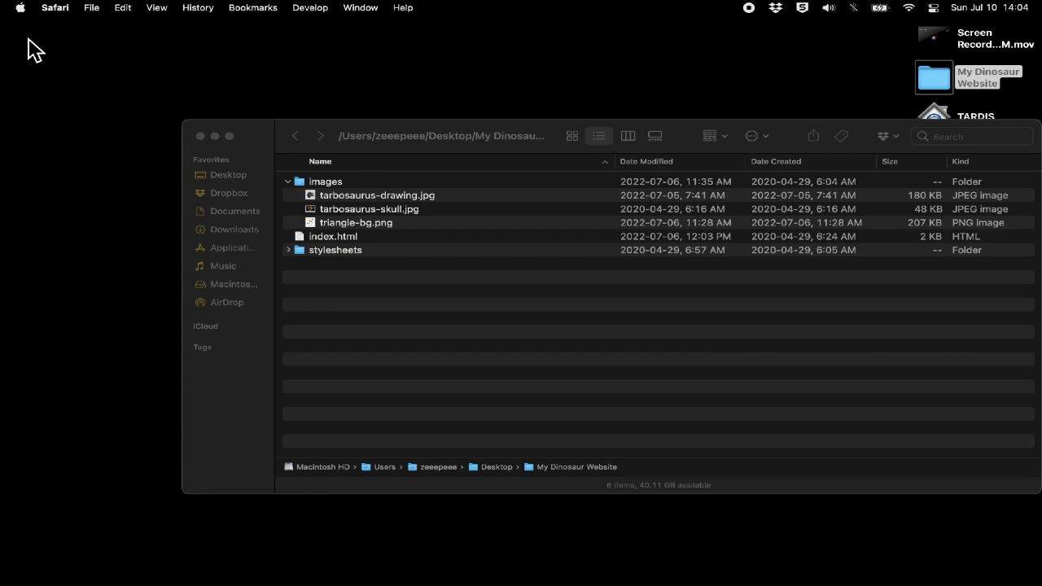
- Close the My Dinosaur Website Finder window and bring FileZilla back to the front
{"action": "left_click", "coordinate": [202, 136]}
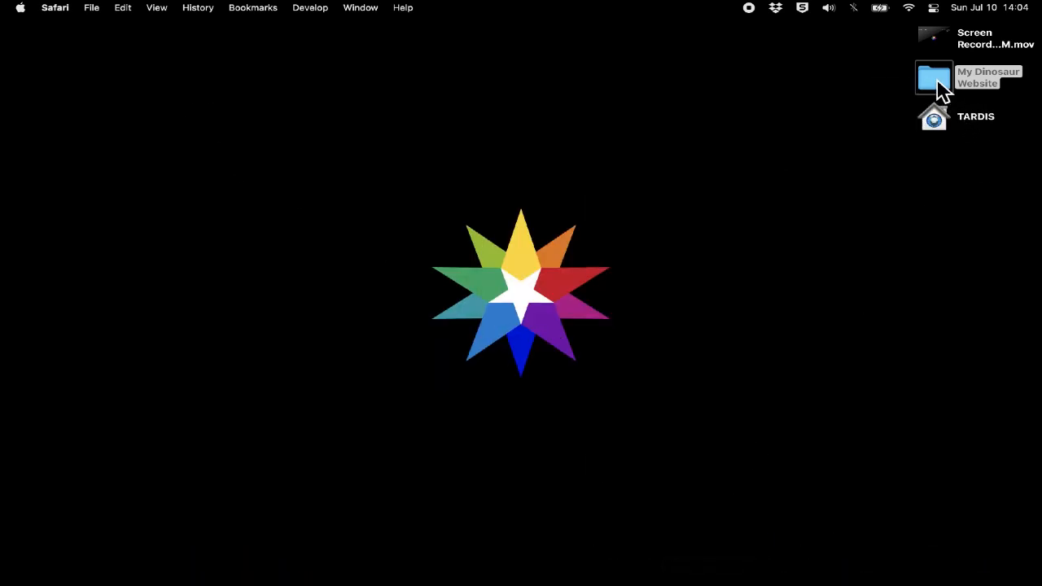
{"action": "mouse_move", "coordinate": [574, 582]}
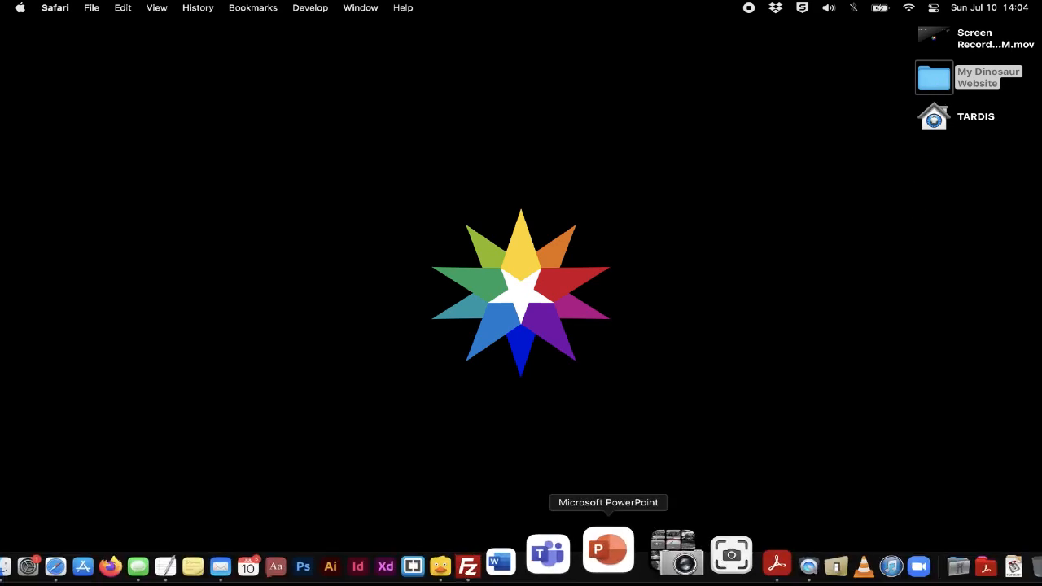
{"action": "left_click", "coordinate": [552, 573]}
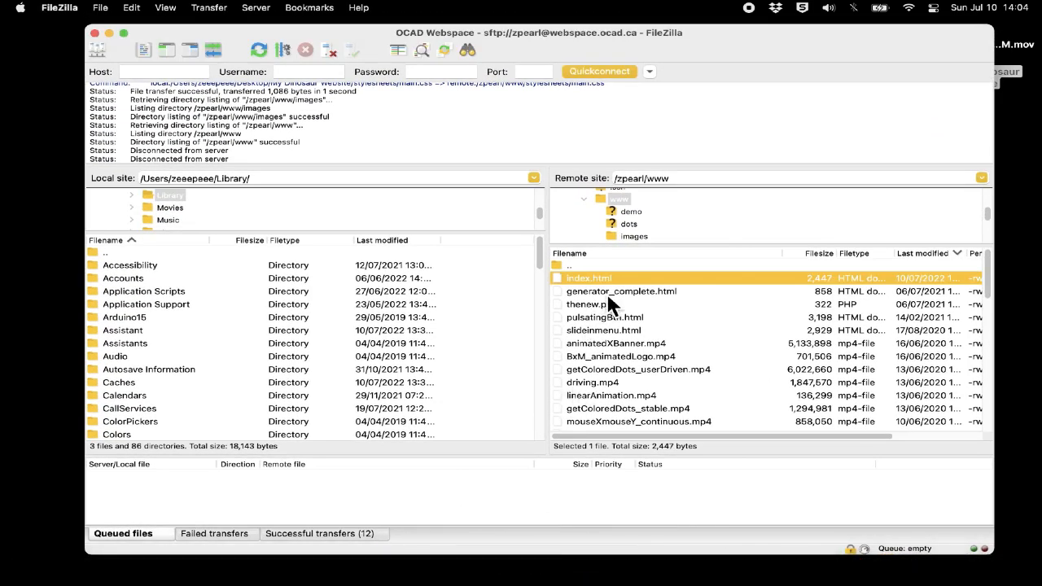
- Sort the remote www listing by Last modified and shift FileZilla left to uncover the desktop folders
{"action": "left_click", "coordinate": [622, 198]}
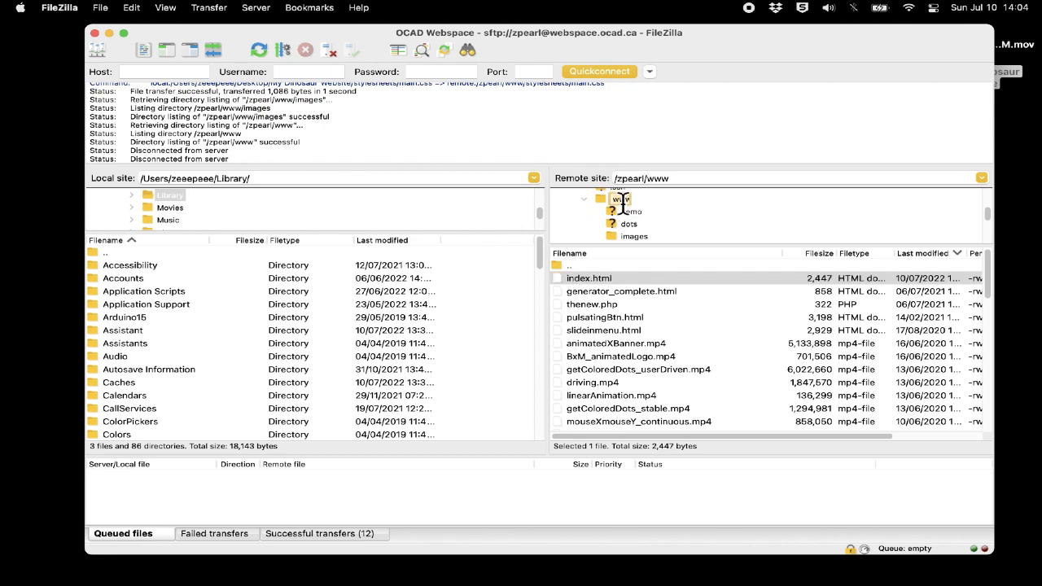
{"action": "key", "text": "Down"}
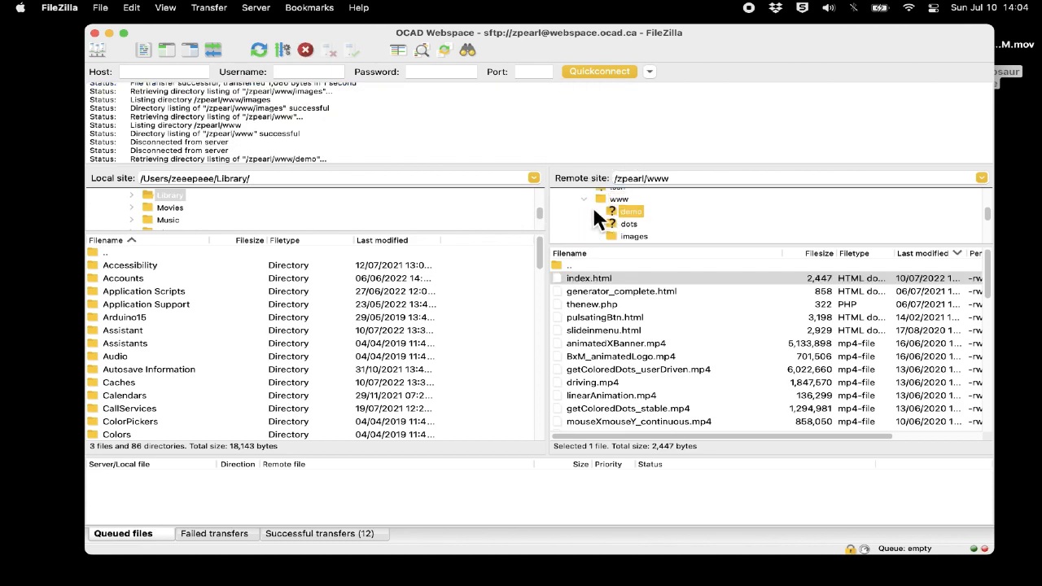
{"action": "left_click", "coordinate": [619, 199]}
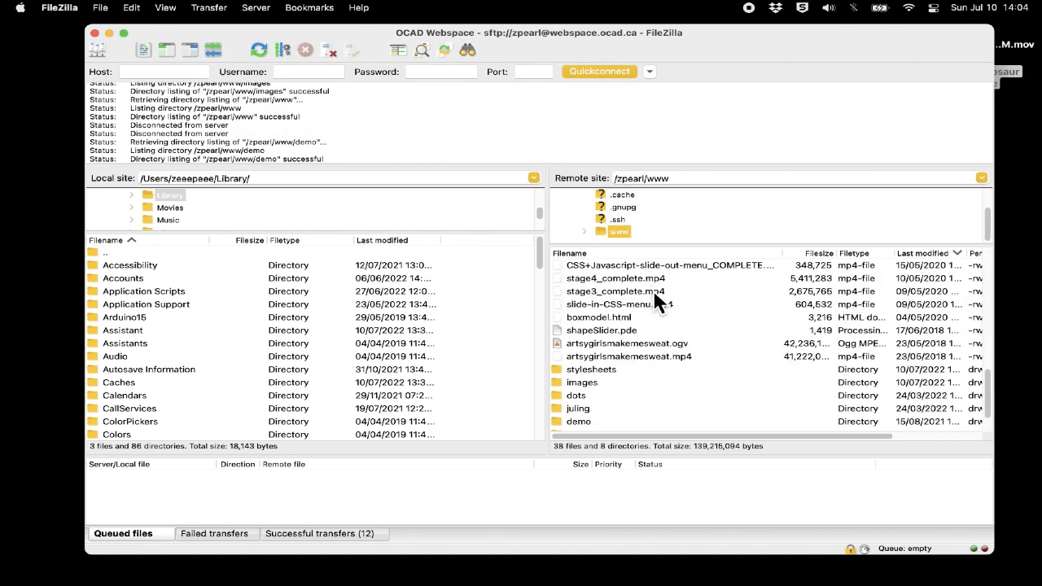
{"action": "scroll", "coordinate": [657, 301], "scroll_direction": "down", "scroll_amount": 3}
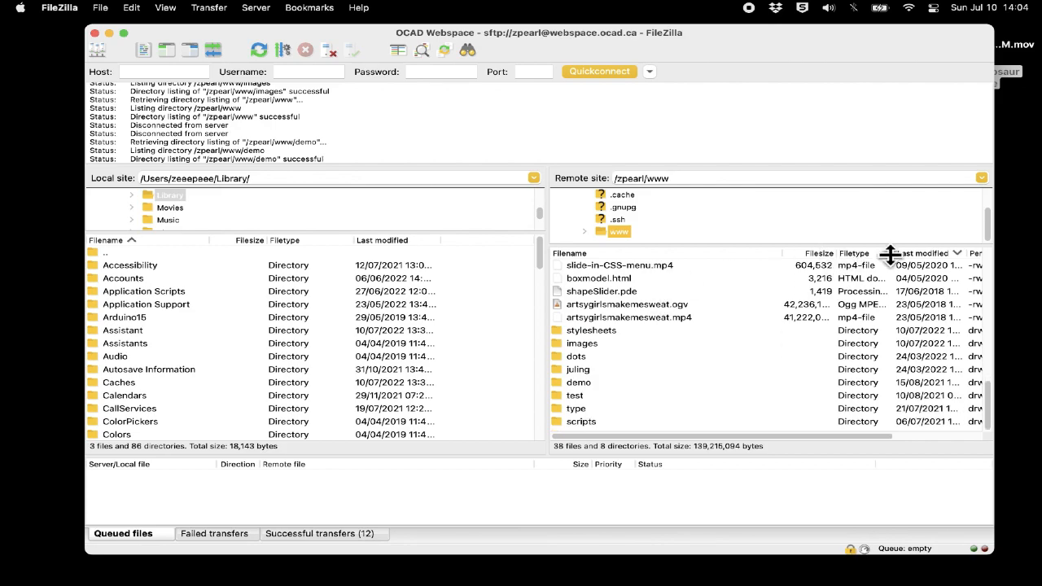
{"action": "left_click", "coordinate": [923, 254]}
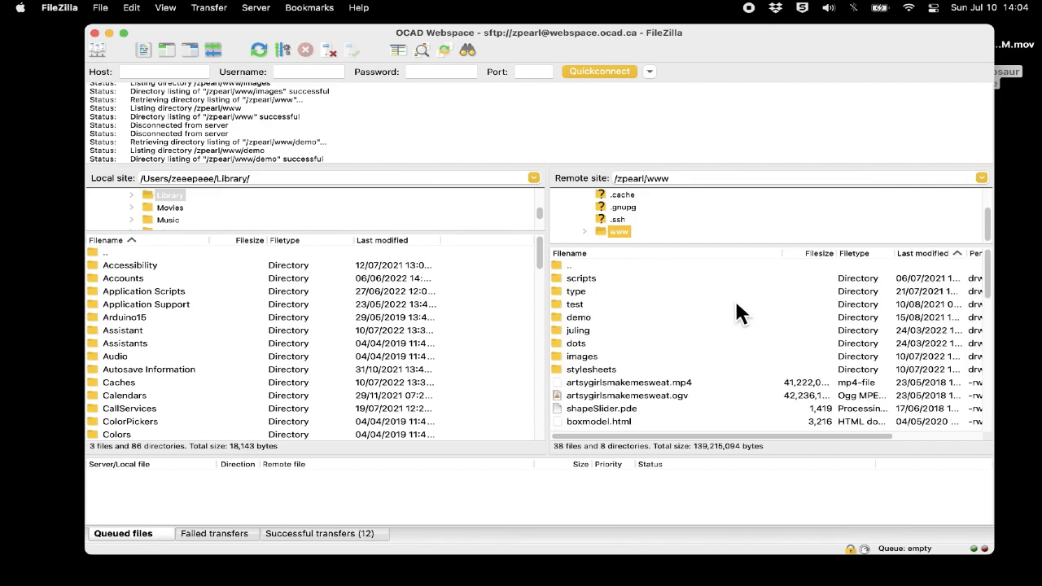
{"action": "left_click_drag", "start_coordinate": [862, 31], "coordinate": [638, 22]}
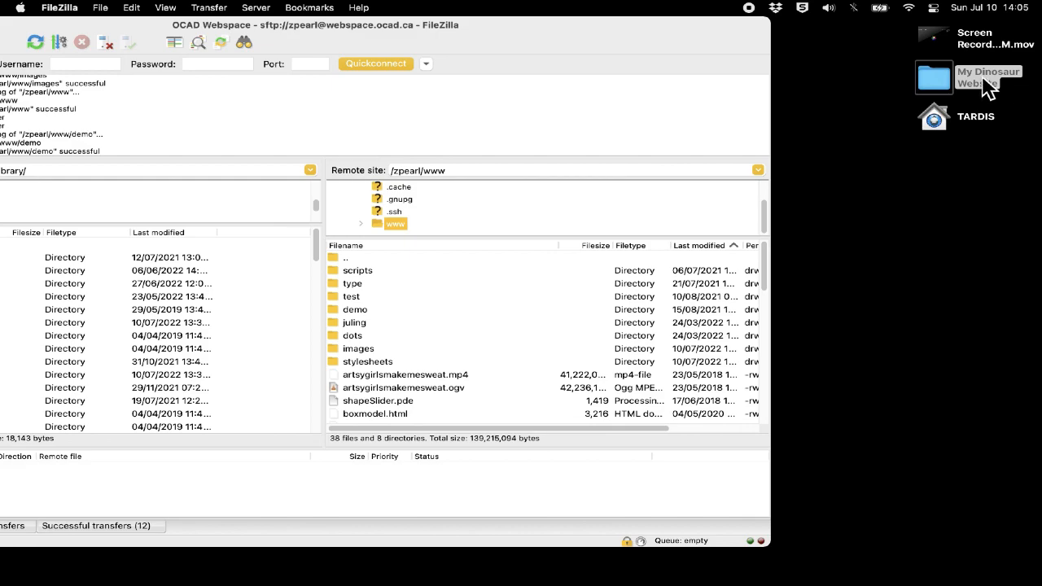
- Rename the My Dinosaur Website desktop folder to 'dino'
{"action": "left_click", "coordinate": [986, 81]}
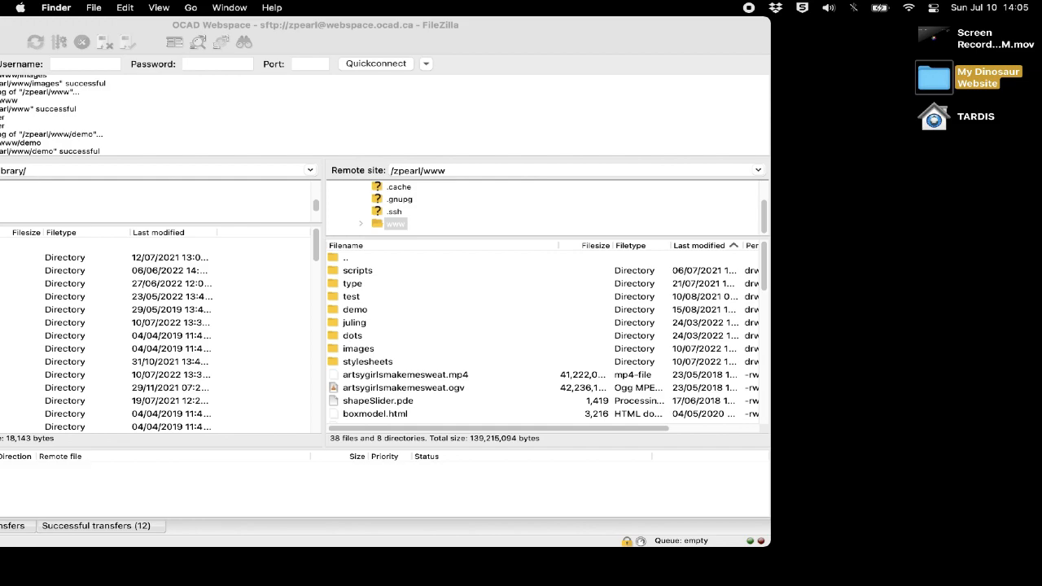
{"action": "key", "text": "Return"}
{"action": "type", "text": "dino"}
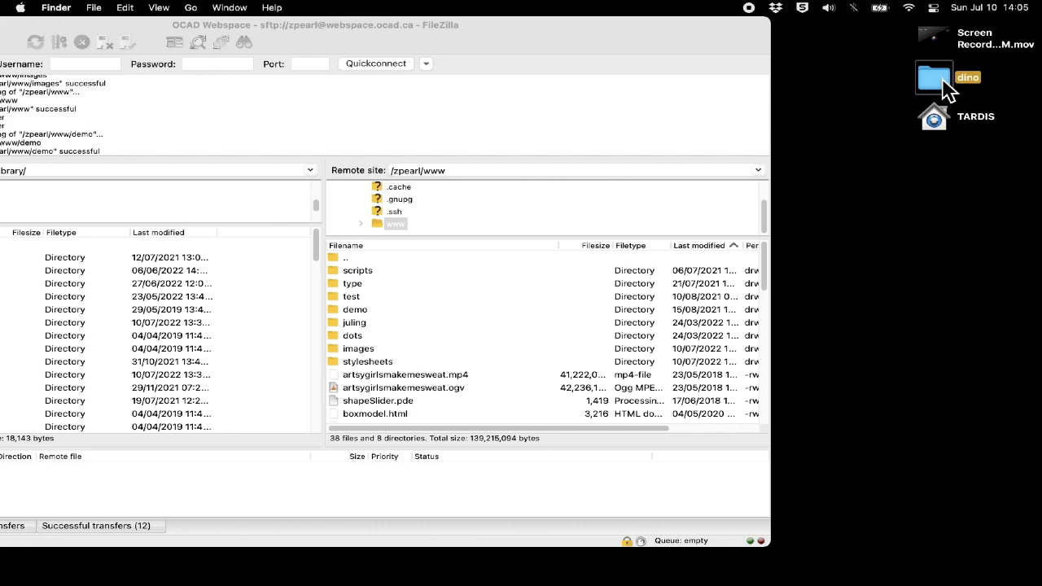
- Upload the desktop dino folder into the server's www folder and open it there
{"action": "left_click_drag", "start_coordinate": [945, 83], "coordinate": [508, 412]}
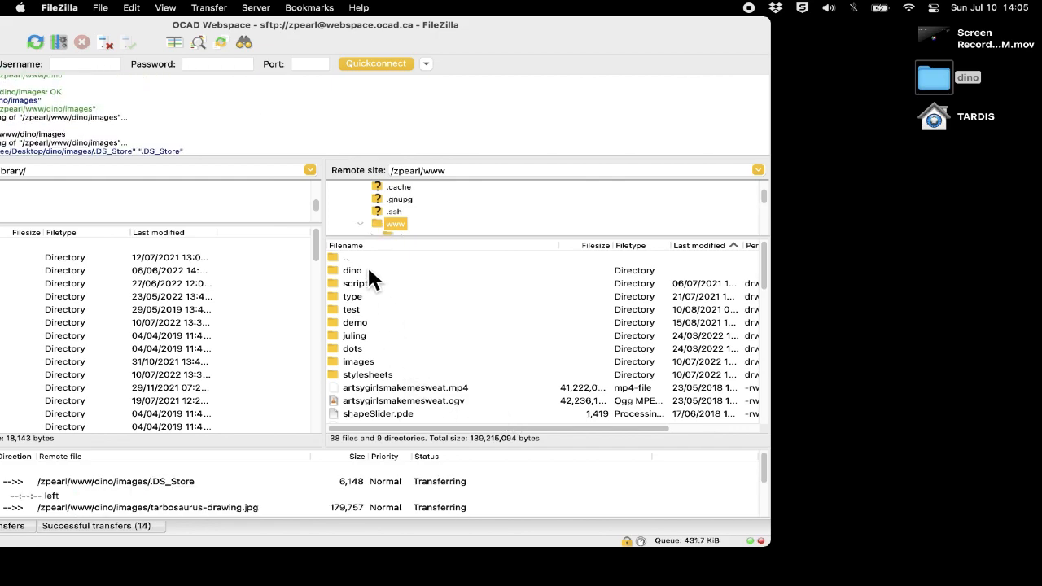
{"action": "left_click", "coordinate": [368, 272]}
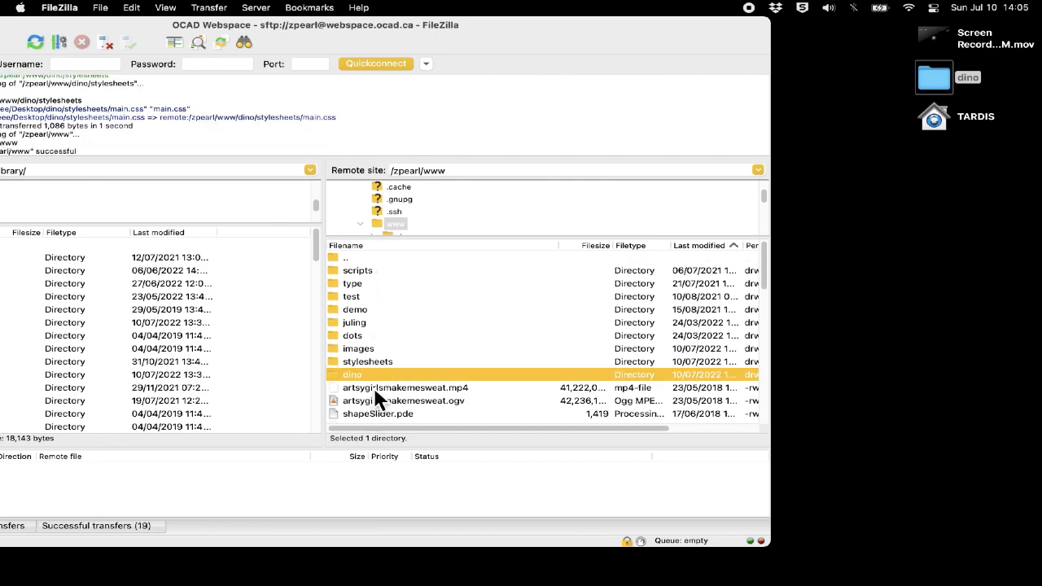
{"action": "double_click", "coordinate": [379, 375]}
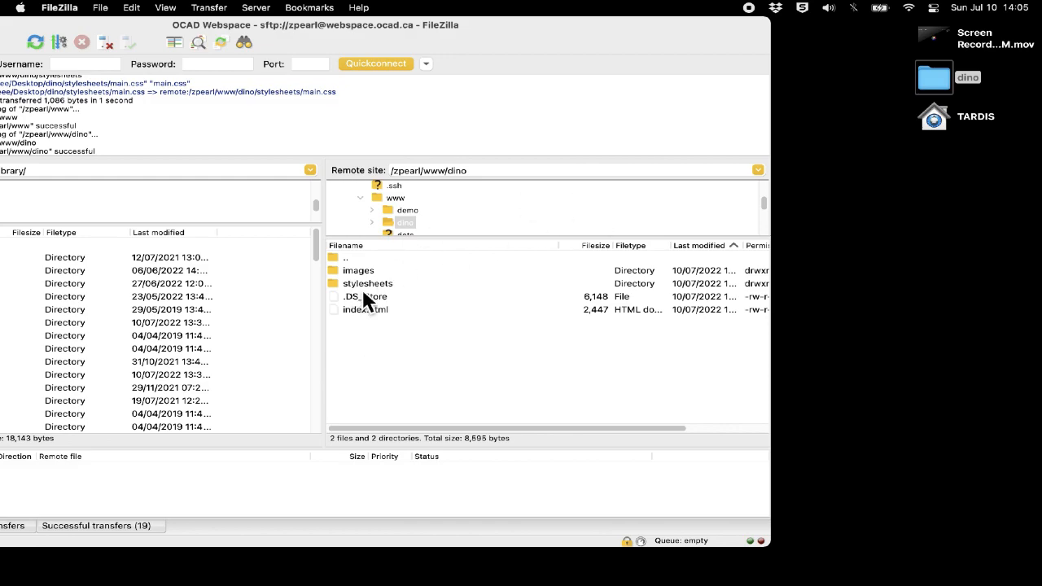
- Open the local dino folder and compare it with the server's index.html and stylesheets
{"action": "double_click", "coordinate": [937, 81]}
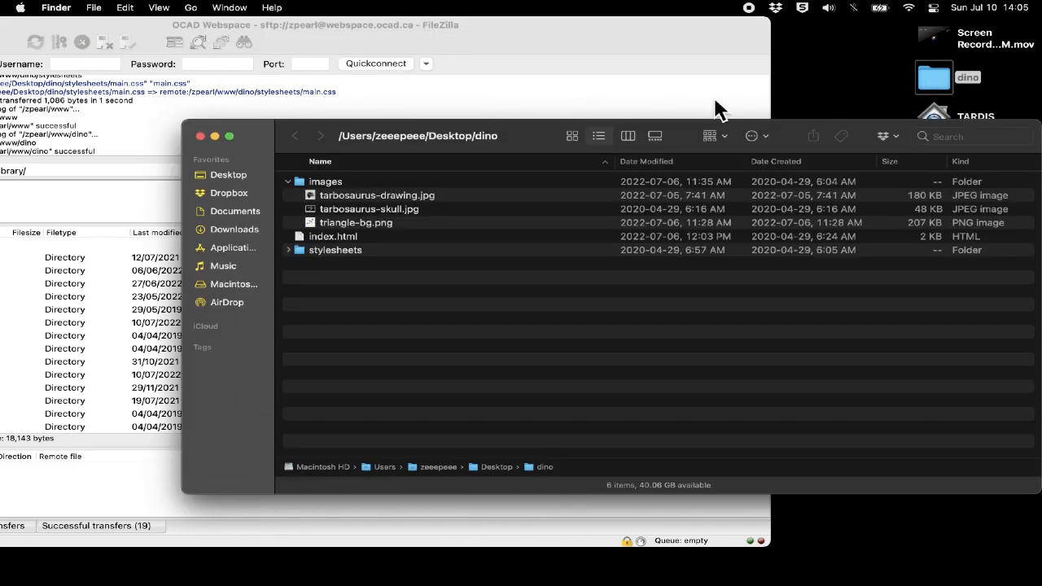
{"action": "left_click_drag", "start_coordinate": [249, 136], "coordinate": [808, 112]}
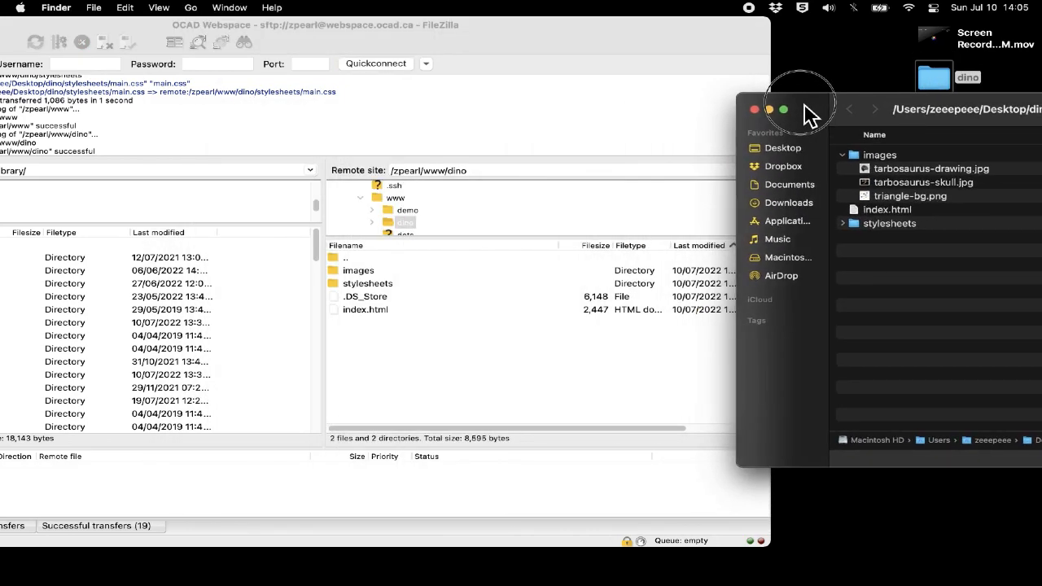
{"action": "left_click", "coordinate": [379, 310]}
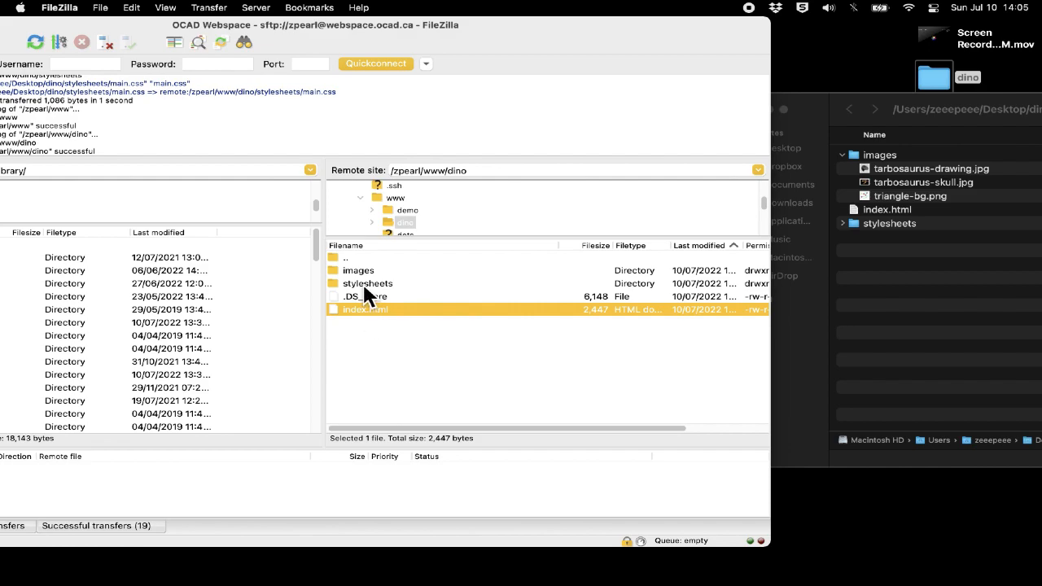
{"action": "left_click", "coordinate": [340, 285]}
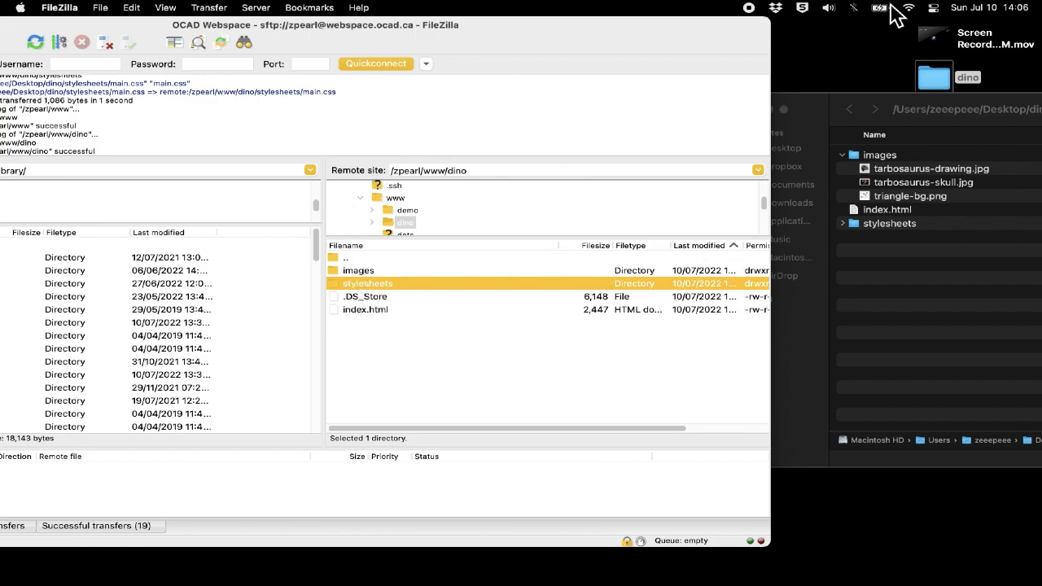
{"action": "left_click_drag", "start_coordinate": [510, 39], "coordinate": [705, 50]}
- Close FileZilla and launch Safari from the Dock
{"action": "left_click", "coordinate": [67, 37]}
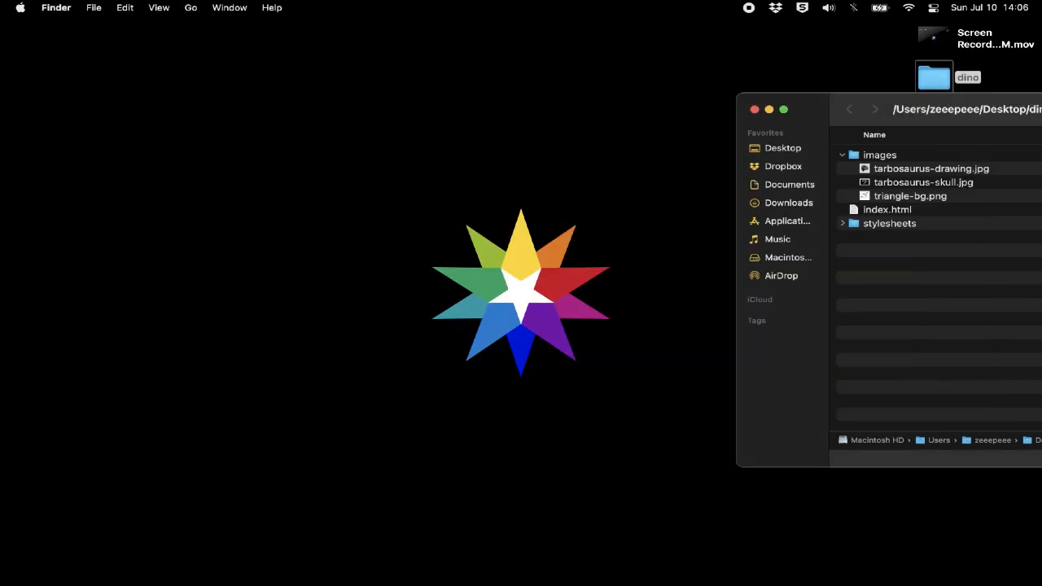
{"action": "mouse_move", "coordinate": [379, 557]}
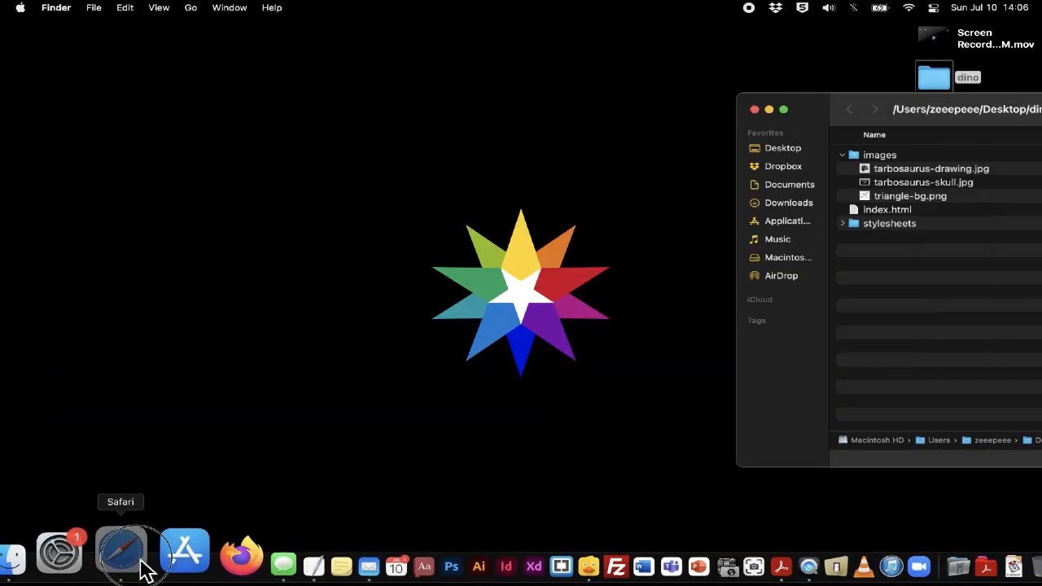
{"action": "left_click", "coordinate": [141, 562]}
{"action": "left_click_drag", "start_coordinate": [535, 40], "coordinate": [786, 36]}
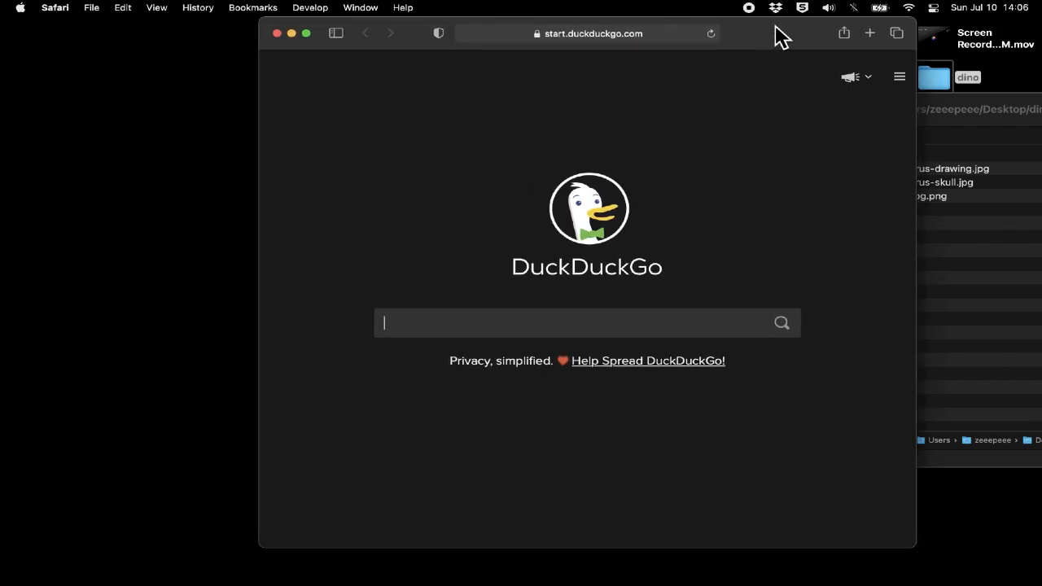
- Load the personal webspace address ending in /dino/ in Safari
{"action": "left_click", "coordinate": [632, 42]}
{"action": "type", "text": "webspace.ocad.ca/"}
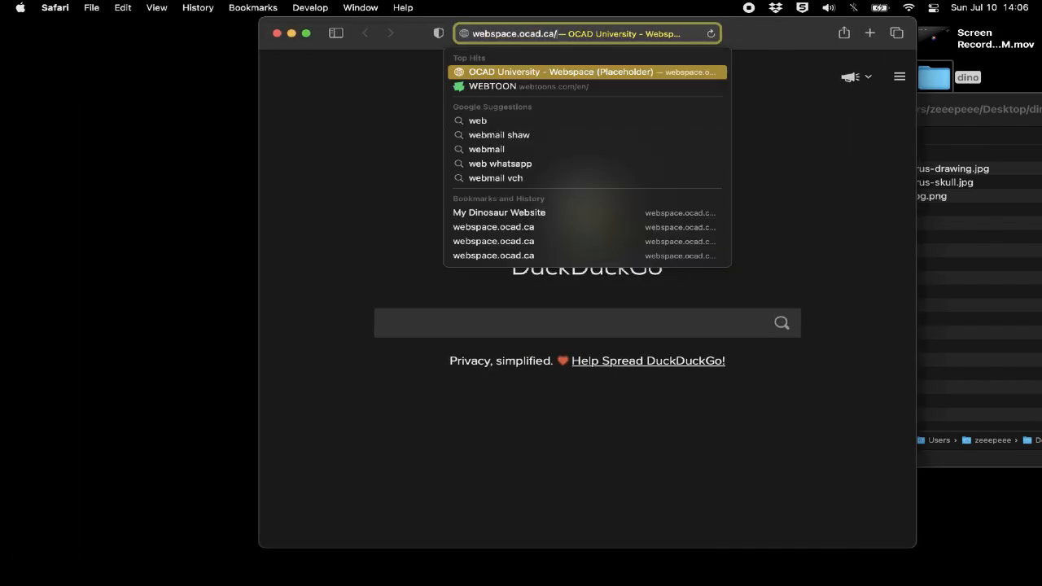
{"action": "type", "text": "~"}
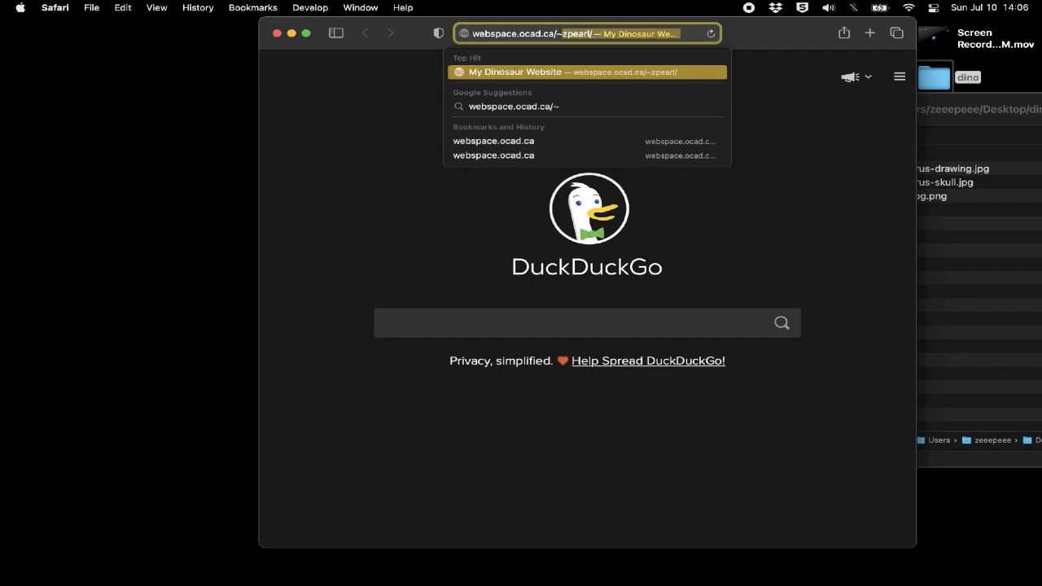
{"action": "key", "text": "Right"}
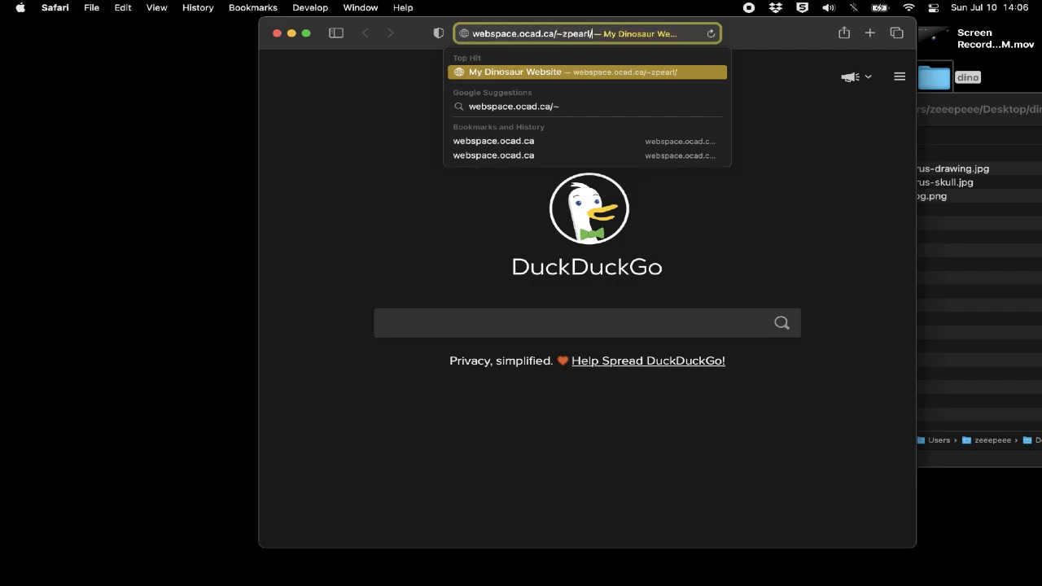
{"action": "type", "text": "dino/"}
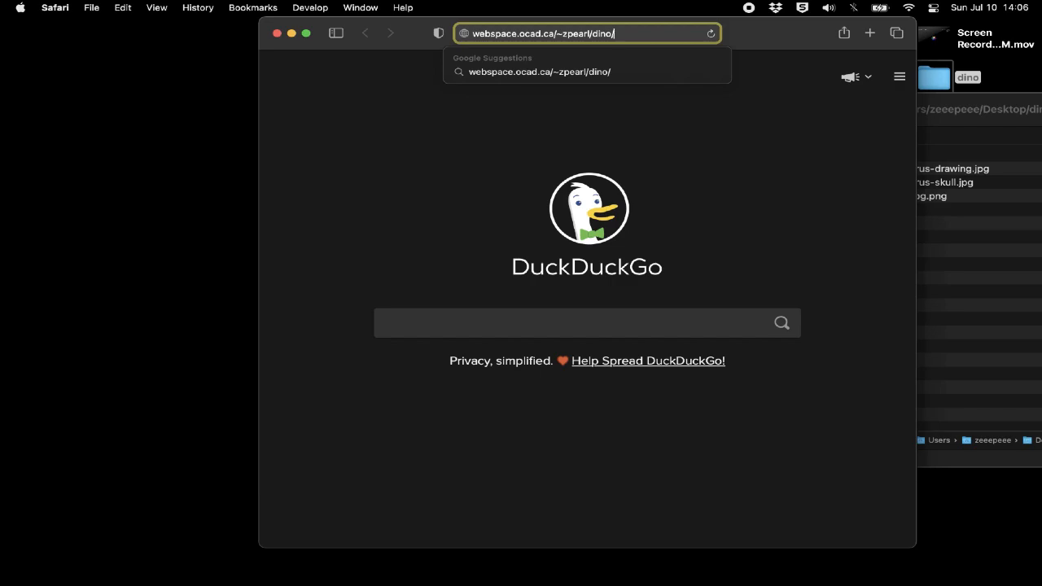
{"action": "key", "text": "Return"}
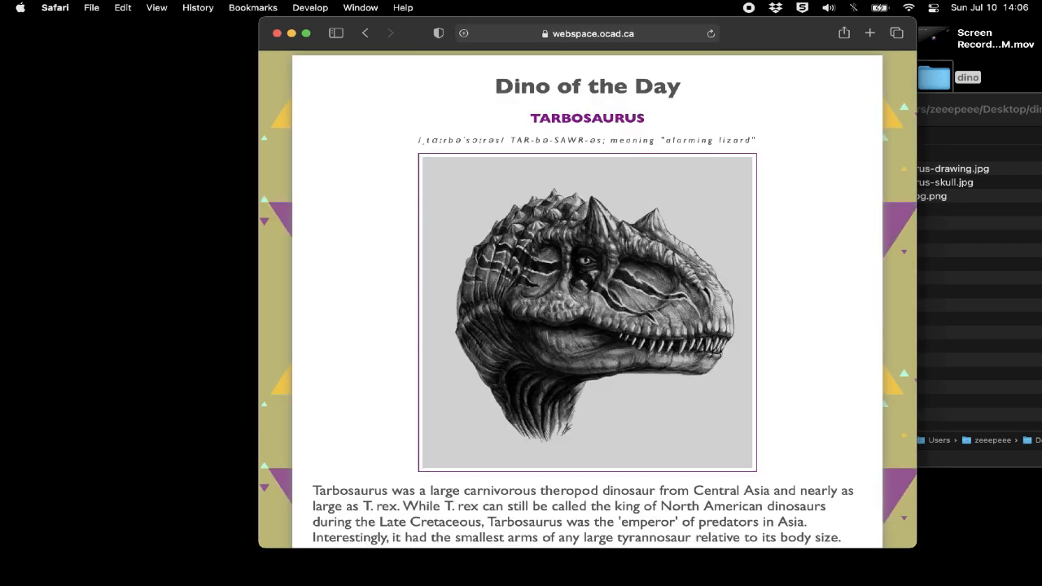
- Enlarge Safari to view the whole dino page and its address, then close the window
{"action": "left_click_drag", "start_coordinate": [748, 30], "coordinate": [613, 55]}
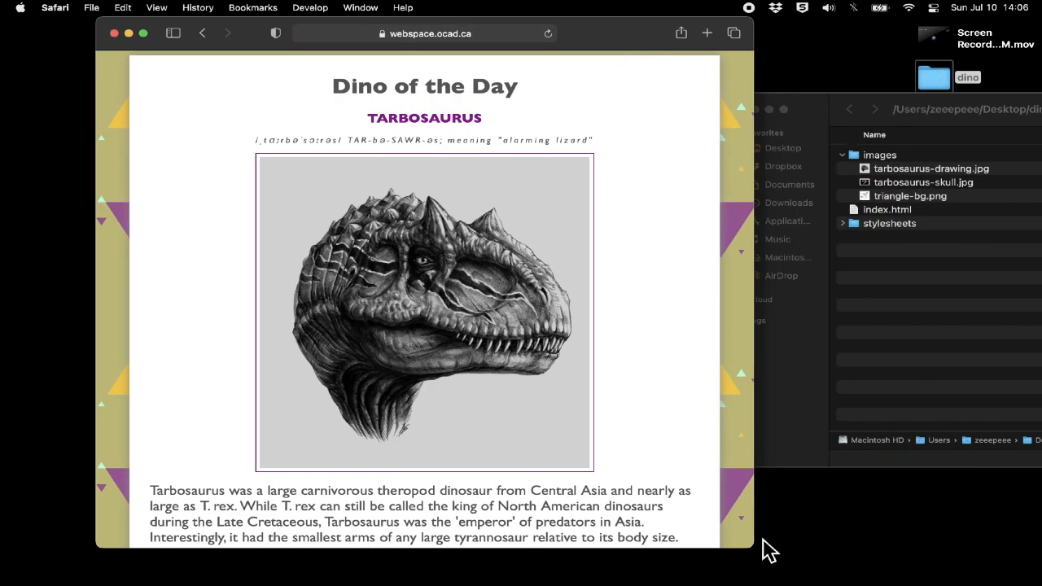
{"action": "left_click_drag", "start_coordinate": [755, 548], "coordinate": [995, 563]}
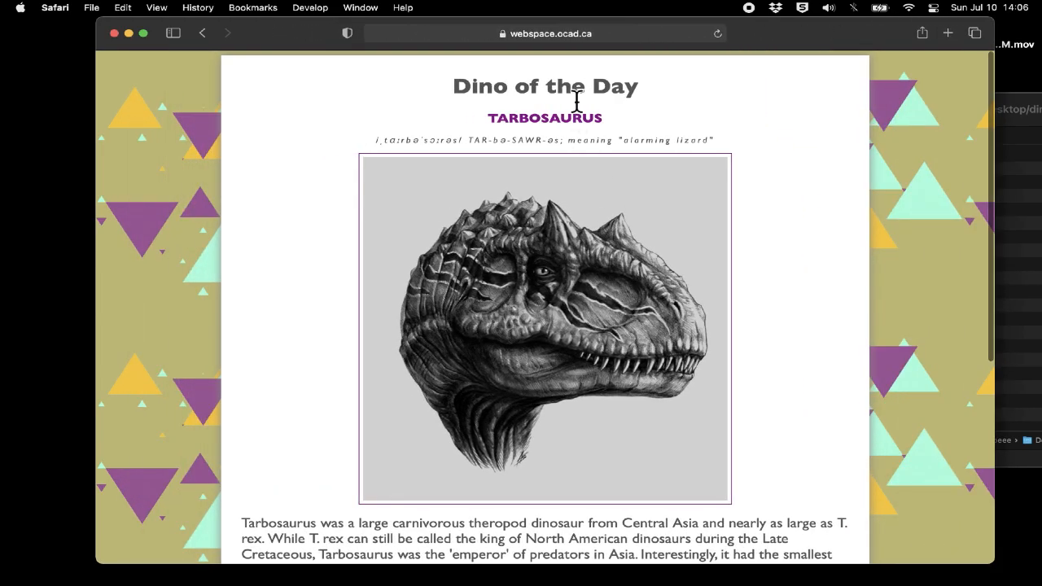
{"action": "left_click", "coordinate": [625, 33]}
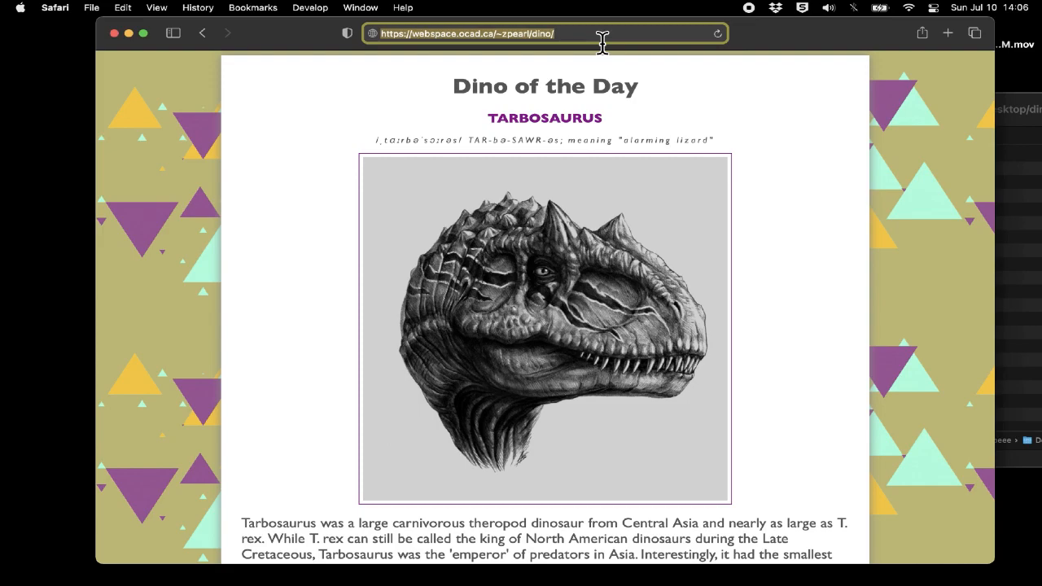
{"action": "left_click", "coordinate": [115, 34]}
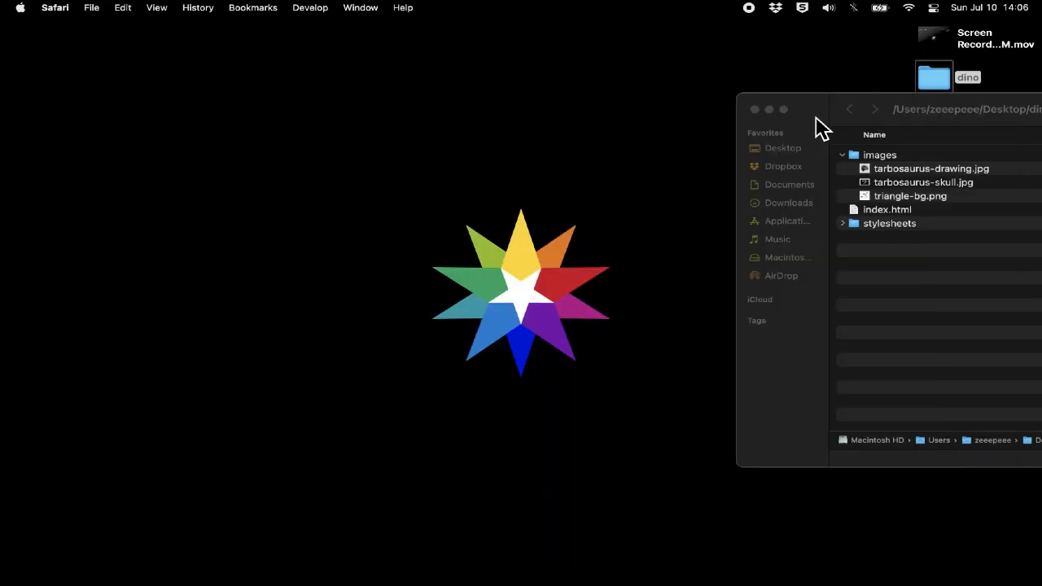
- Close the Finder dino window and launch Cyberduck from the Dock
{"action": "left_click", "coordinate": [755, 110]}
{"action": "mouse_move", "coordinate": [674, 583]}
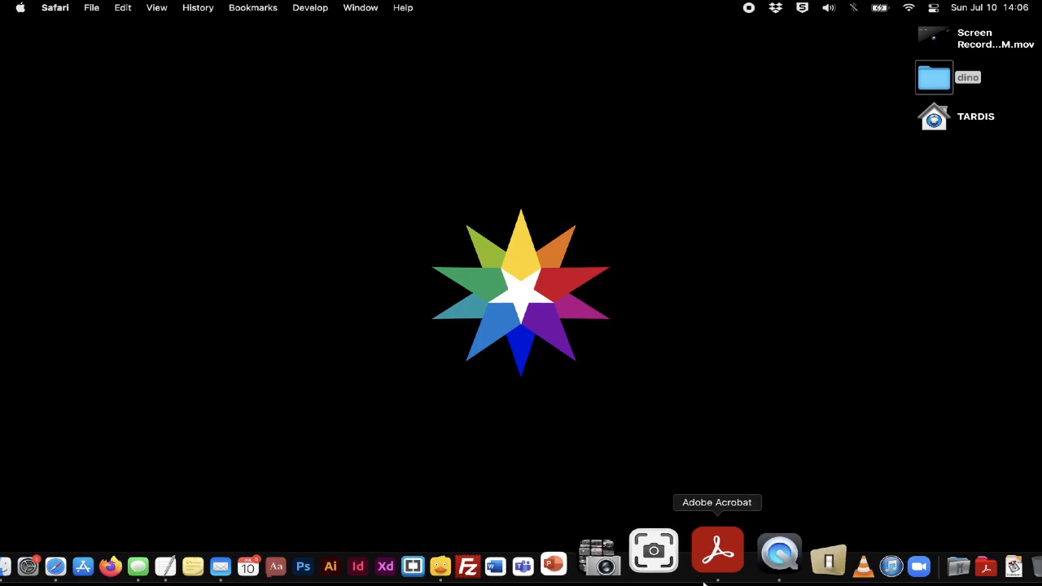
{"action": "left_click", "coordinate": [521, 544]}
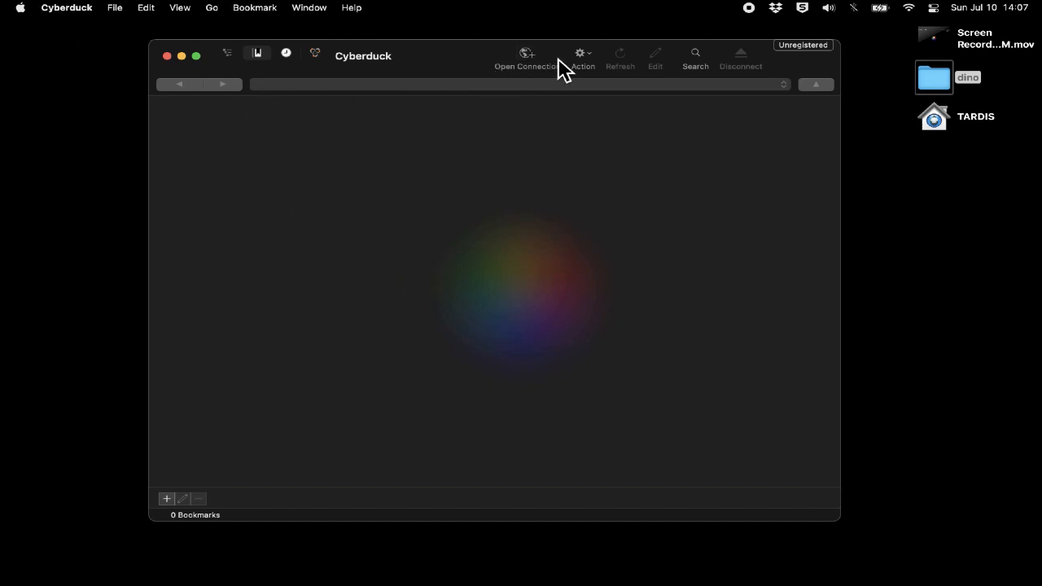
- Start a new connection and enter the account username and password
{"action": "left_click", "coordinate": [532, 55]}
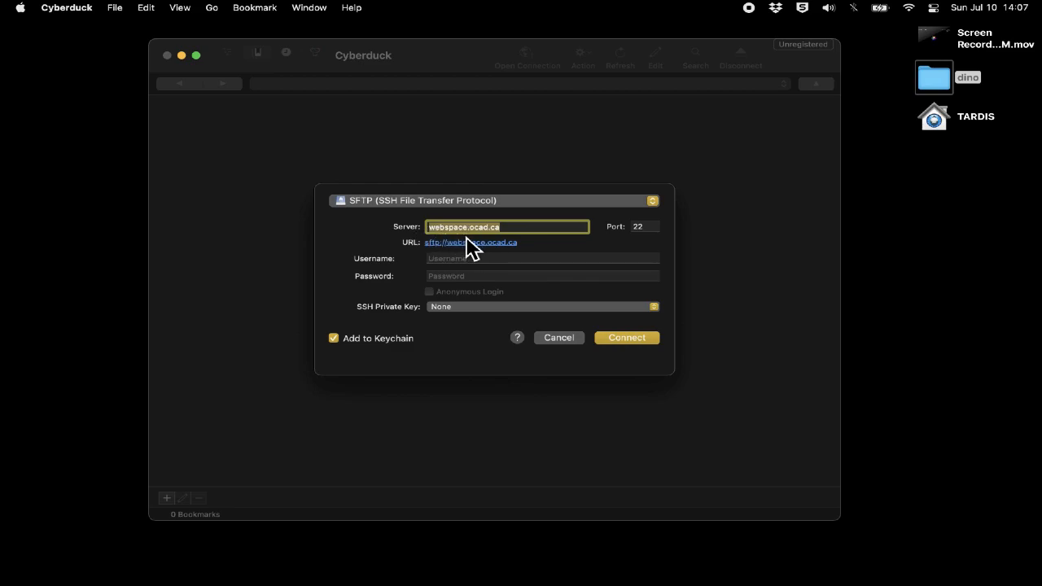
{"action": "left_click", "coordinate": [464, 259]}
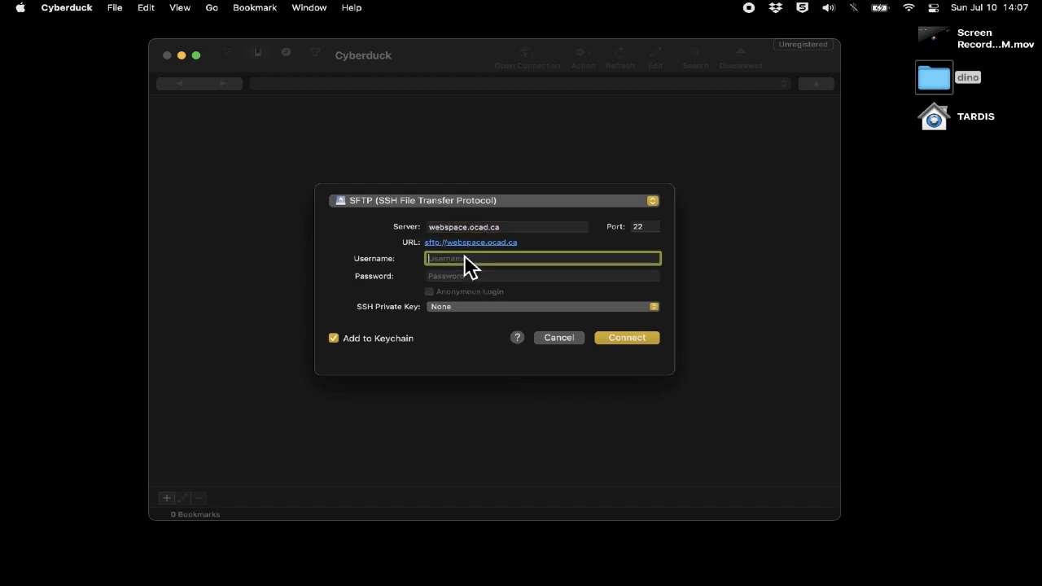
{"action": "type", "text": "zpearl"}
{"action": "key", "text": "Tab"}
{"action": "key", "text": "BackSpace"}
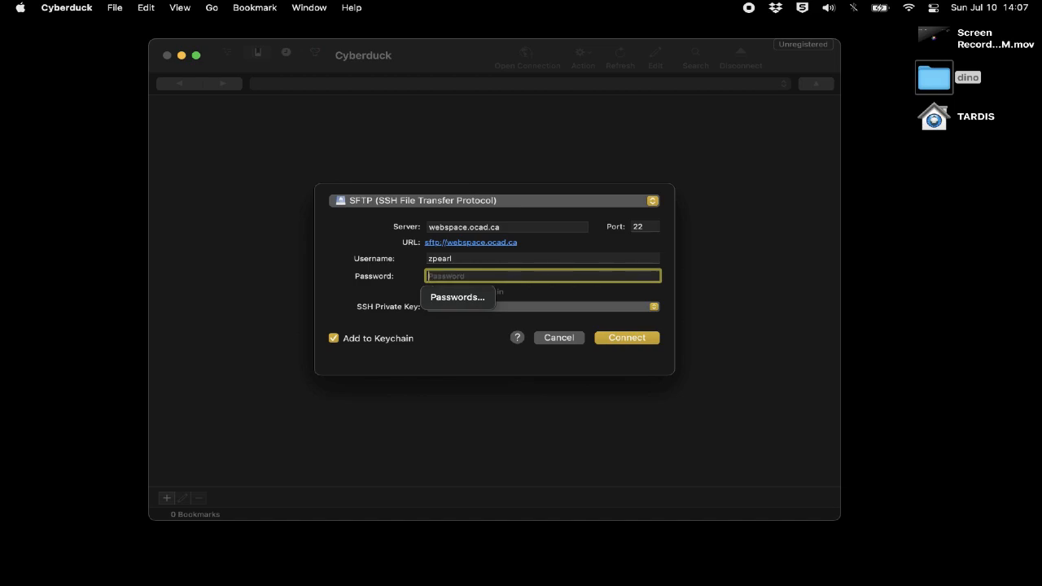
{"action": "type", "text": "••••••"}
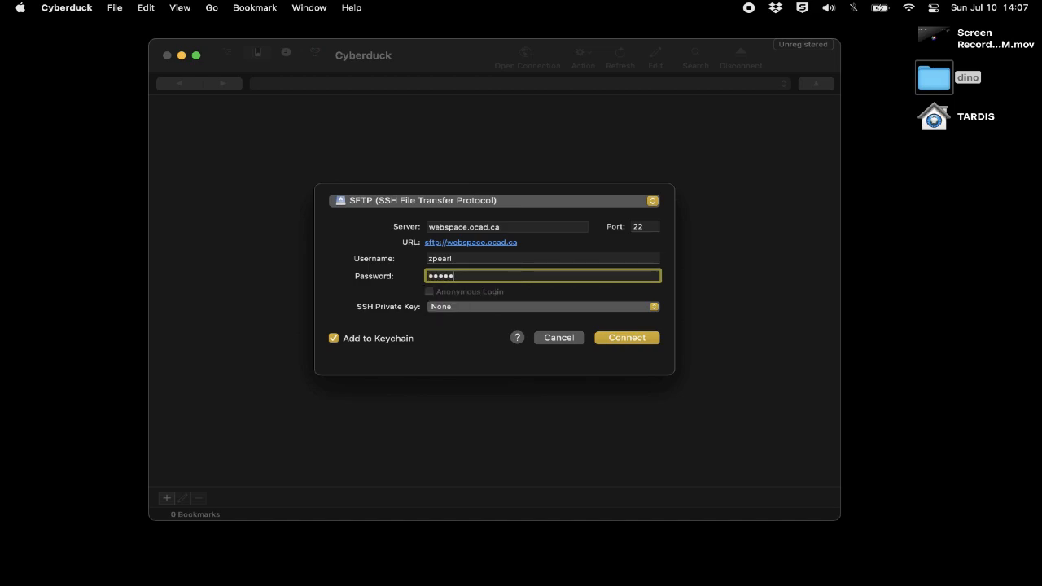
{"action": "type", "text": "••••••"}
- Keep SFTP as the protocol and connect to webspace.ocad.ca
{"action": "left_click", "coordinate": [383, 203]}
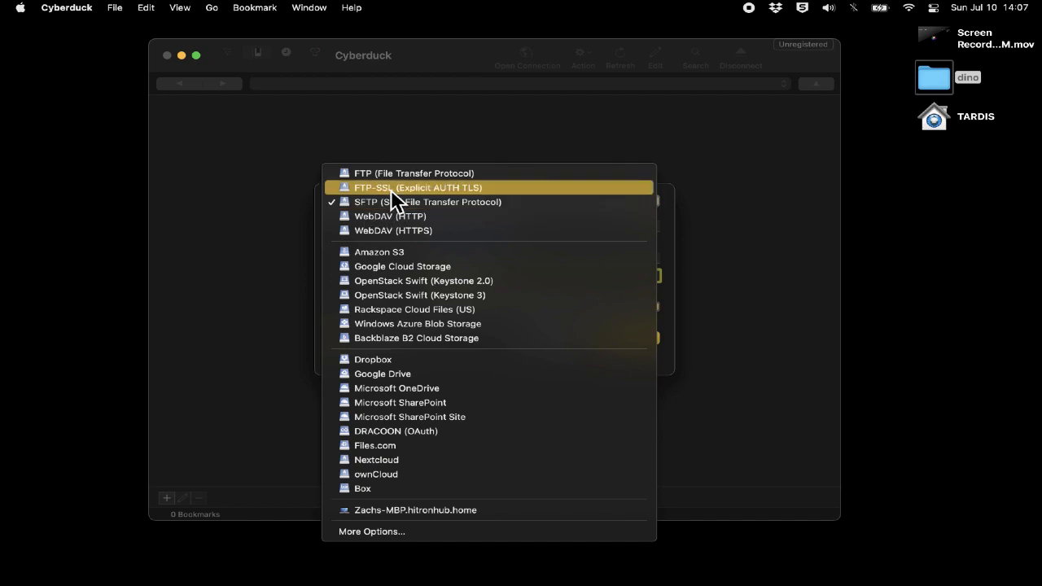
{"action": "left_click", "coordinate": [383, 201]}
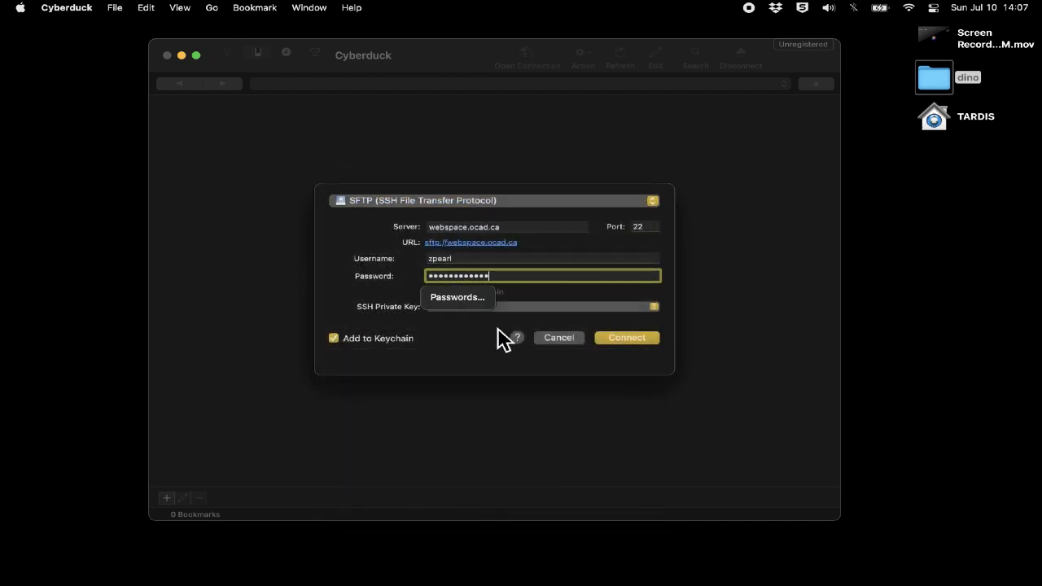
{"action": "left_click", "coordinate": [633, 339]}
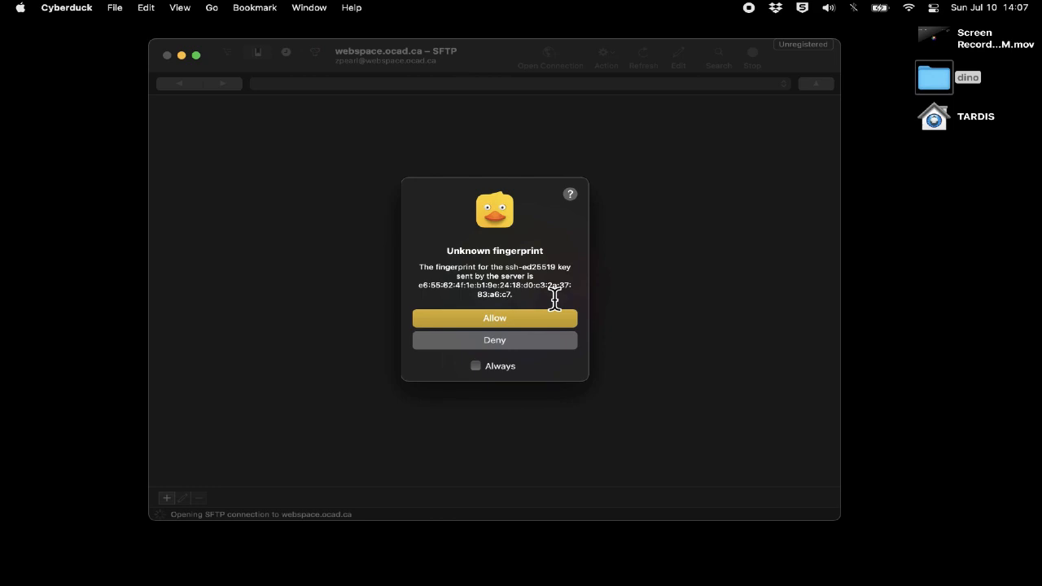
- Always trust the server's fingerprint, then undo a change in Finder's Documents window and close it
{"action": "left_click", "coordinate": [476, 366]}
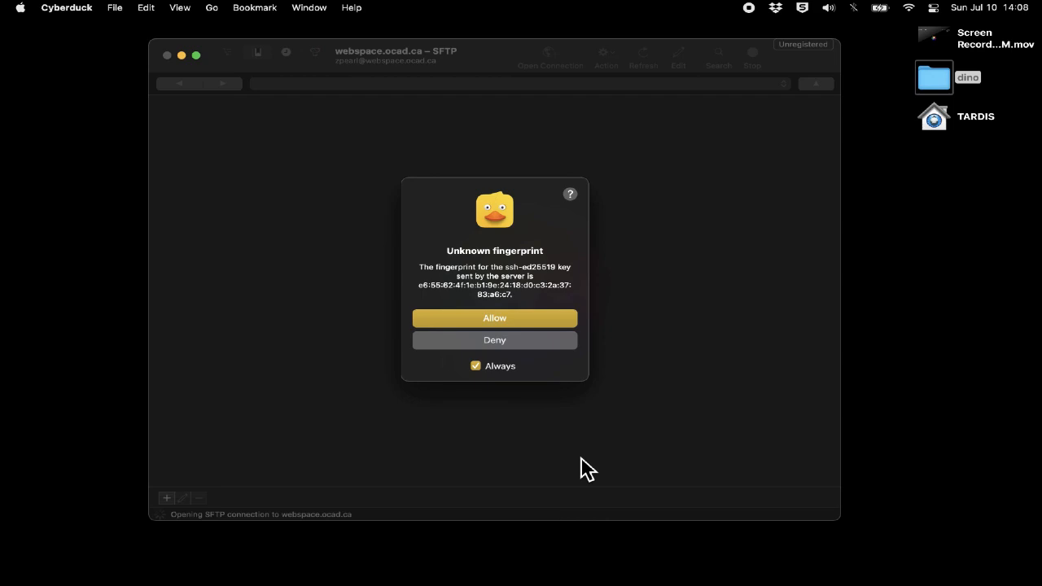
{"action": "left_click", "coordinate": [547, 314]}
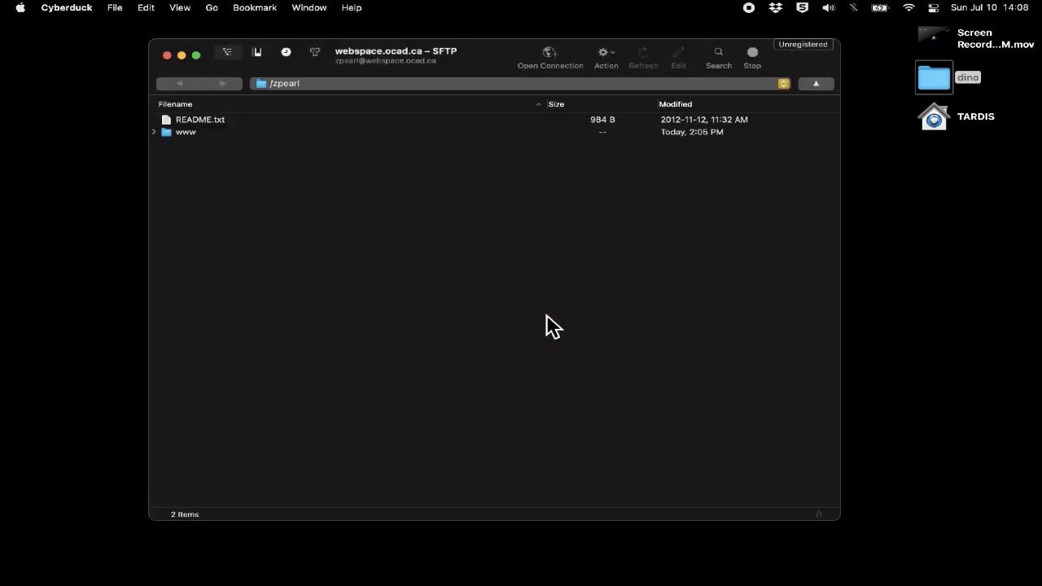
{"action": "mouse_move", "coordinate": [140, 562]}
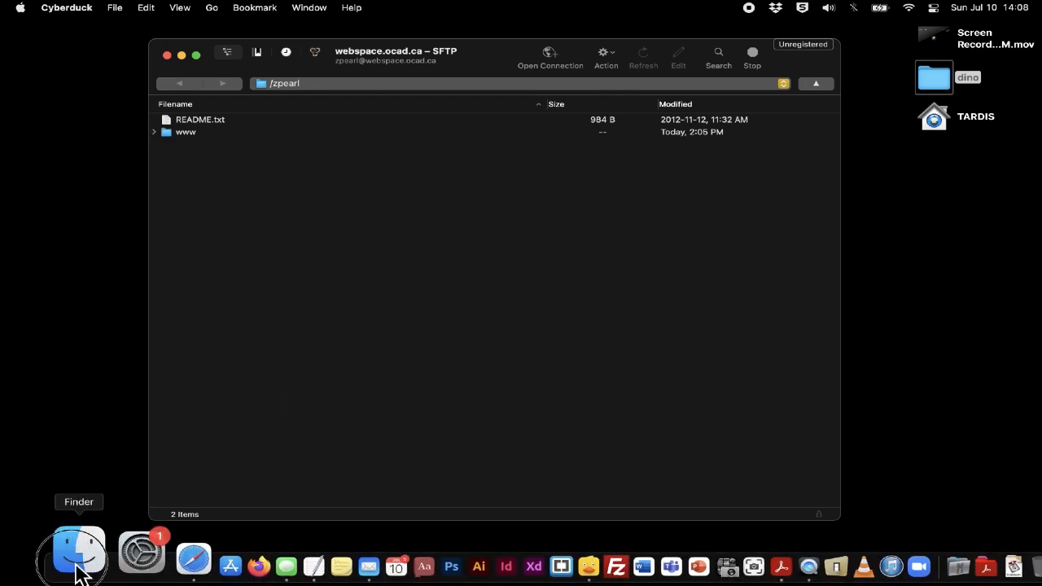
{"action": "left_click", "coordinate": [78, 562]}
{"action": "left_click_drag", "start_coordinate": [275, 116], "coordinate": [705, 191]}
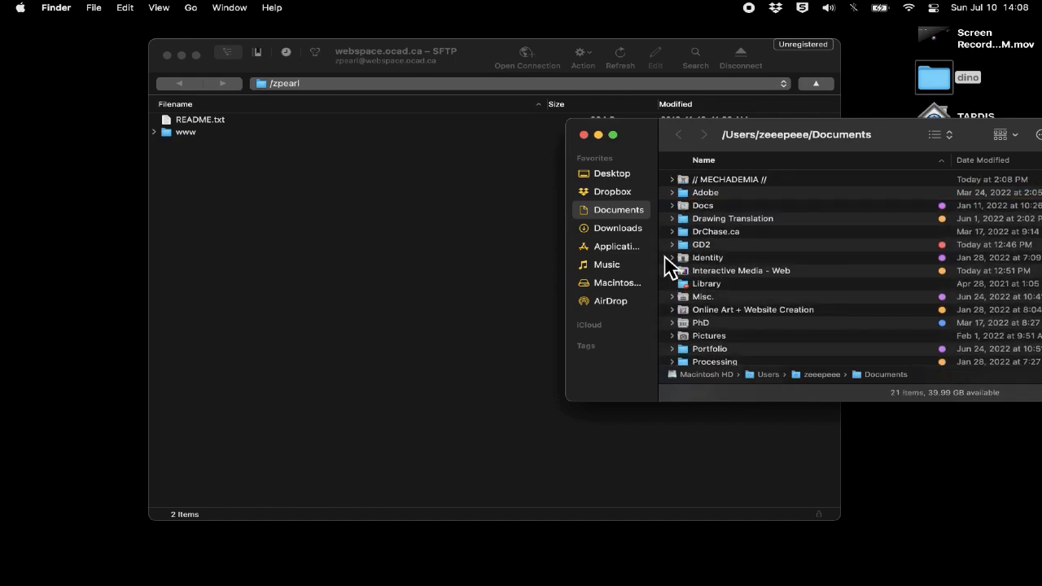
{"action": "key", "text": "super+z"}
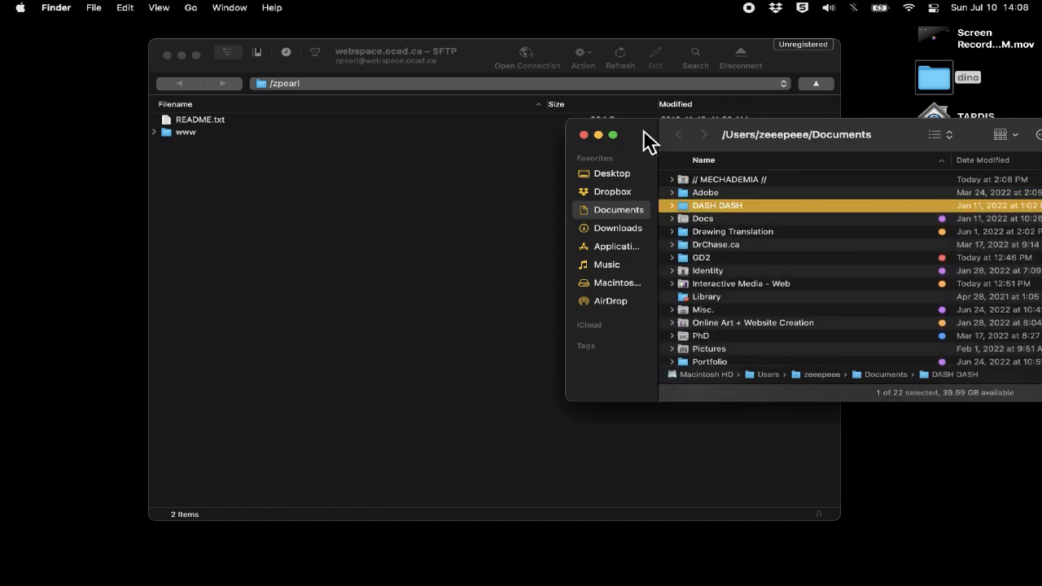
{"action": "left_click", "coordinate": [584, 135]}
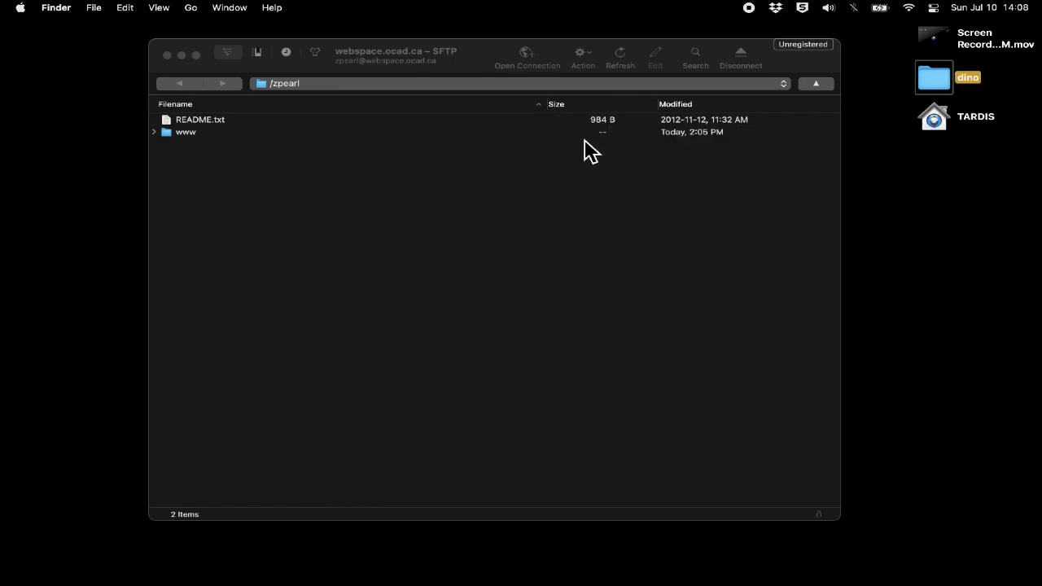
- Open www and sort the listing by modified date, size, then back to filename
{"action": "double_click", "coordinate": [187, 133]}
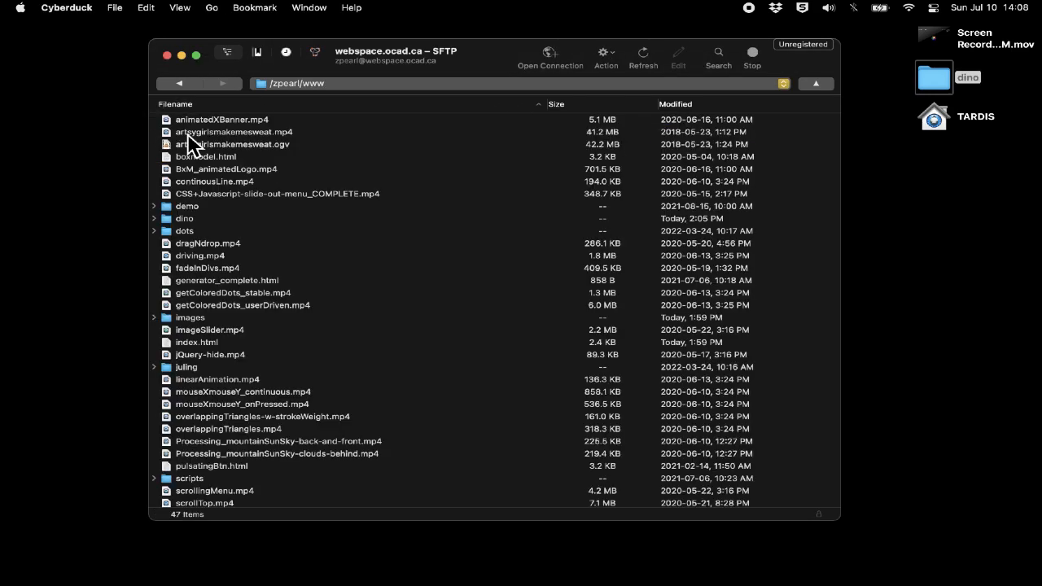
{"action": "scroll", "coordinate": [242, 186], "scroll_direction": "down", "scroll_amount": 5}
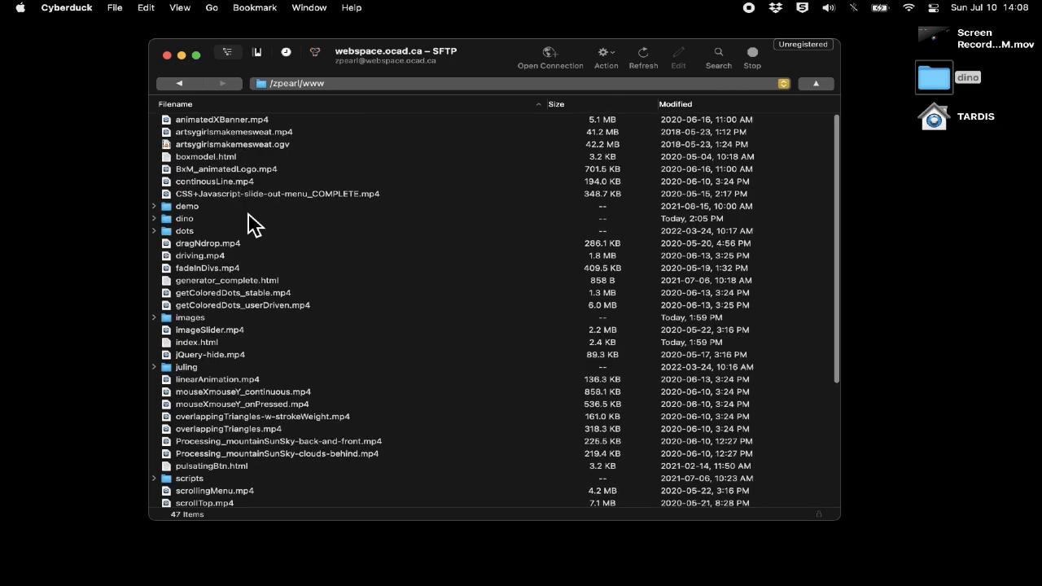
{"action": "scroll", "coordinate": [272, 345], "scroll_direction": "up", "scroll_amount": 10}
{"action": "left_click", "coordinate": [703, 105]}
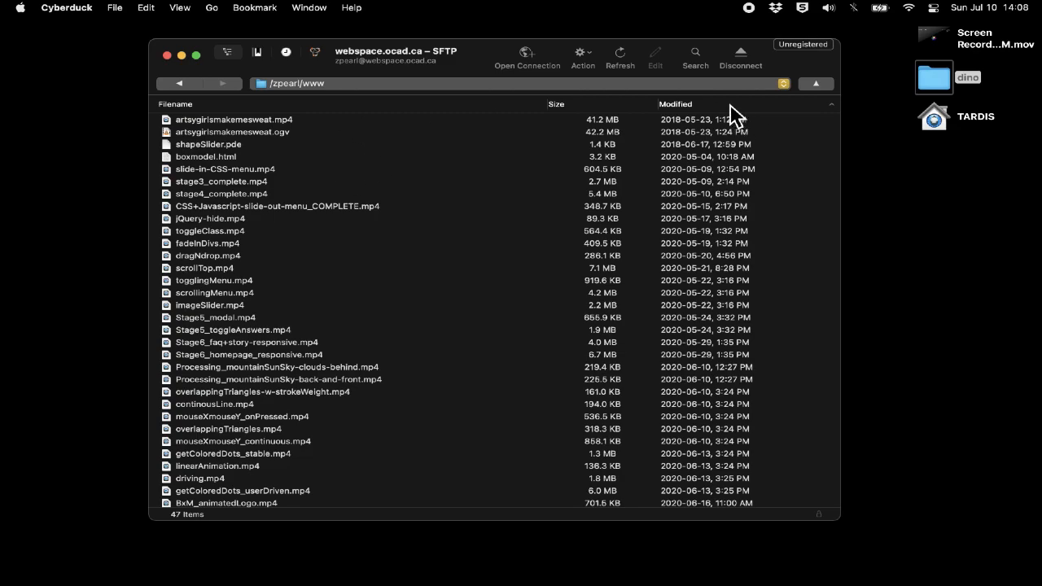
{"action": "left_click", "coordinate": [727, 103]}
{"action": "left_click", "coordinate": [582, 108]}
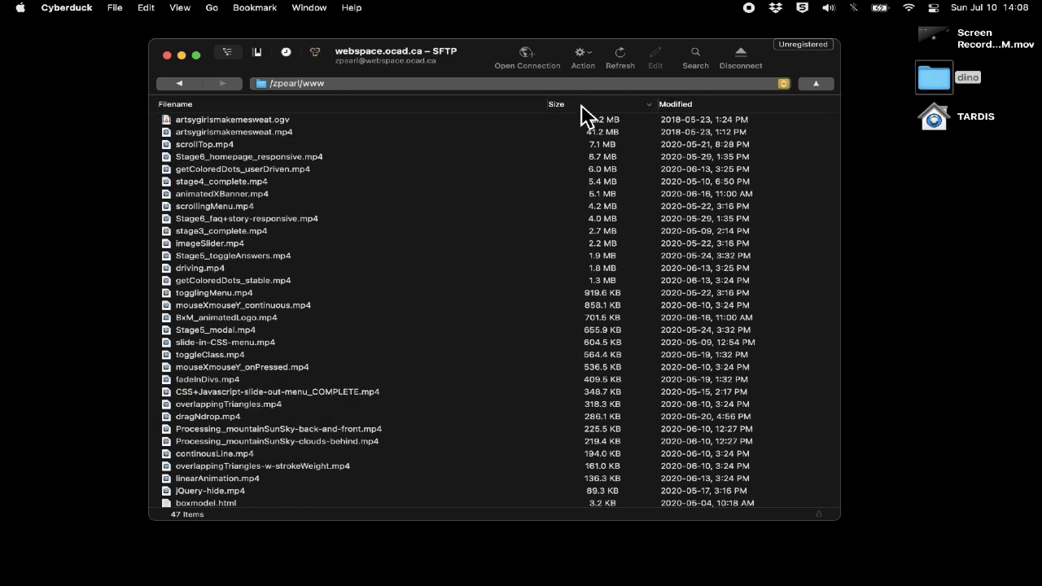
{"action": "left_click", "coordinate": [498, 112]}
{"action": "scroll", "coordinate": [414, 151], "scroll_direction": "up", "scroll_amount": 1}
{"action": "left_click", "coordinate": [188, 102]}
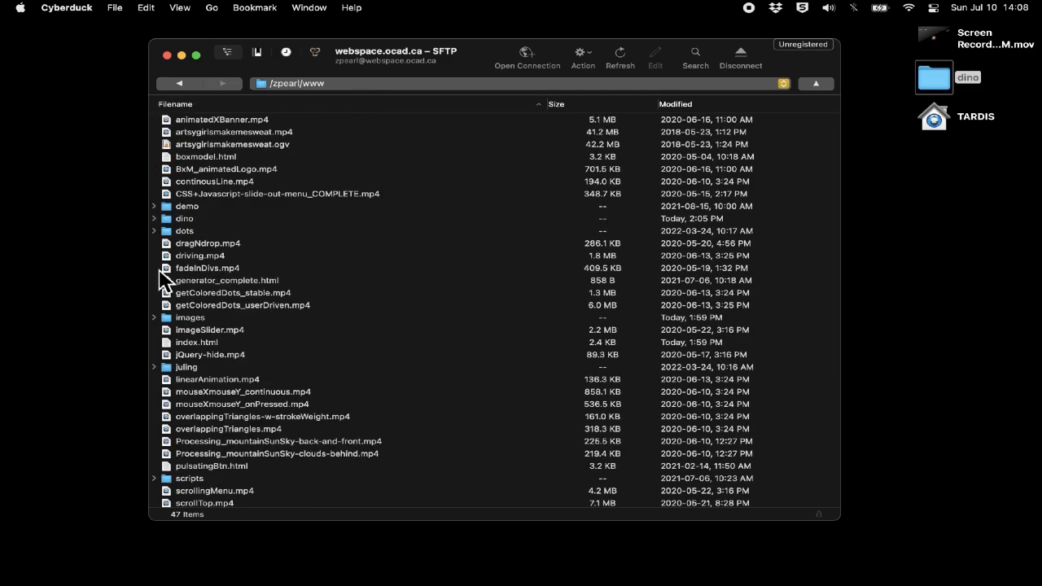
- Open the dino folder and expand, then collapse, the stylesheets folder
{"action": "double_click", "coordinate": [192, 222]}
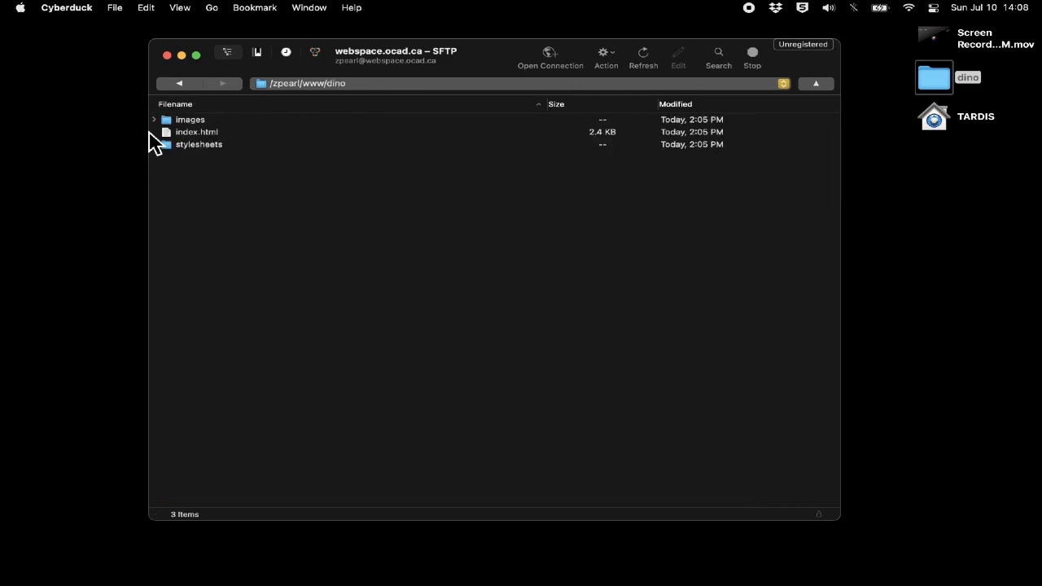
{"action": "left_click", "coordinate": [155, 144]}
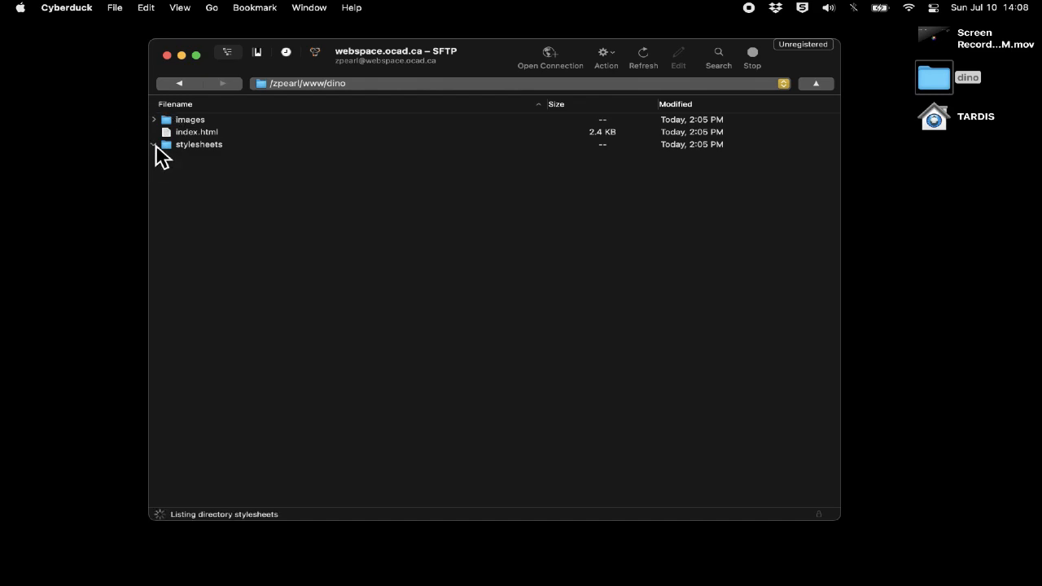
{"action": "left_click", "coordinate": [155, 144]}
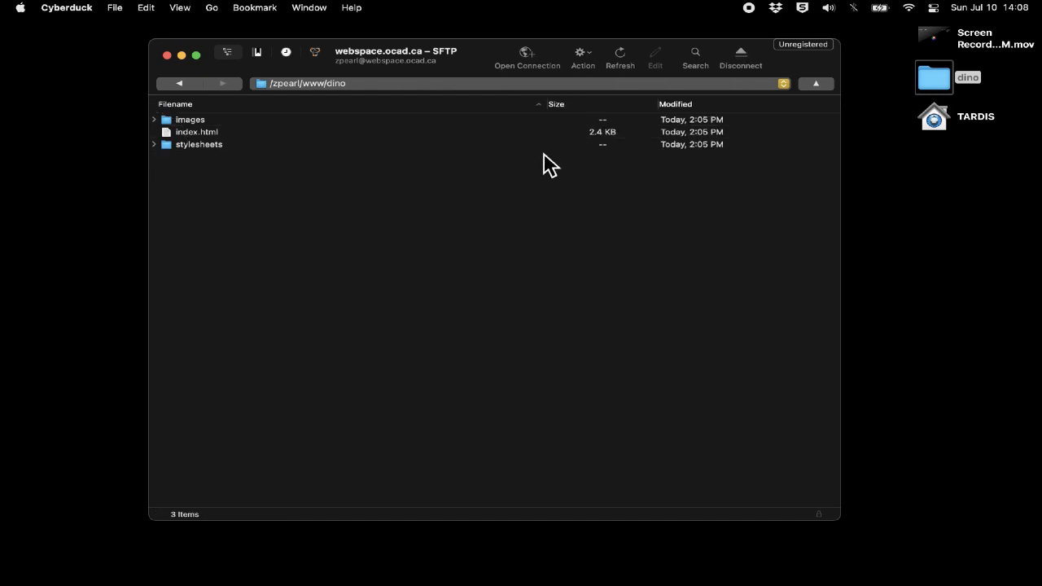
- Expand images, drag tarbosaurus-skull.jpg into dino, check the Edit menu, then drag it back
{"action": "left_click", "coordinate": [154, 120]}
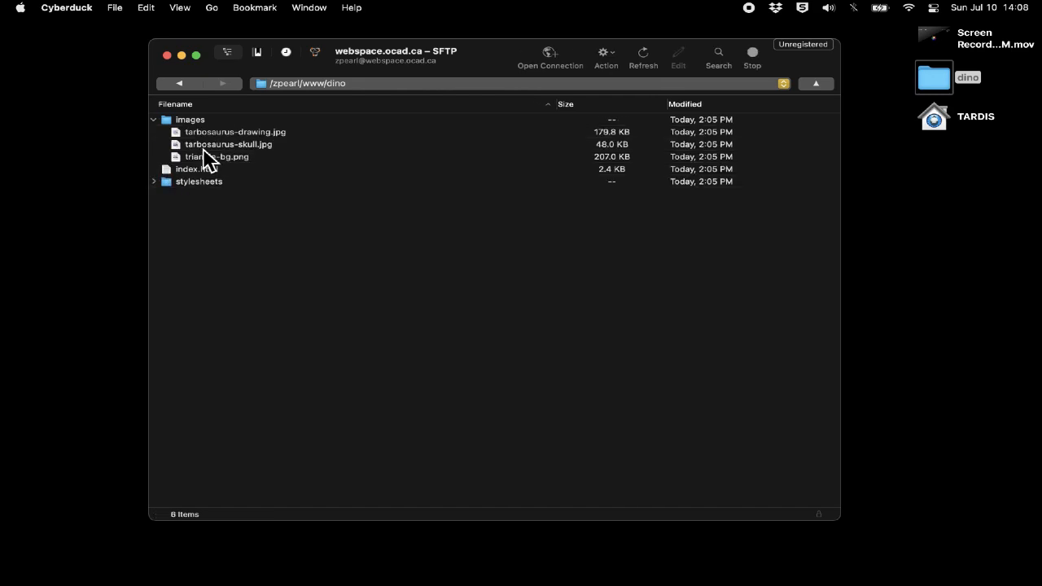
{"action": "left_click_drag", "start_coordinate": [310, 146], "coordinate": [259, 275]}
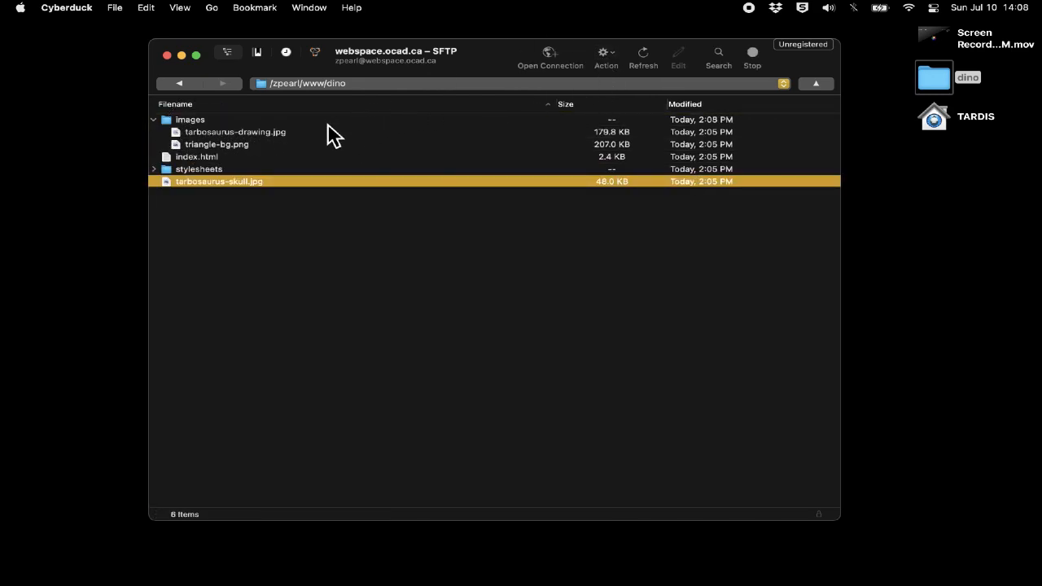
{"action": "left_click", "coordinate": [250, 246]}
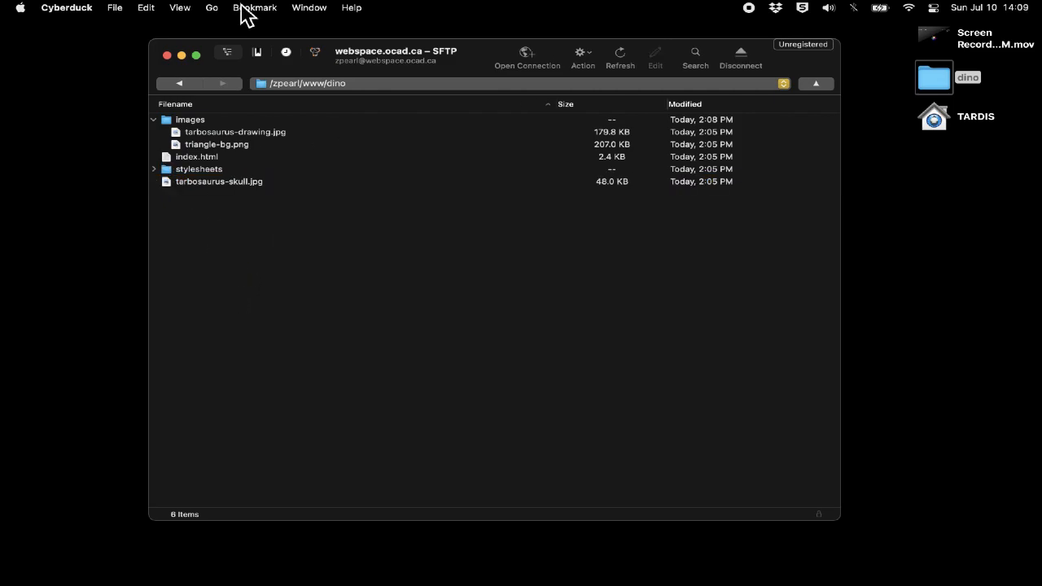
{"action": "left_click", "coordinate": [153, 10]}
{"action": "left_click", "coordinate": [210, 215]}
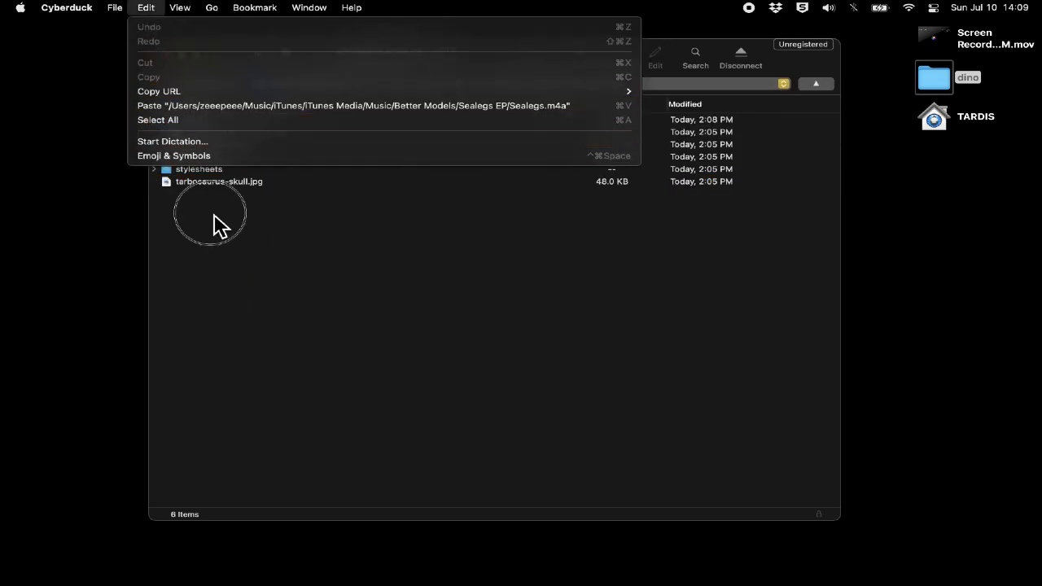
{"action": "left_click_drag", "start_coordinate": [207, 182], "coordinate": [195, 125]}
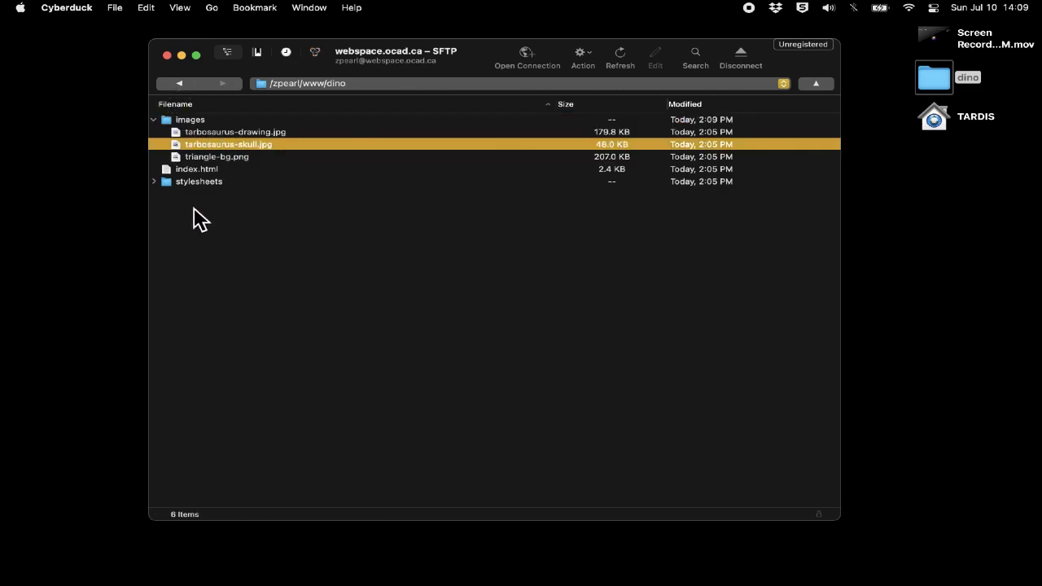
- Open the Action menu and dismiss it without choosing a command
{"action": "left_click", "coordinate": [593, 62]}
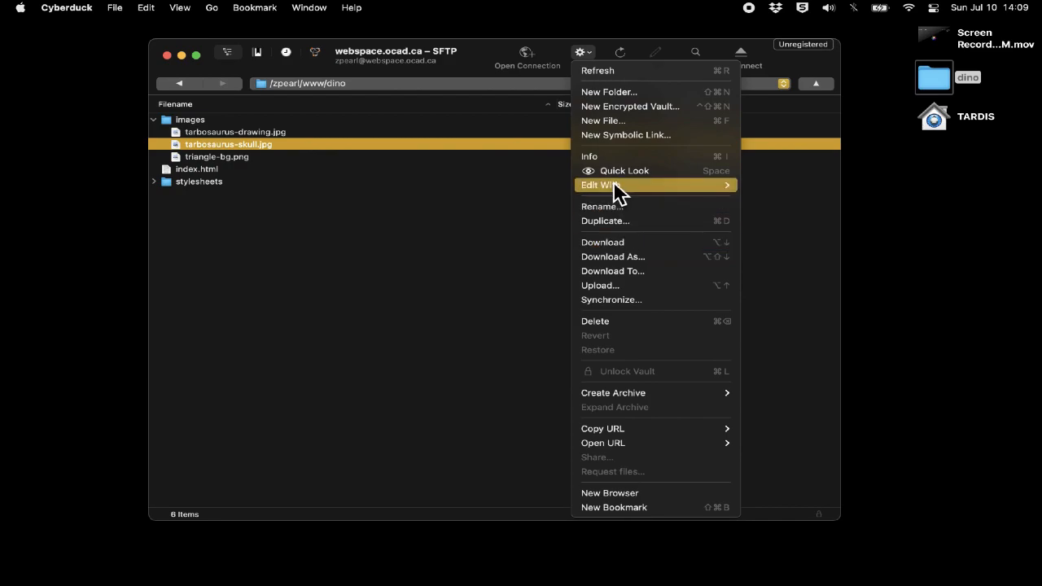
{"action": "mouse_move", "coordinate": [616, 192]}
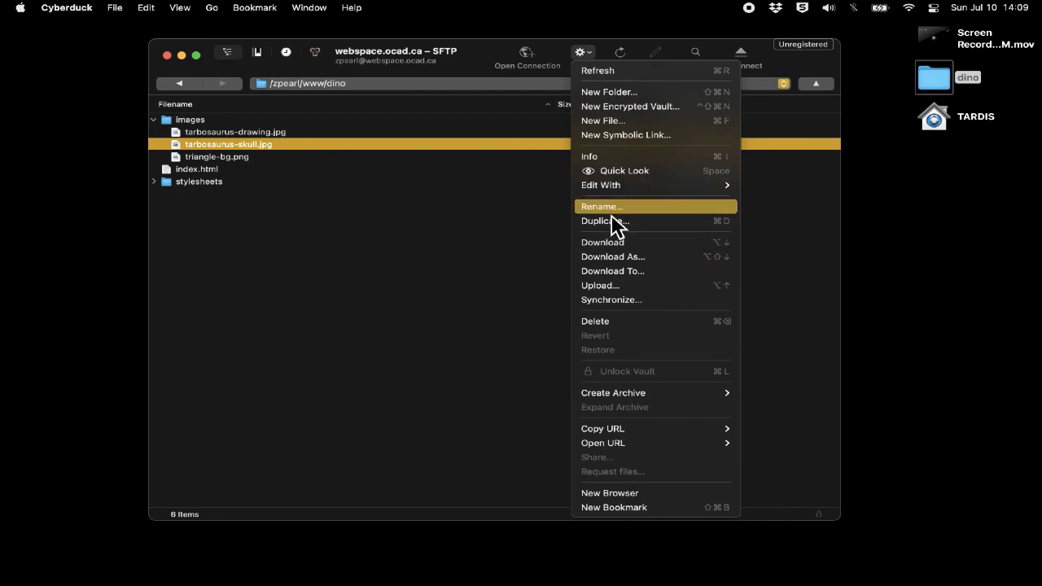
{"action": "left_click", "coordinate": [259, 262]}
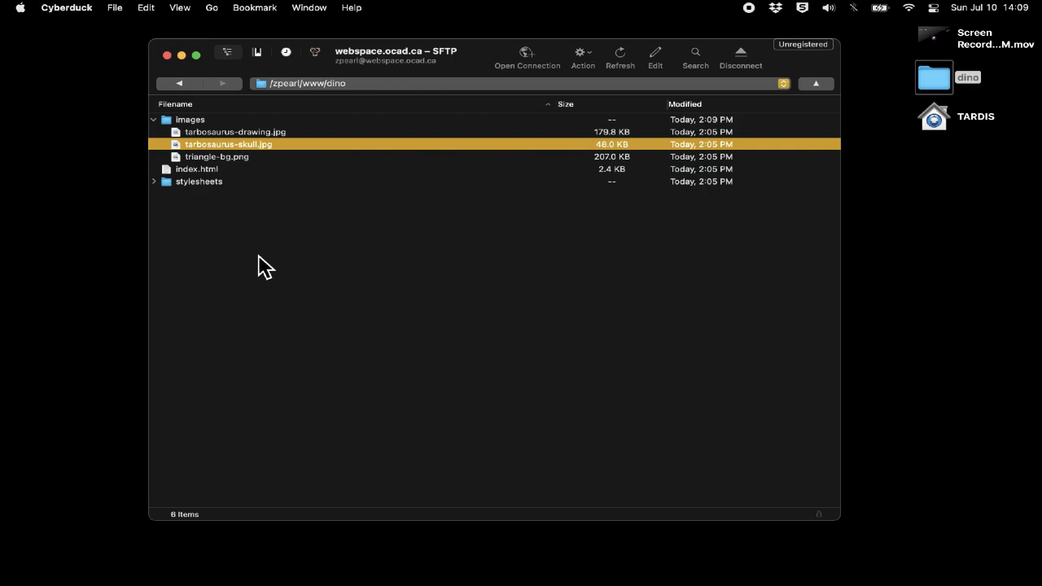
- Download tarbosaurus-skull.jpg to the desktop, then drag that copy to the Trash
{"action": "left_click_drag", "start_coordinate": [209, 146], "coordinate": [89, 209]}
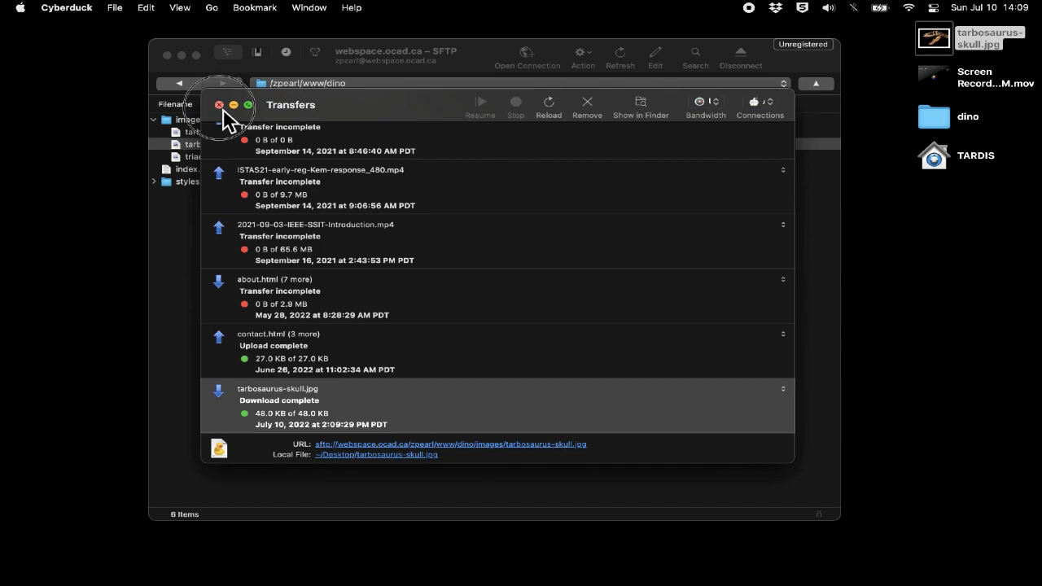
{"action": "left_click", "coordinate": [219, 105]}
{"action": "left_click_drag", "start_coordinate": [950, 51], "coordinate": [973, 570]}
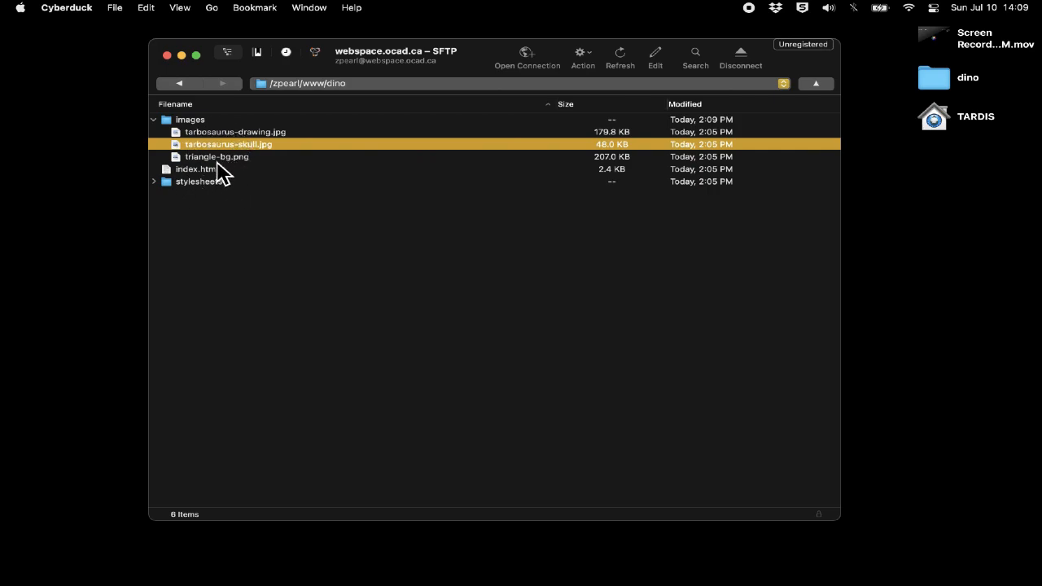
- Cancel deleting triangle-bg.png from the server and close the Cyberduck browser window
{"action": "key", "text": "Down"}
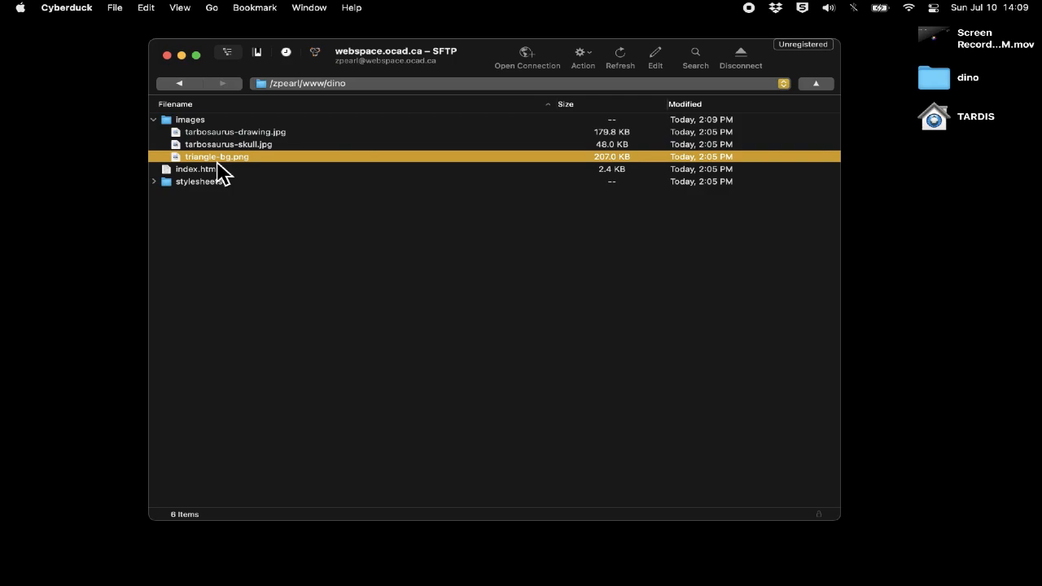
{"action": "key", "text": "super+BackSpace"}
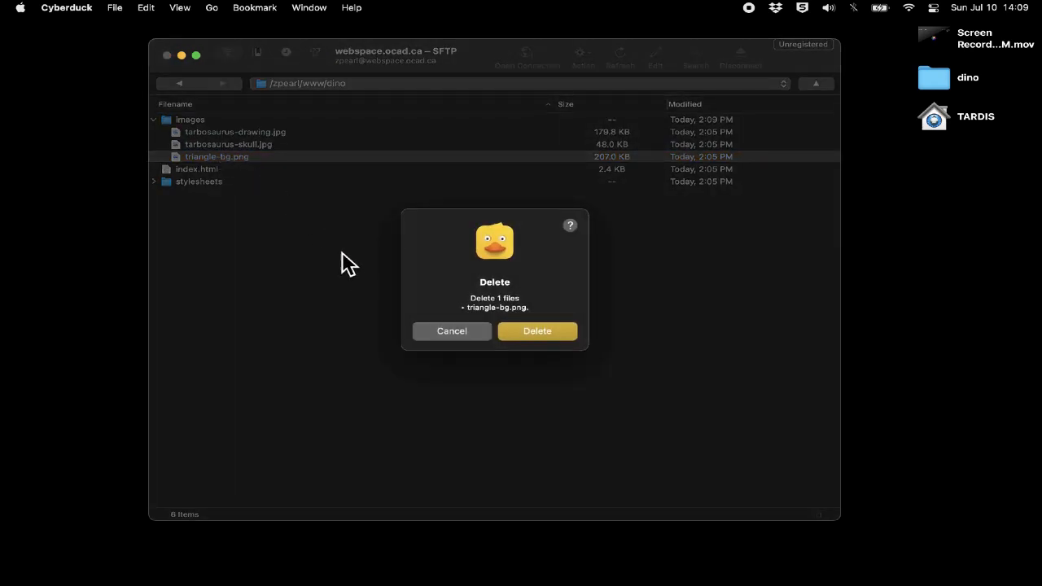
{"action": "left_click", "coordinate": [463, 339]}
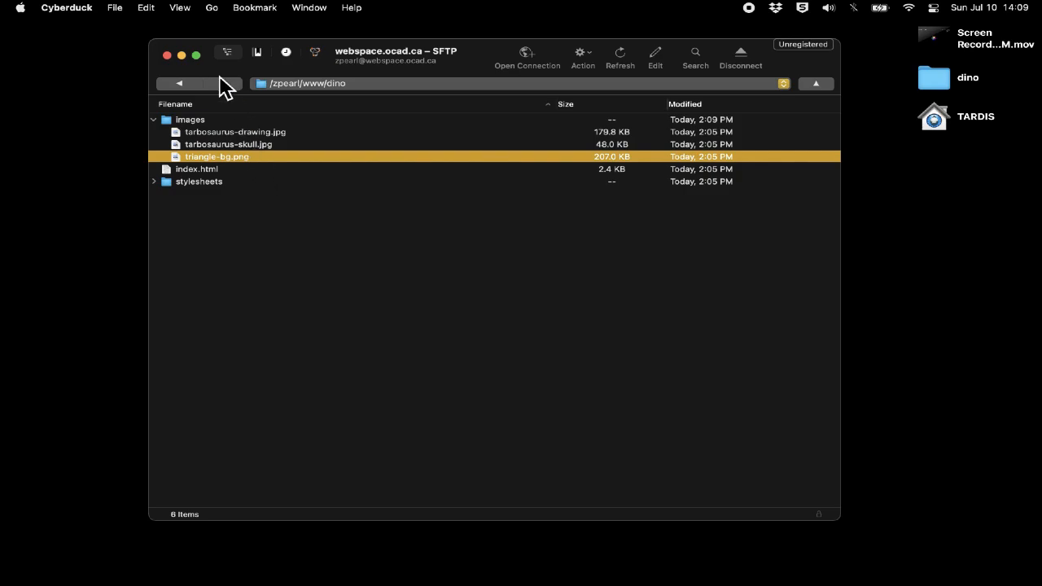
{"action": "left_click", "coordinate": [168, 57]}
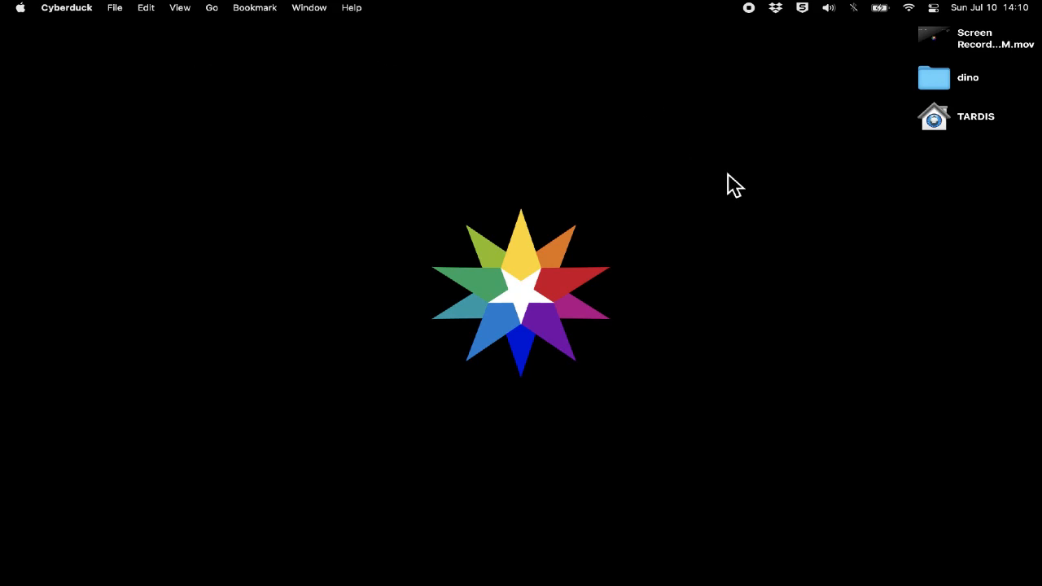